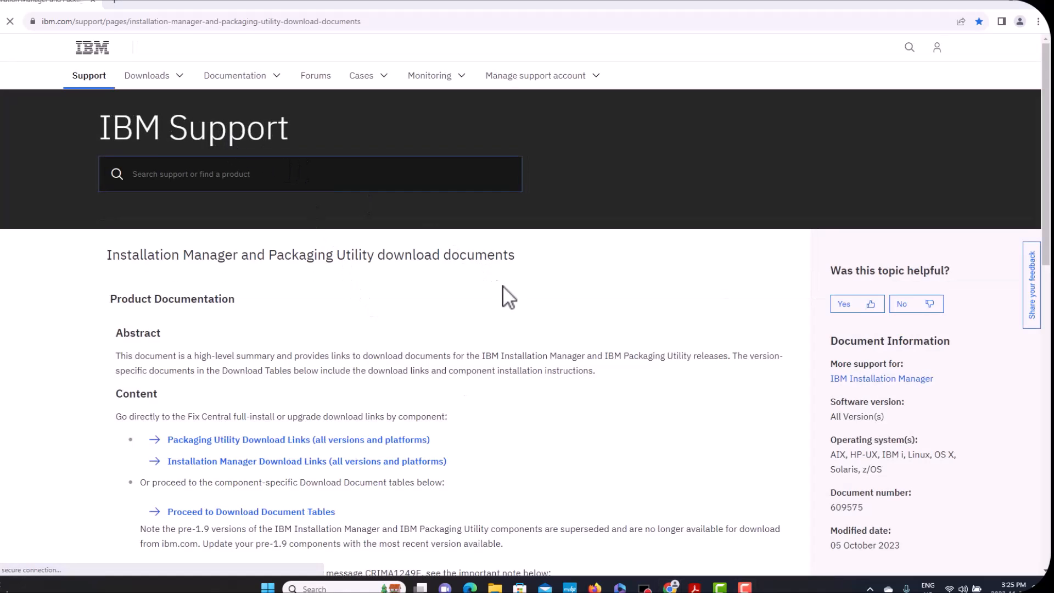
Open the Installation Manager download links in Fix Central and browse the fix list.
{"action": "scroll", "coordinate": [548, 357], "scroll_direction": "down", "scroll_amount": 4}
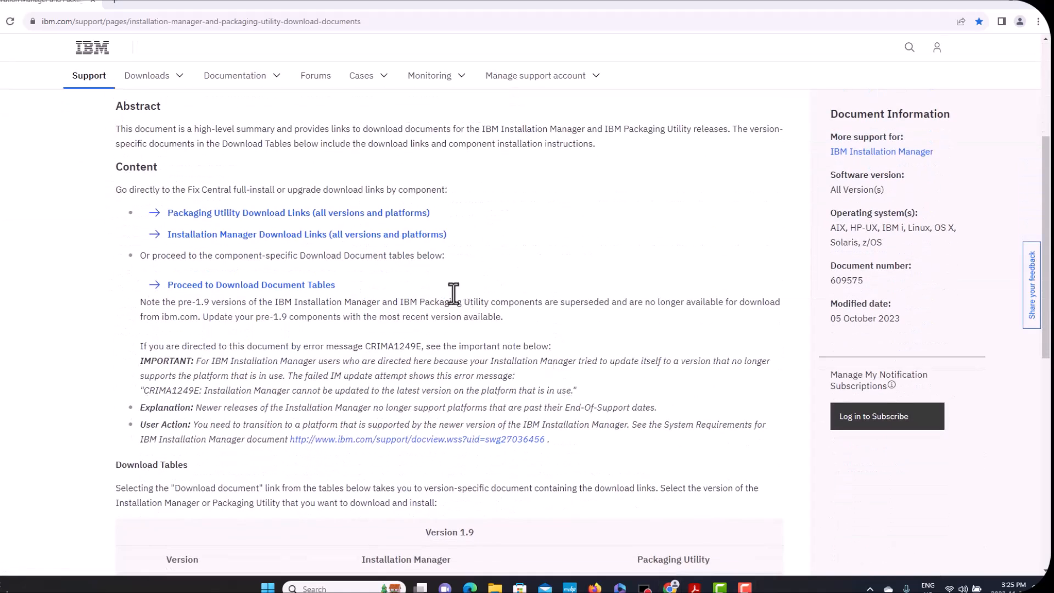
{"action": "left_click", "coordinate": [323, 234]}
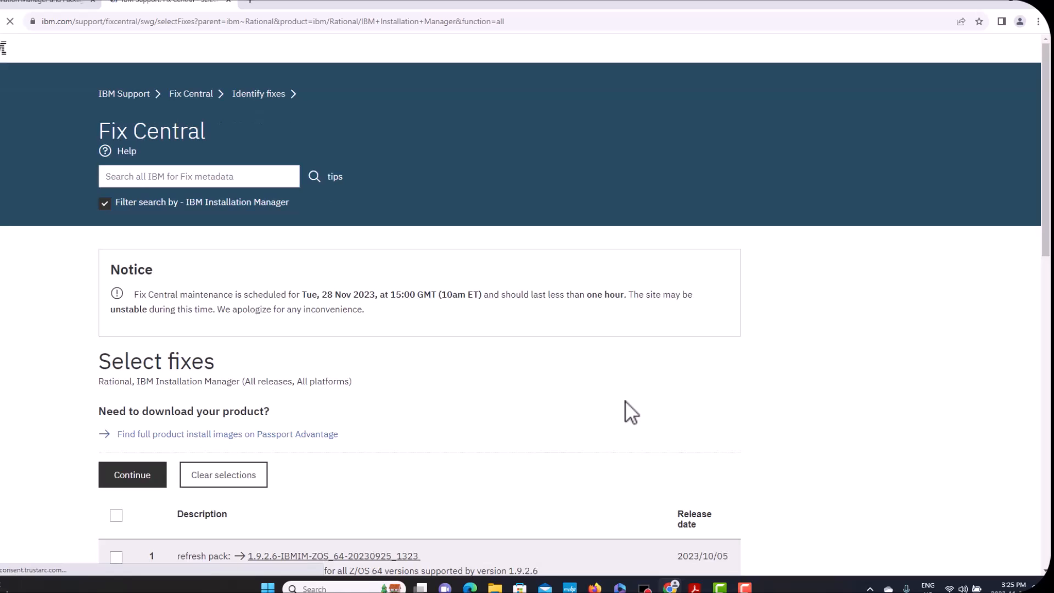
{"action": "scroll", "coordinate": [625, 406], "scroll_direction": "down", "scroll_amount": 4}
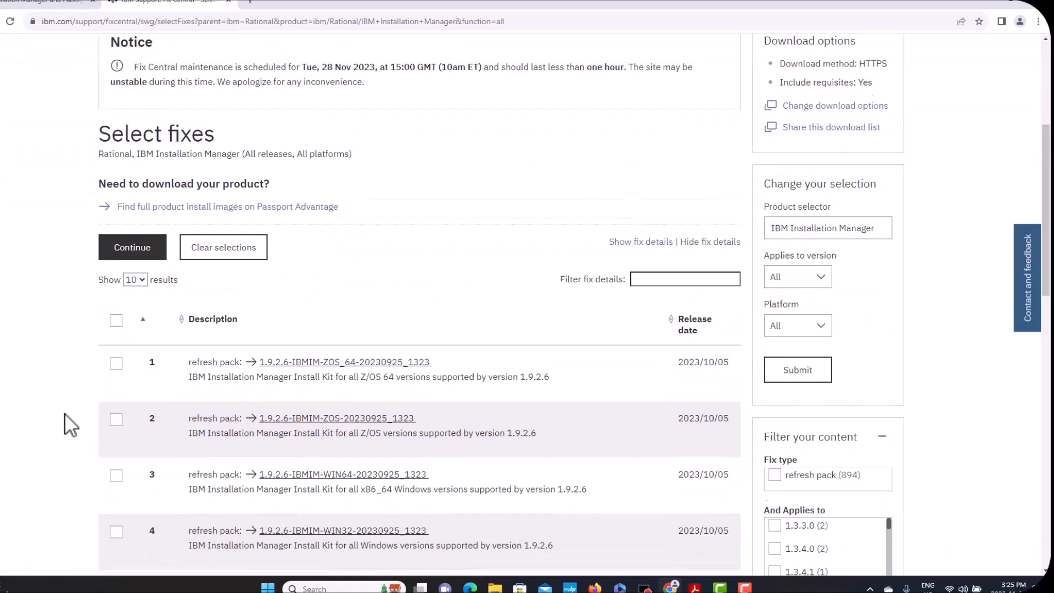
{"action": "scroll", "coordinate": [66, 423], "scroll_direction": "down", "scroll_amount": 5}
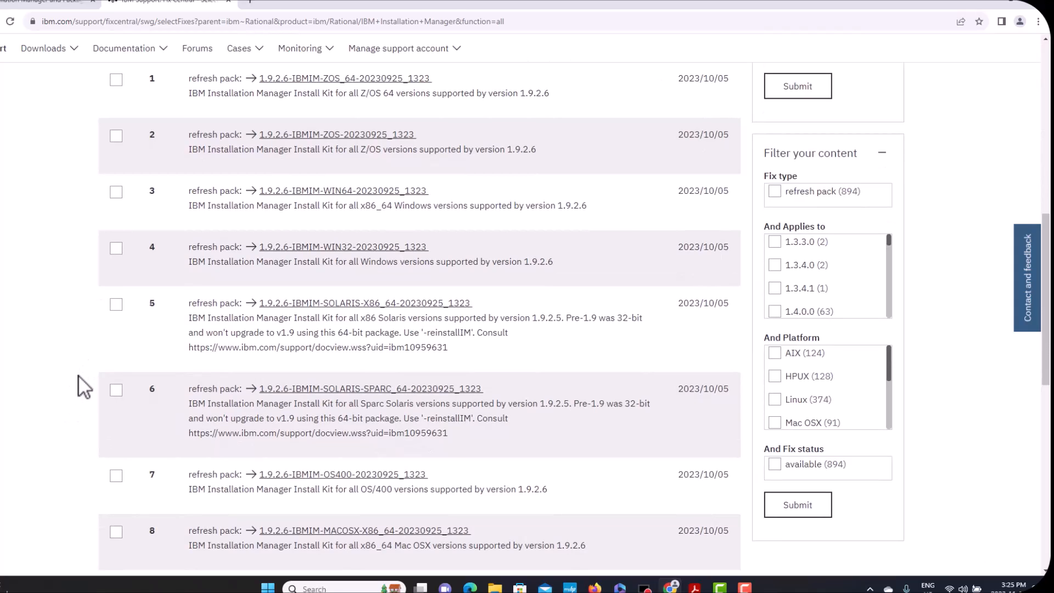
{"action": "scroll", "coordinate": [77, 374], "scroll_direction": "up", "scroll_amount": 2}
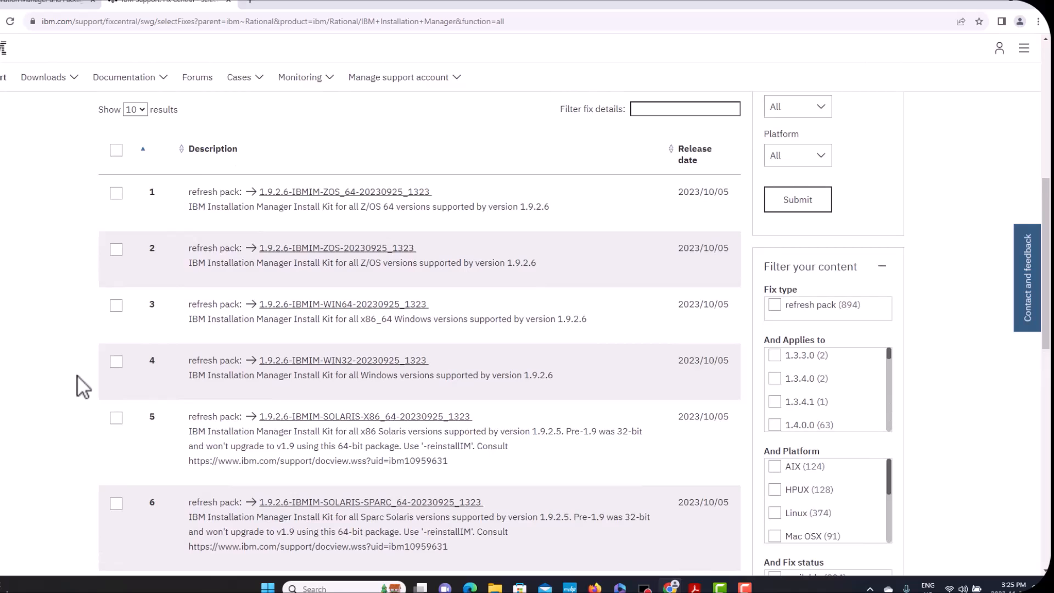
On the second results page, choose the 1.9.2.4-IBMIM-LINUX-X86 refresh pack.
{"action": "scroll", "coordinate": [76, 375], "scroll_direction": "down", "scroll_amount": 5}
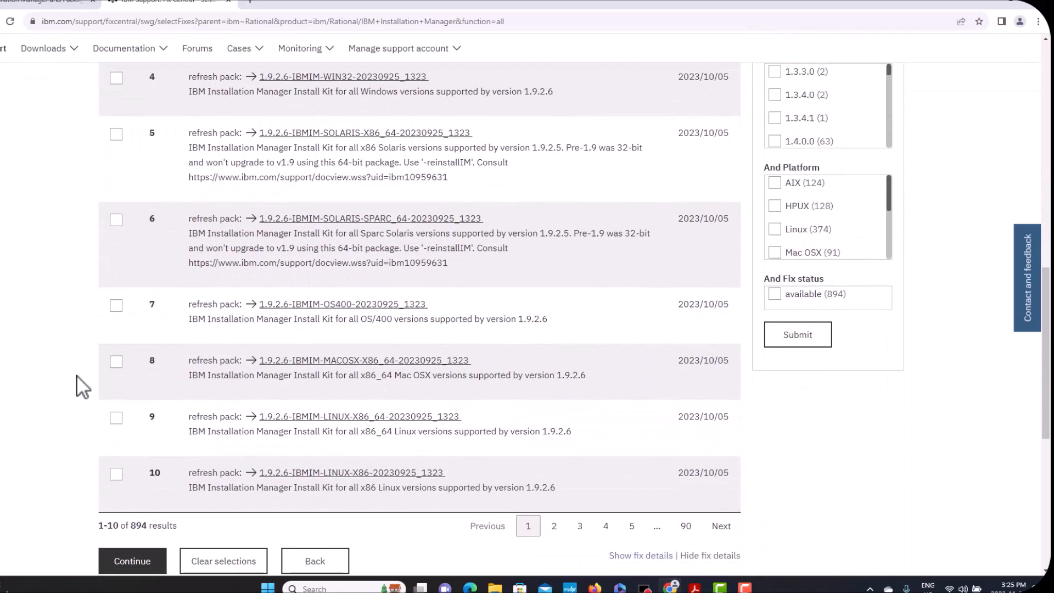
{"action": "mouse_move", "coordinate": [337, 425]}
{"action": "scroll", "coordinate": [37, 418], "scroll_direction": "down", "scroll_amount": 1}
{"action": "scroll", "coordinate": [37, 418], "scroll_direction": "down", "scroll_amount": 2}
{"action": "left_click", "coordinate": [552, 420]}
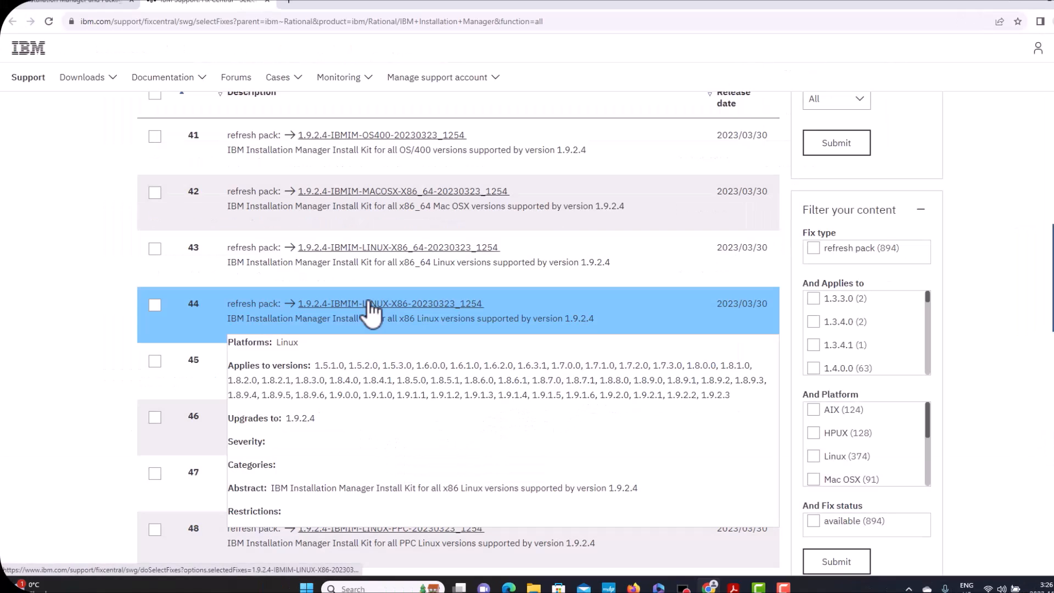
{"action": "left_click", "coordinate": [369, 303]}
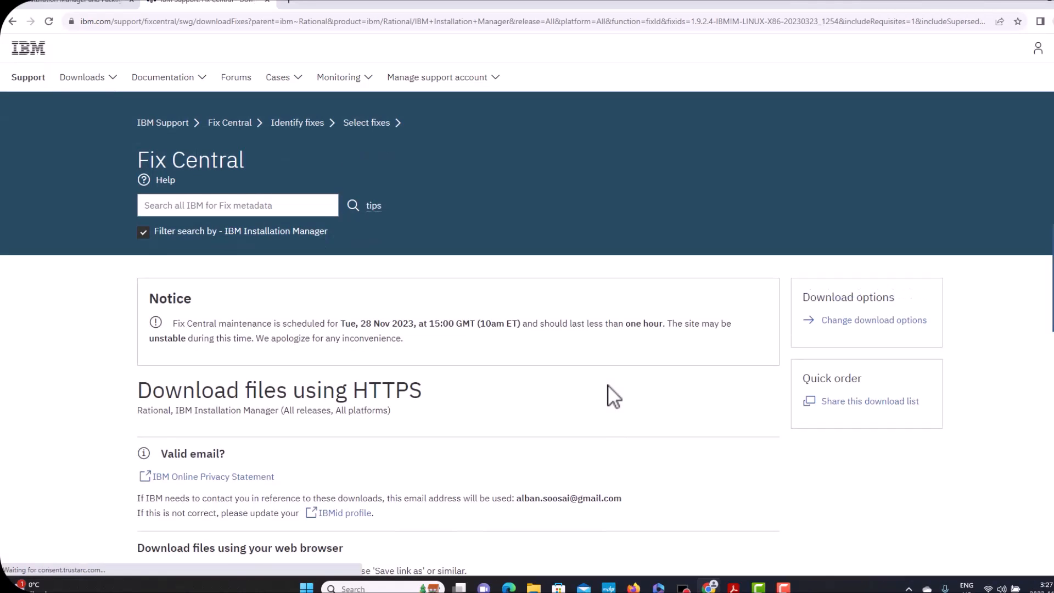
Scroll down to the 197.02 MB agent.installer.linux.gtk.x86 zip link.
{"action": "scroll", "coordinate": [607, 384], "scroll_direction": "down", "scroll_amount": 3}
{"action": "scroll", "coordinate": [608, 384], "scroll_direction": "down", "scroll_amount": 5}
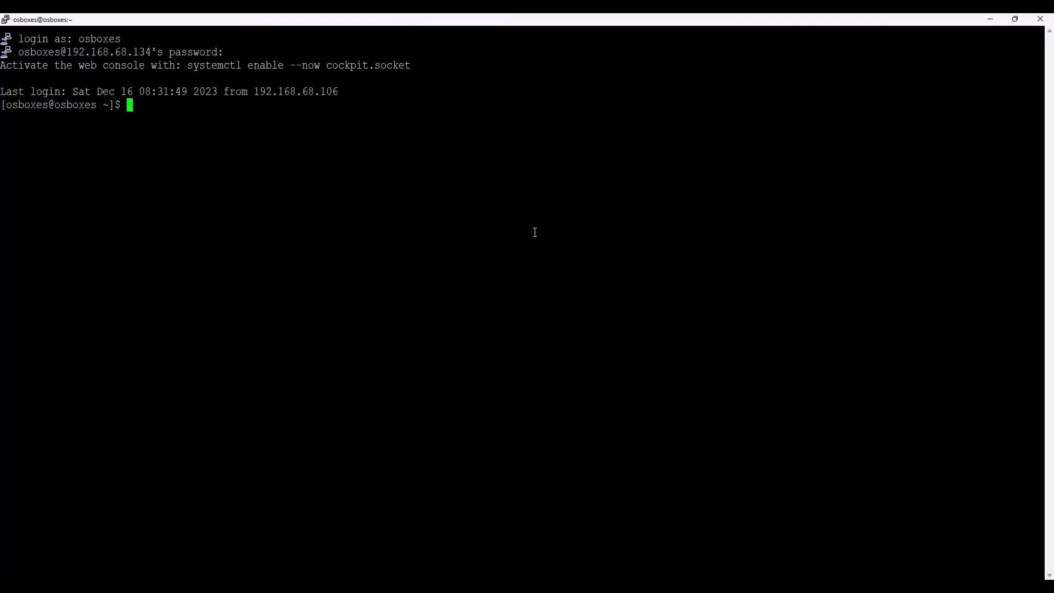
Run cat /etc/*release* and highlight the CentOS Linux 8.0.1905 release details.
{"action": "type", "text": "cat /etc/*release*"}
{"action": "key", "text": "Return"}
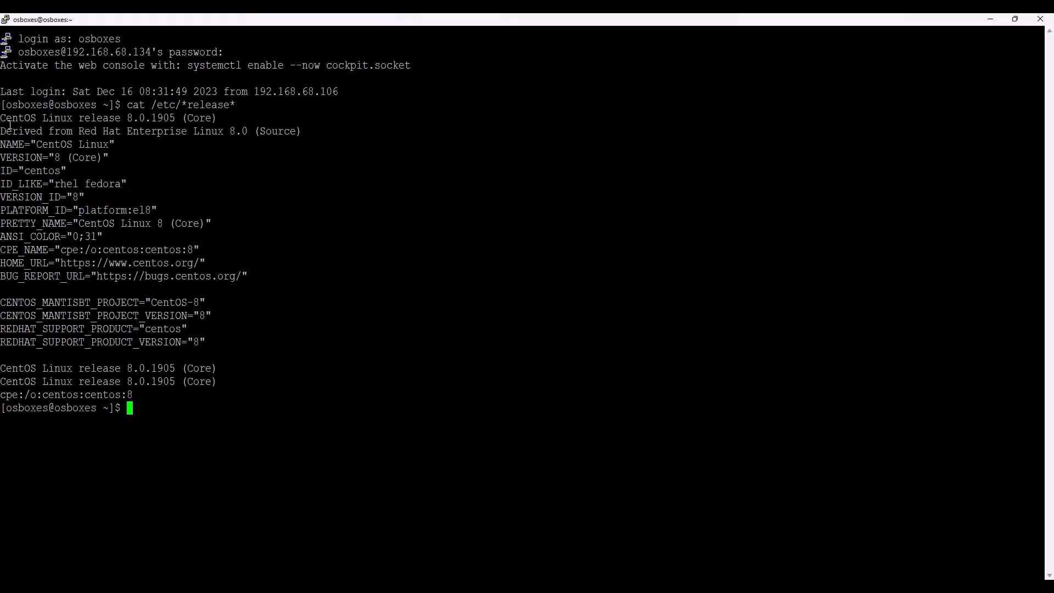
{"action": "left_click_drag", "start_coordinate": [2, 118], "coordinate": [223, 306]}
{"action": "left_click", "coordinate": [302, 366]}
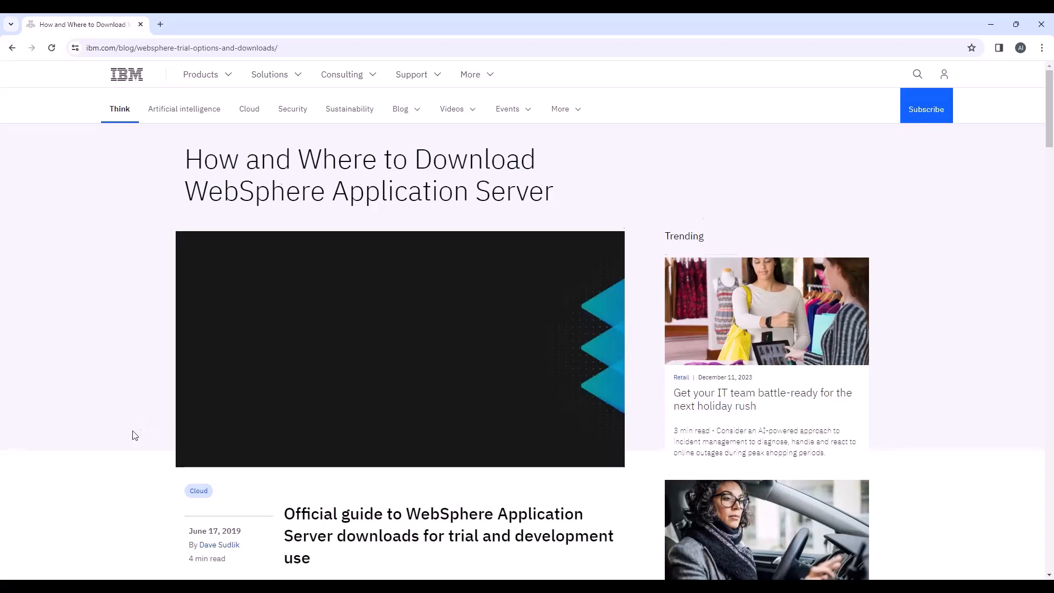
Scroll the blog to 'How to download WebSphere App Server' and follow the Traditional WebSphere repository link.
{"action": "scroll", "coordinate": [231, 454], "scroll_direction": "down", "scroll_amount": 2}
{"action": "scroll", "coordinate": [431, 449], "scroll_direction": "down", "scroll_amount": 5}
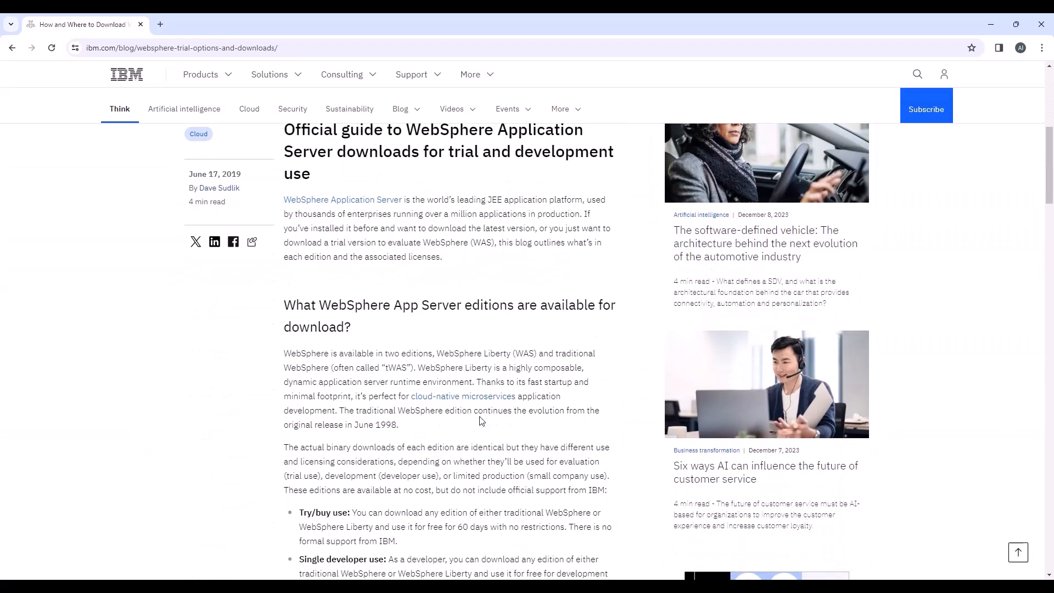
{"action": "scroll", "coordinate": [367, 341], "scroll_direction": "up", "scroll_amount": 2}
{"action": "scroll", "coordinate": [366, 338], "scroll_direction": "down", "scroll_amount": 9}
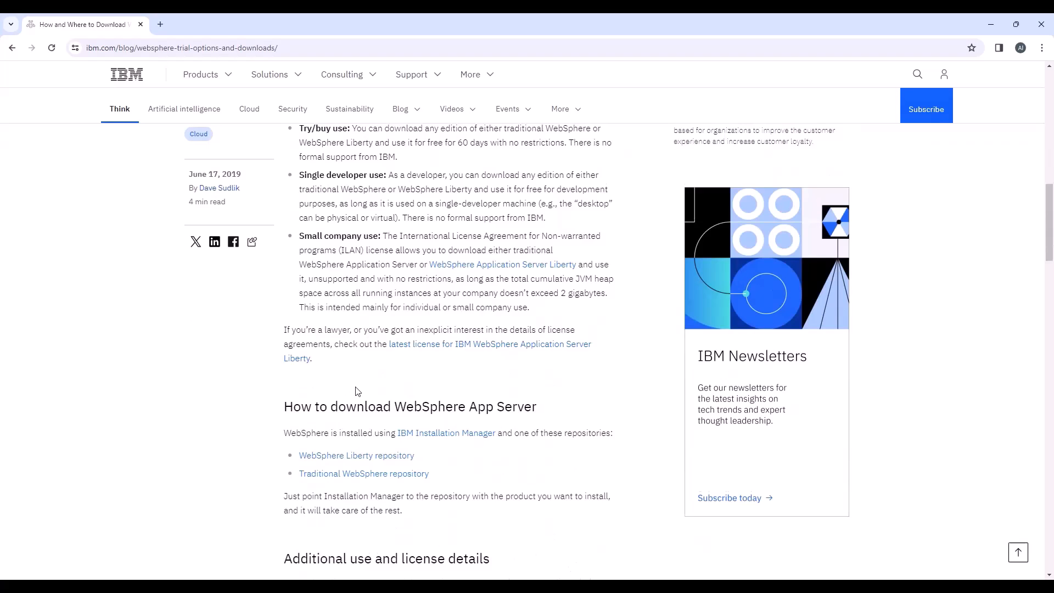
{"action": "scroll", "coordinate": [344, 400], "scroll_direction": "down", "scroll_amount": 2}
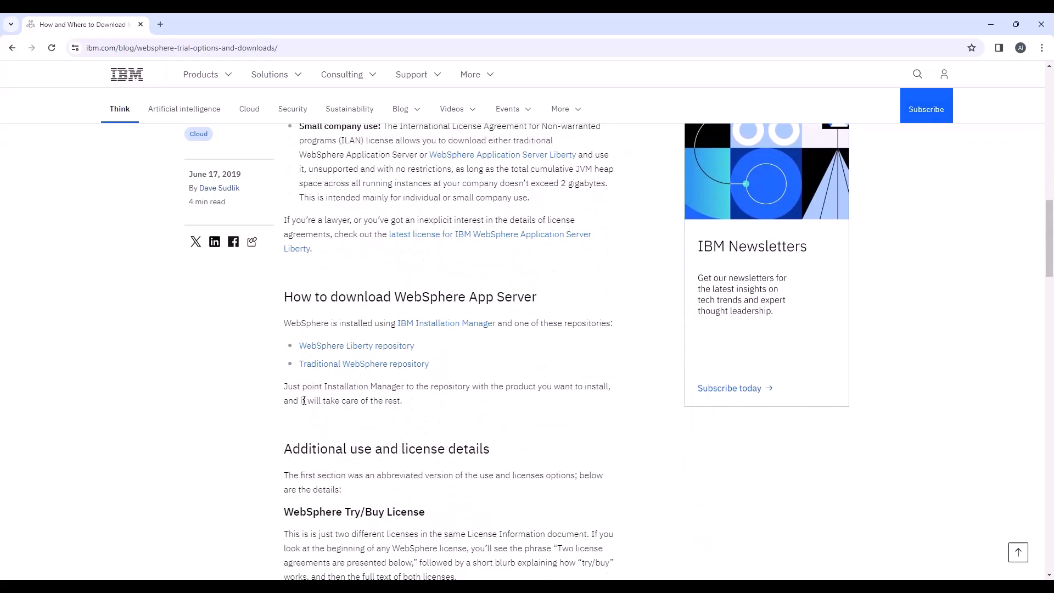
{"action": "left_click", "coordinate": [366, 365]}
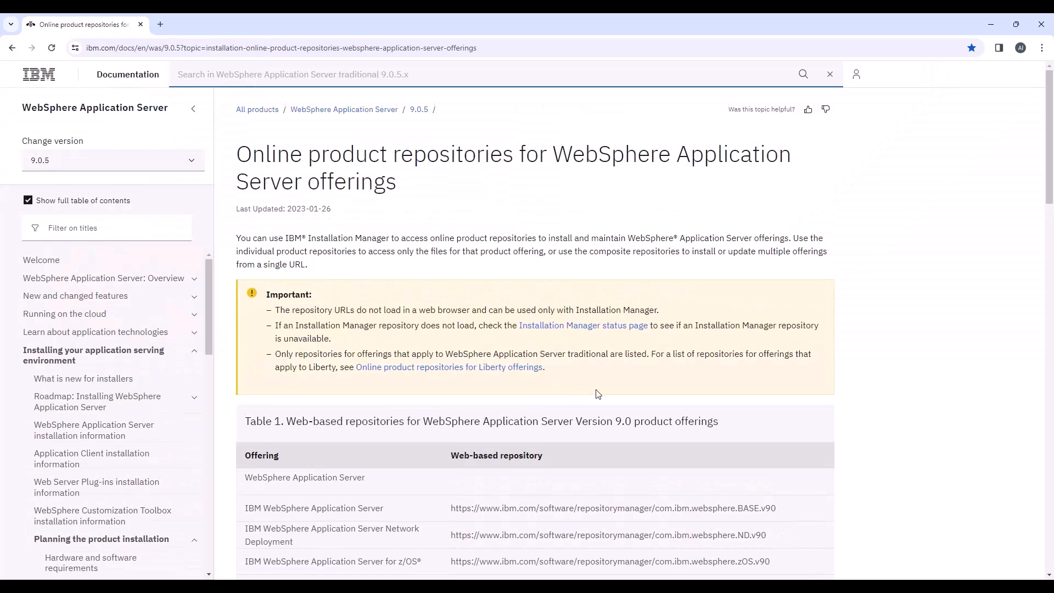
Highlight the ND.v90 and IHS.v90 repository URLs in Table 1.
{"action": "scroll", "coordinate": [598, 398], "scroll_direction": "down", "scroll_amount": 4}
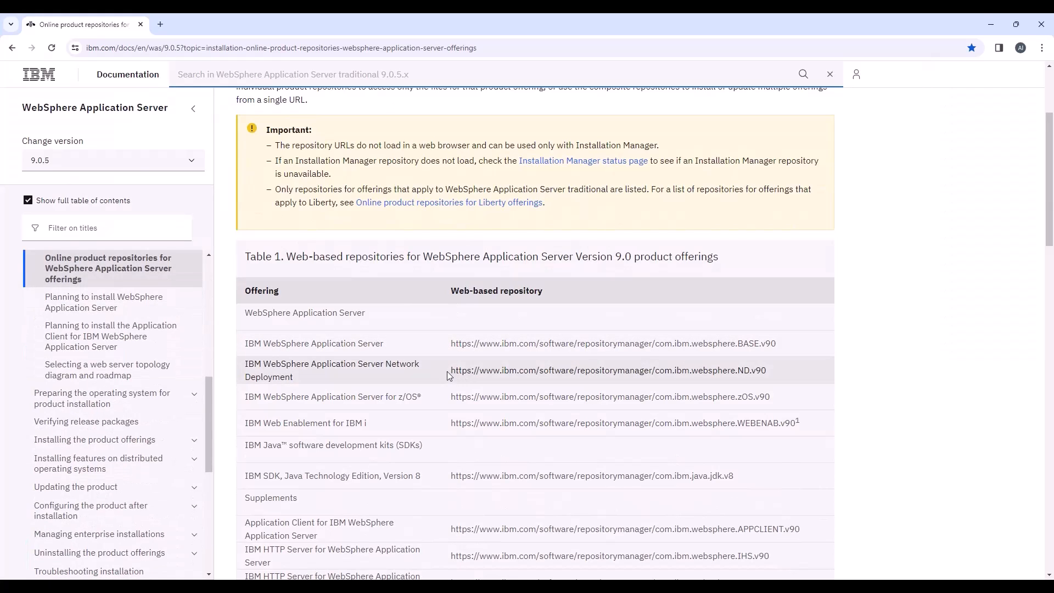
{"action": "left_click_drag", "start_coordinate": [452, 371], "coordinate": [772, 370]}
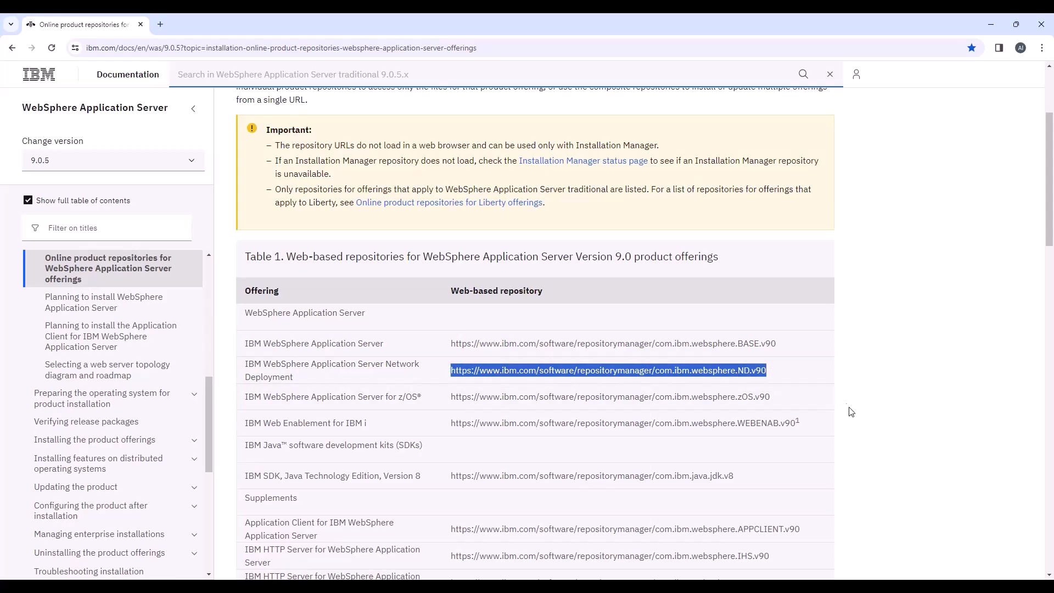
{"action": "scroll", "coordinate": [780, 461], "scroll_direction": "down", "scroll_amount": 3}
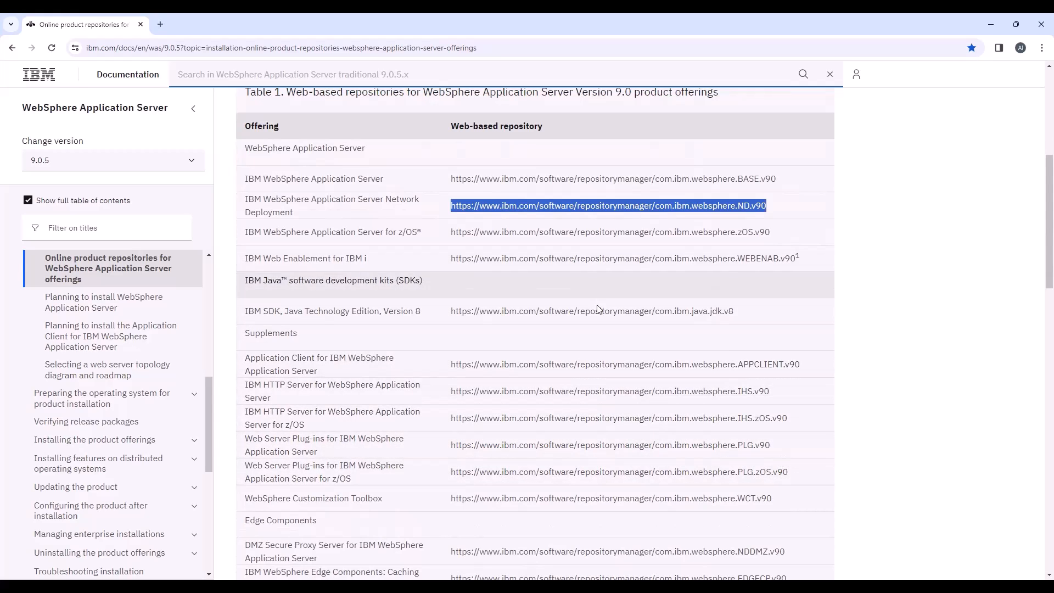
{"action": "scroll", "coordinate": [604, 324], "scroll_direction": "down", "scroll_amount": 2}
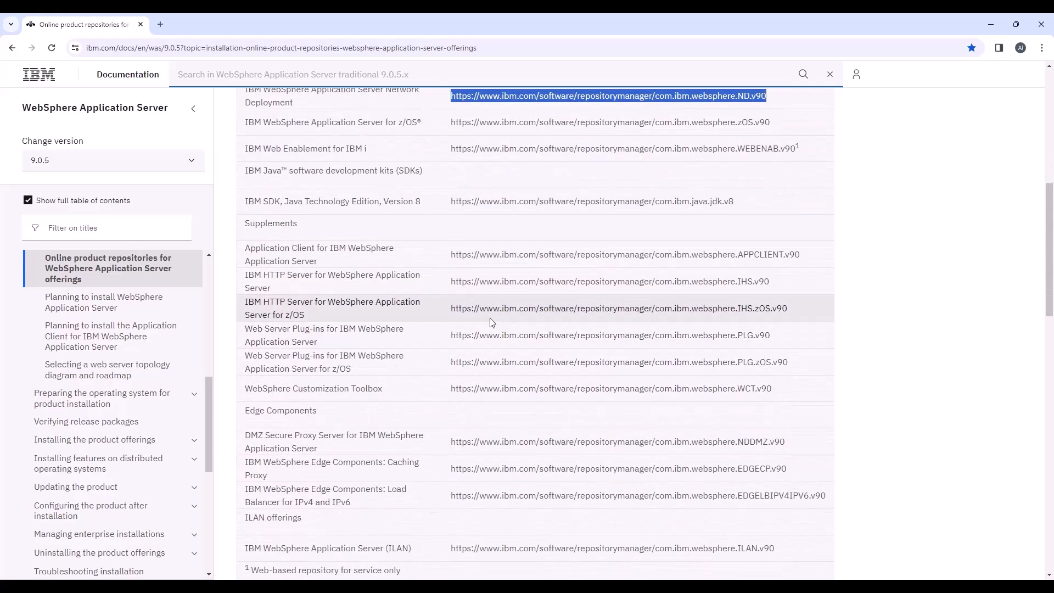
{"action": "scroll", "coordinate": [489, 318], "scroll_direction": "down", "scroll_amount": 3}
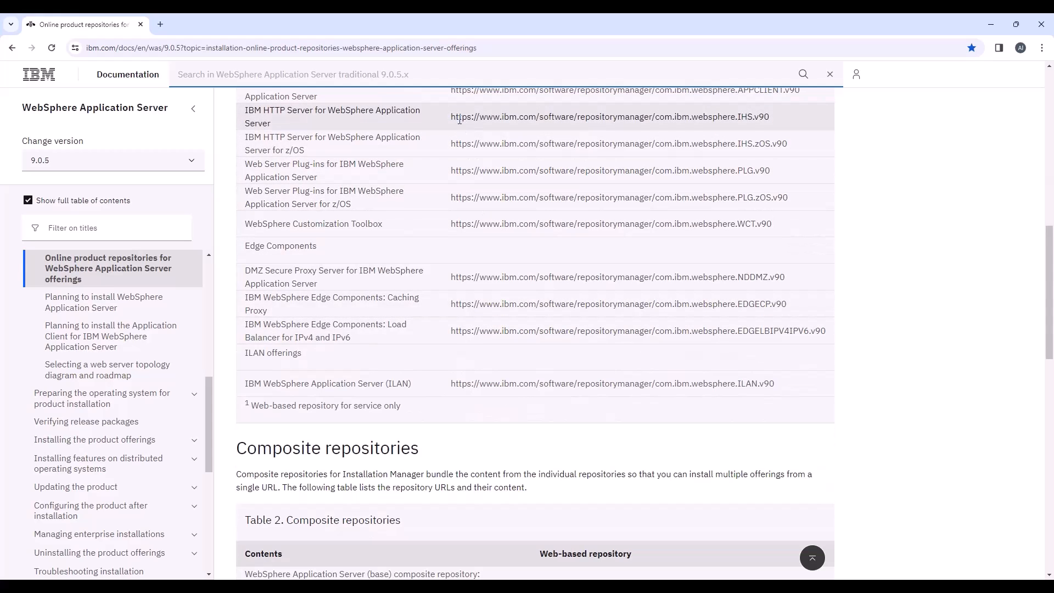
{"action": "left_click_drag", "start_coordinate": [451, 116], "coordinate": [781, 114]}
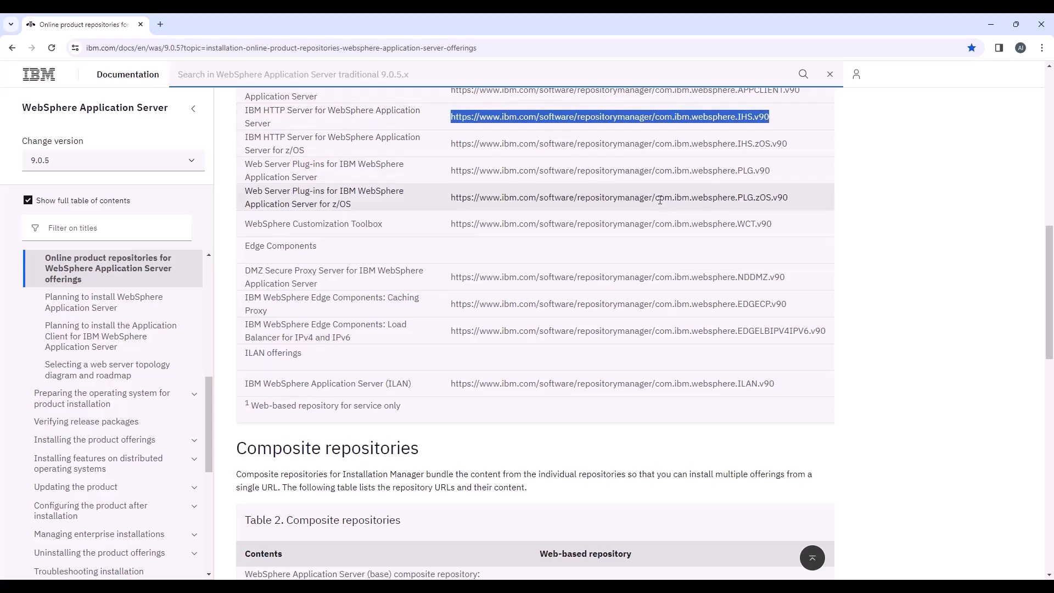
{"action": "scroll", "coordinate": [656, 208], "scroll_direction": "up", "scroll_amount": 3}
{"action": "scroll", "coordinate": [652, 210], "scroll_direction": "up", "scroll_amount": 8}
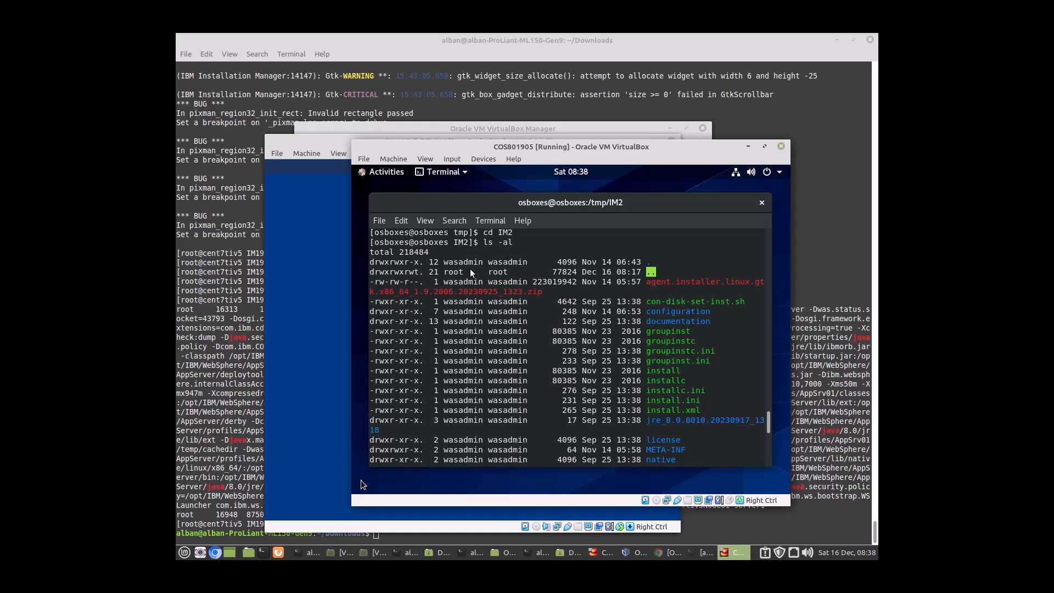
Check /tmp/IM2 with pwd and ls -ltr, then enter the ./install command.
{"action": "key", "text": "Return"}
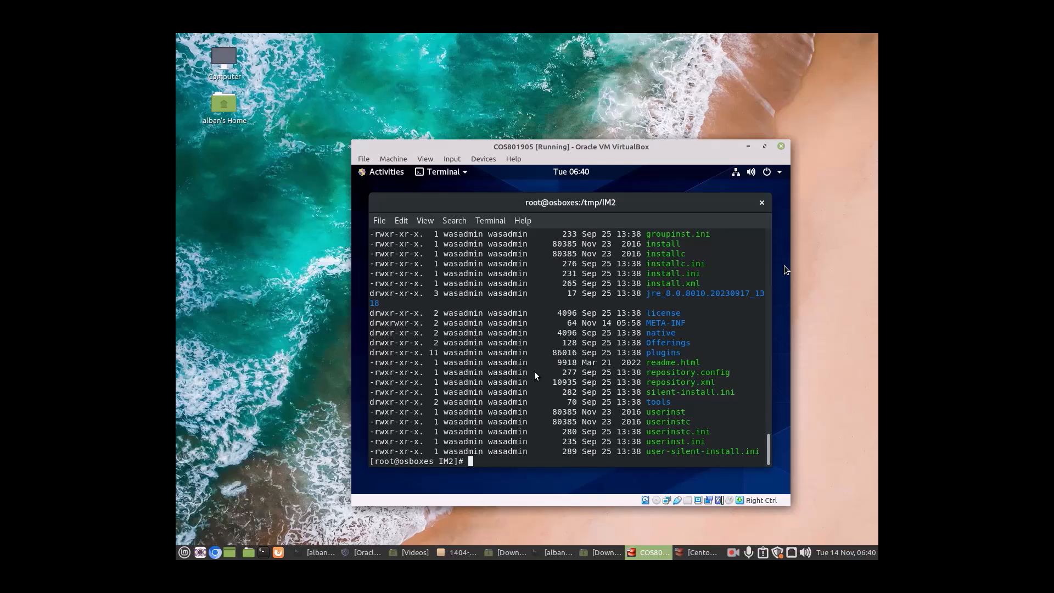
{"action": "type", "text": "pwd"}
{"action": "key", "text": "Return"}
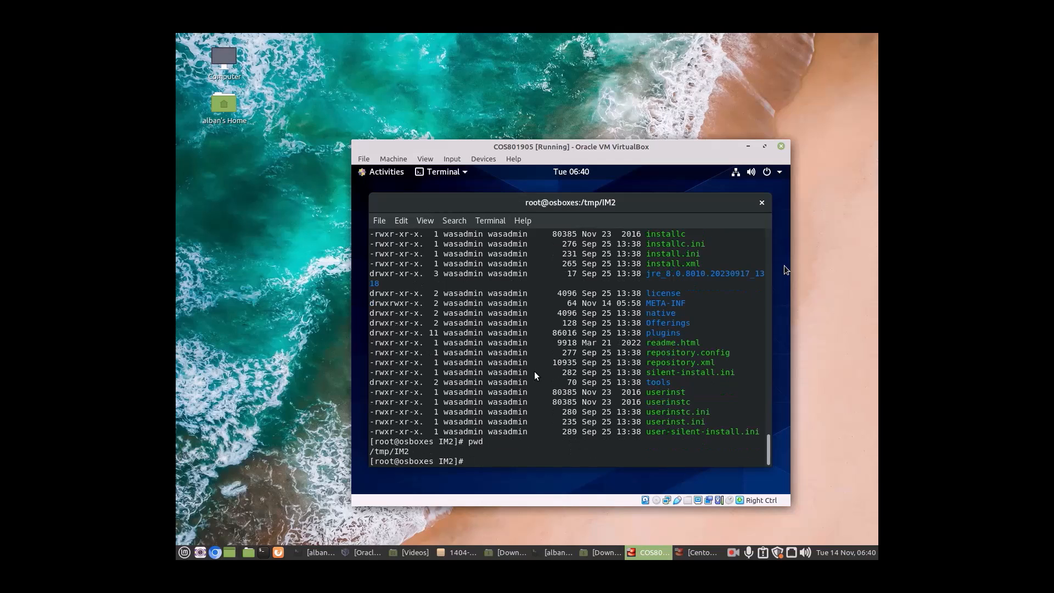
{"action": "type", "text": "ls -ltr"}
{"action": "key", "text": "Return"}
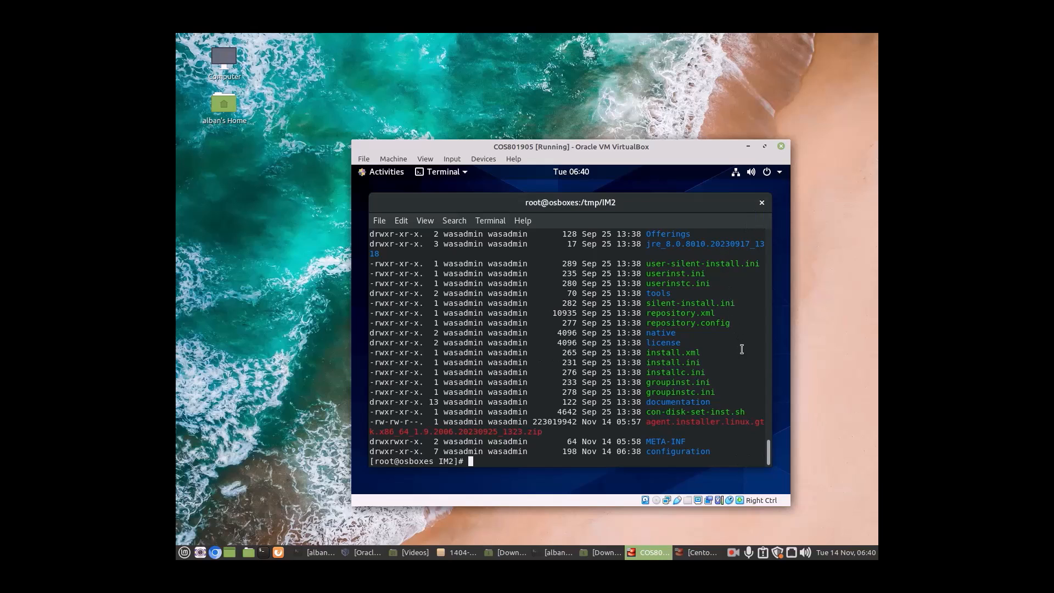
{"action": "type", "text": "./installl"}
{"action": "key", "text": "BackSpace"}
Launch the installer, install Installation Manager 1.9.2.4, and restart it.
{"action": "key", "text": "Return"}
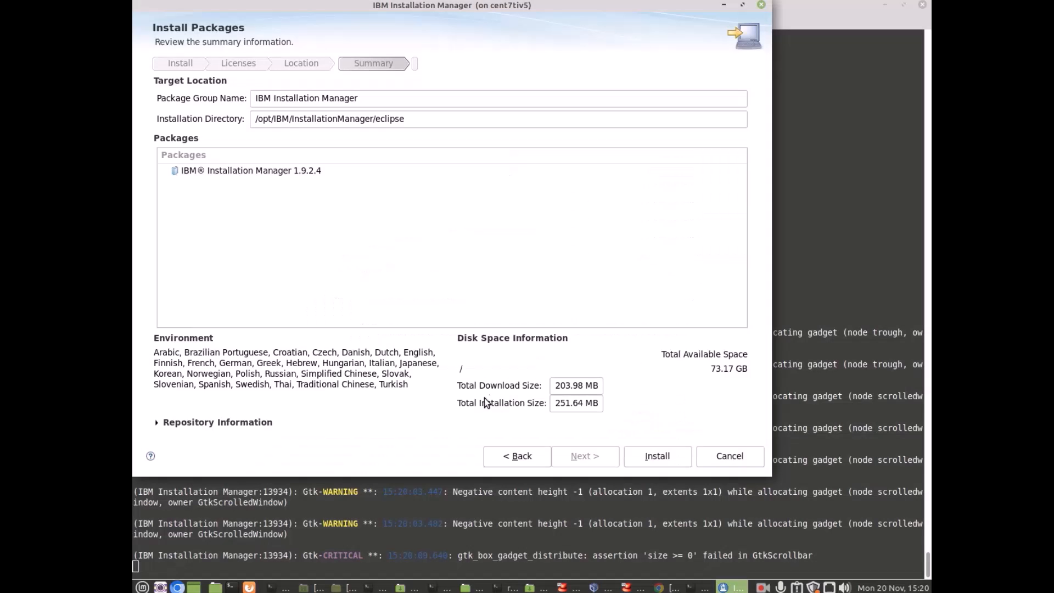
{"action": "left_click", "coordinate": [657, 461]}
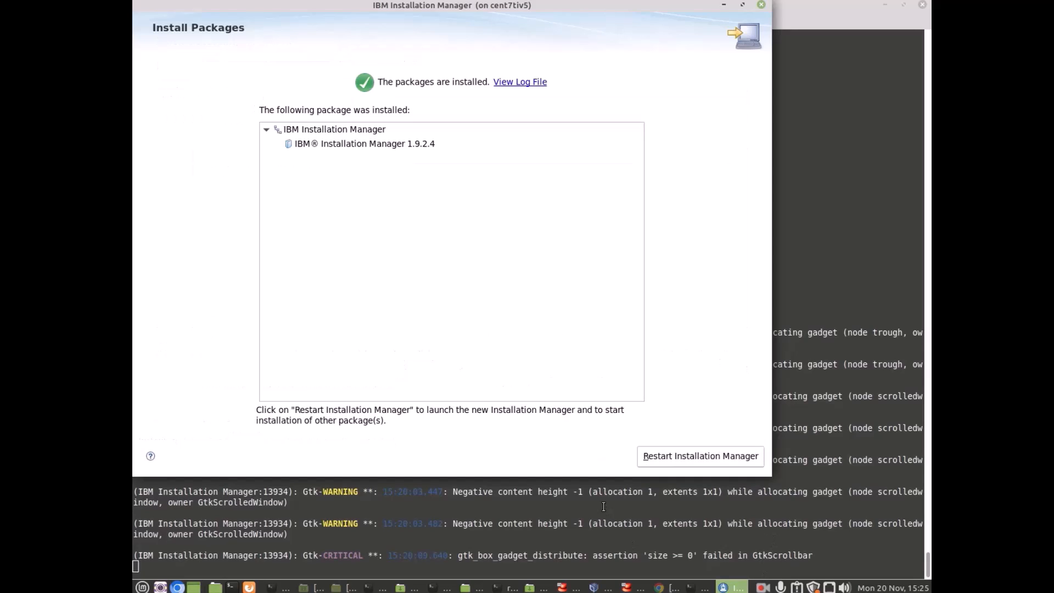
{"action": "left_click", "coordinate": [646, 451]}
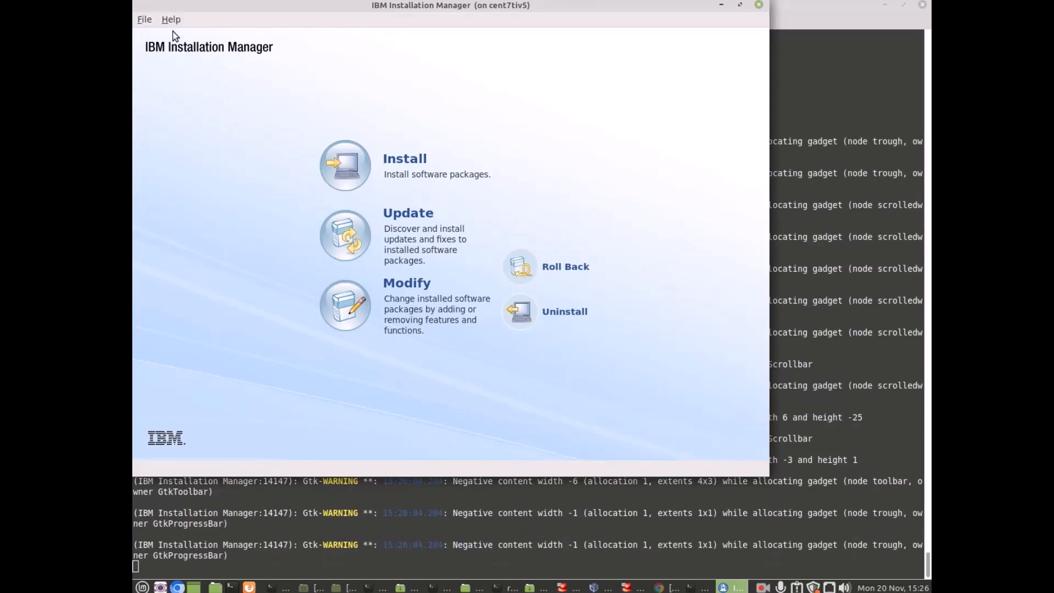
Remove the local /tmp/WASD1/repository.config entry from the repository preferences.
{"action": "left_click", "coordinate": [145, 20]}
{"action": "left_click", "coordinate": [160, 100]}
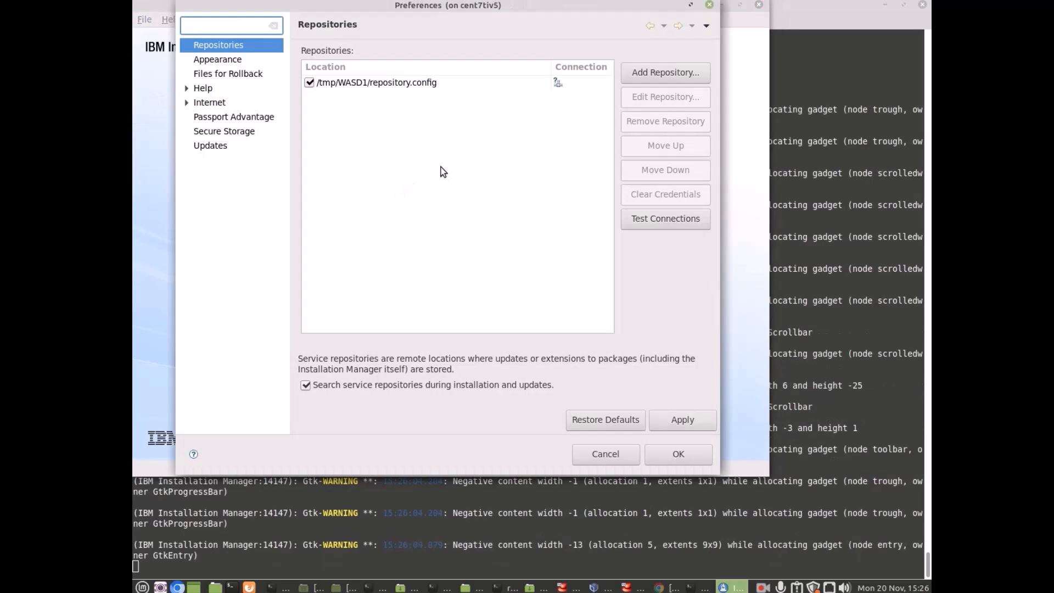
{"action": "left_click", "coordinate": [421, 83]}
{"action": "left_click", "coordinate": [646, 126]}
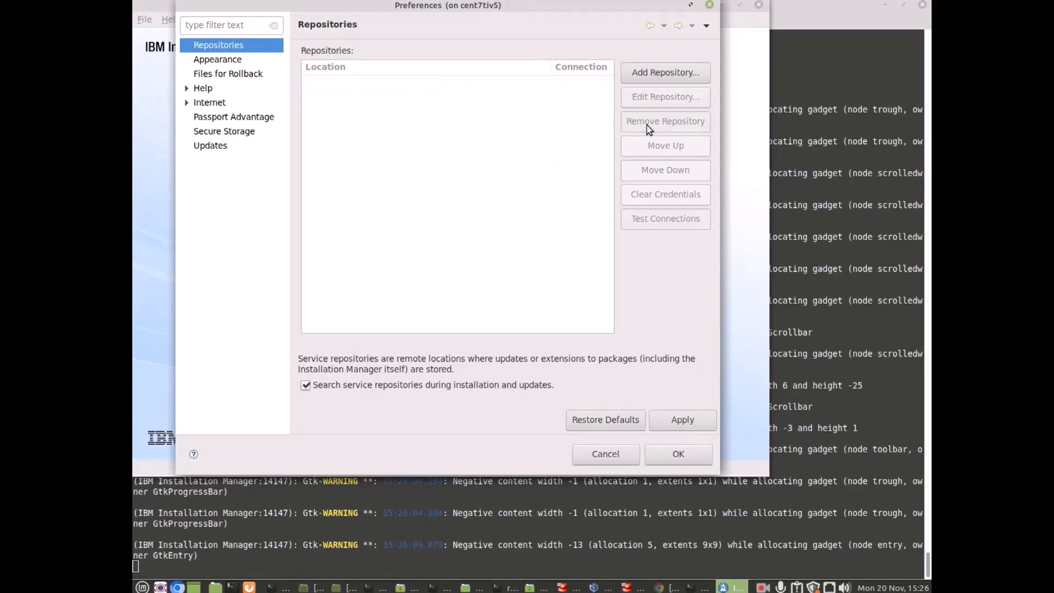
Add the com.ibm.websphere.ND.v90 online repository URL copied from IBM Documentation.
{"action": "left_click", "coordinate": [639, 74]}
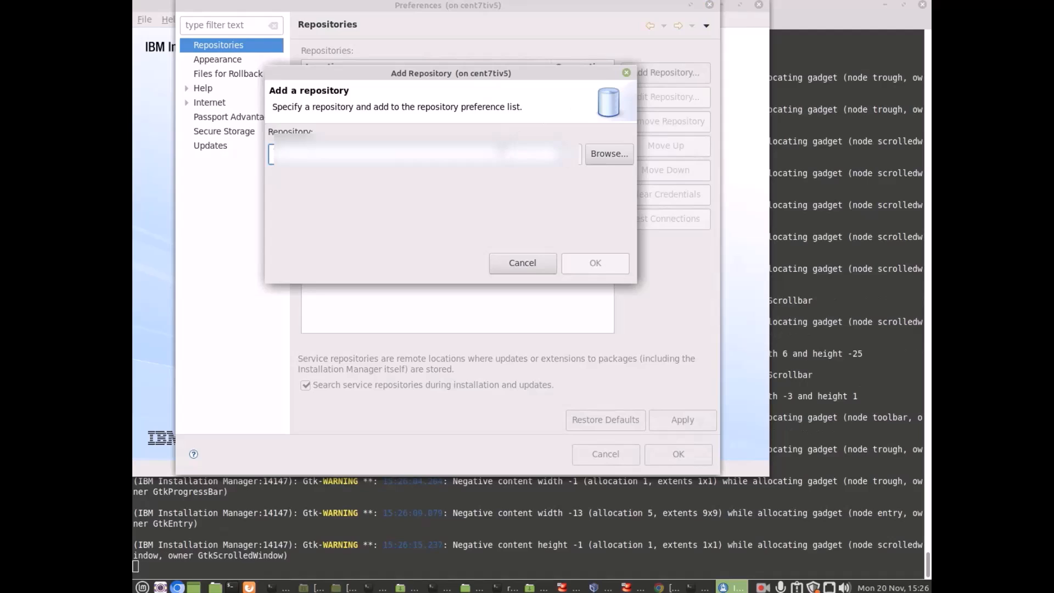
{"action": "key", "text": "ctrl+v"}
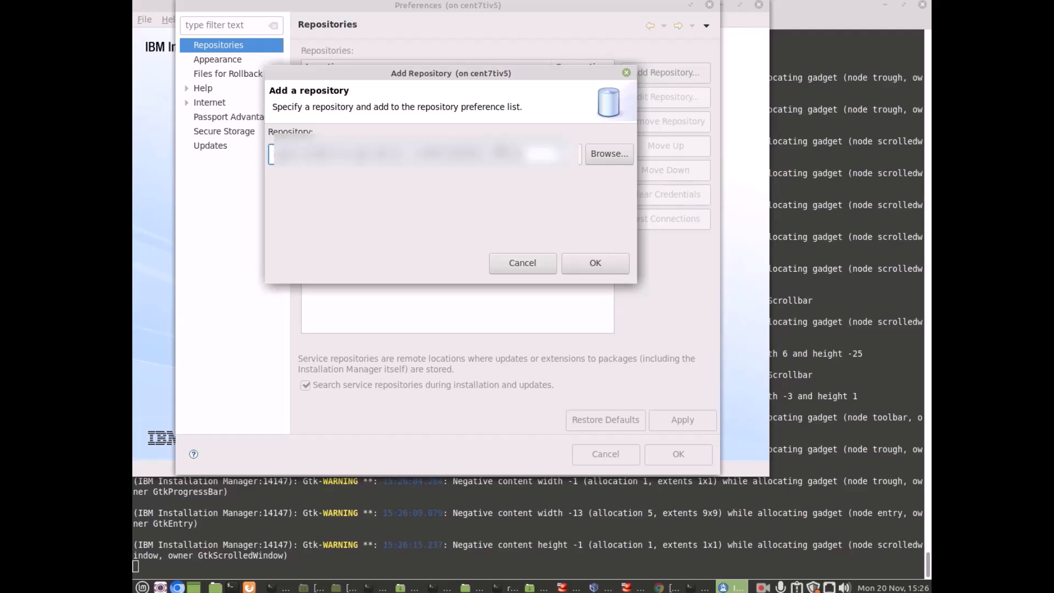
{"action": "key", "text": "ctrl+a"}
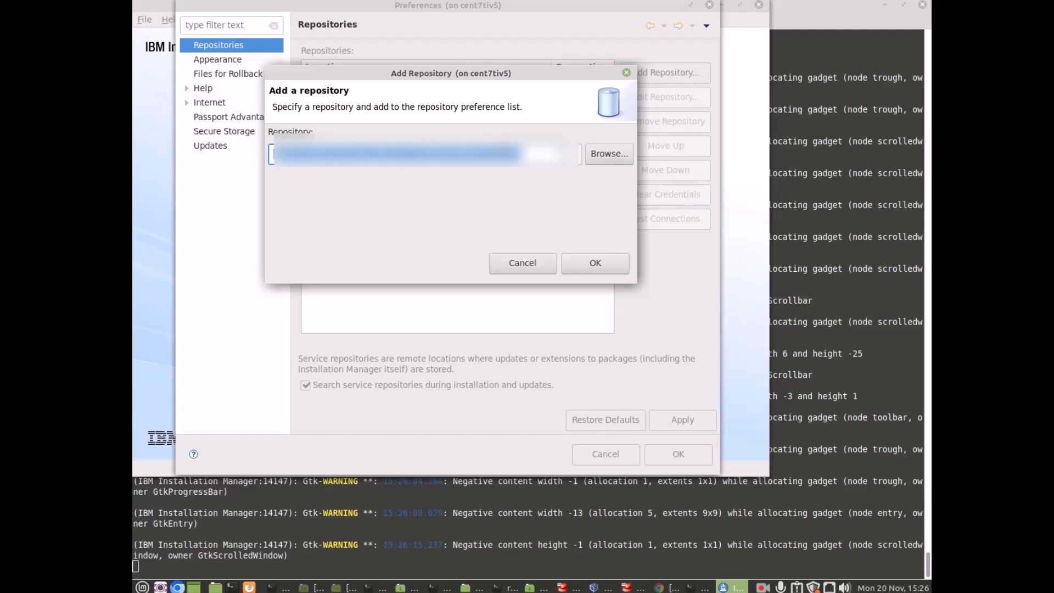
{"action": "left_click", "coordinate": [661, 584]}
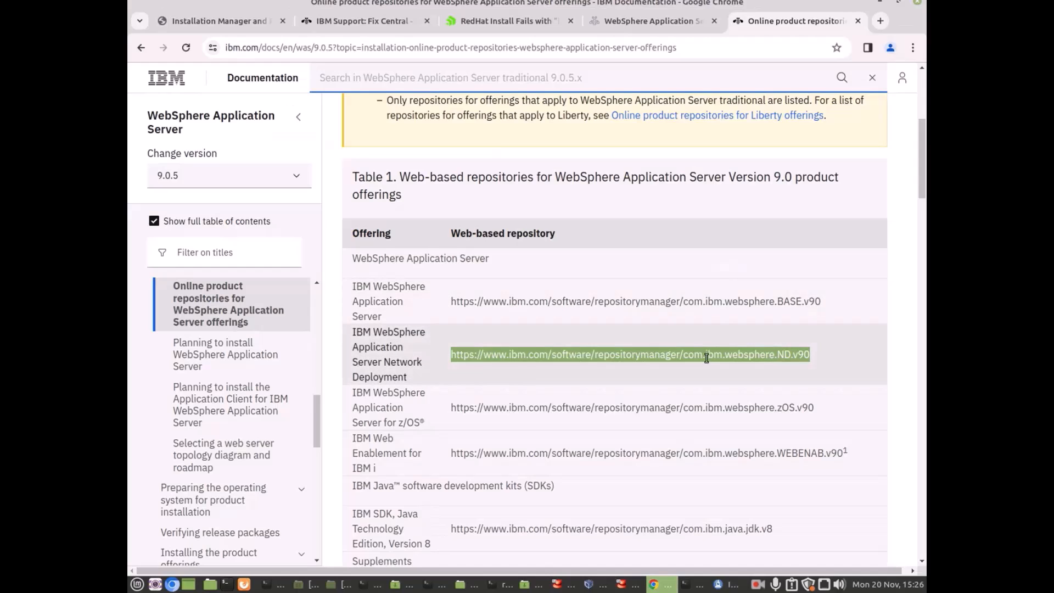
{"action": "right_click", "coordinate": [707, 359]}
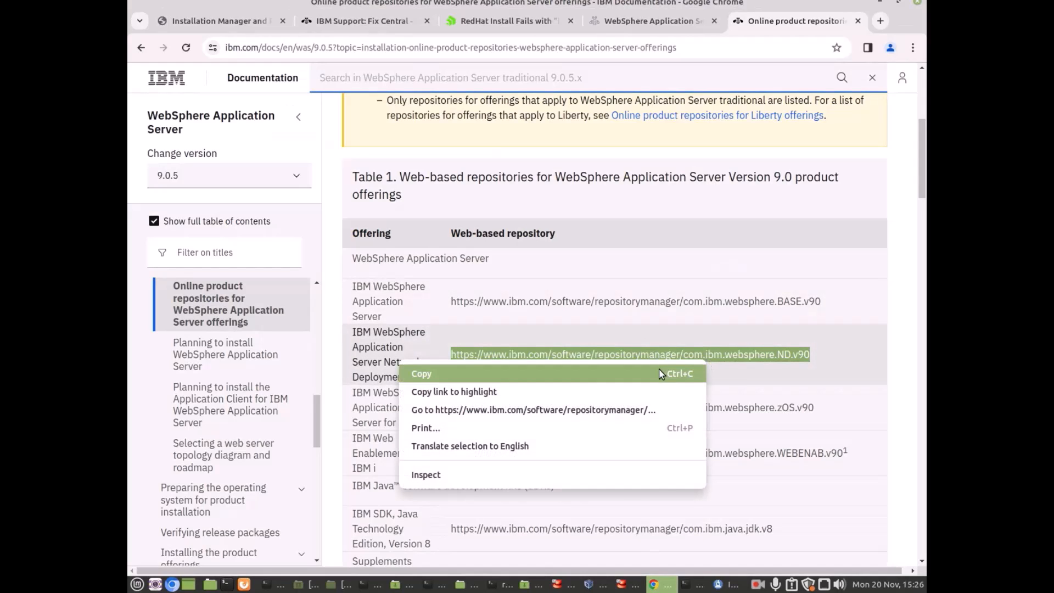
{"action": "left_click", "coordinate": [664, 372]}
{"action": "left_click", "coordinate": [879, 3]}
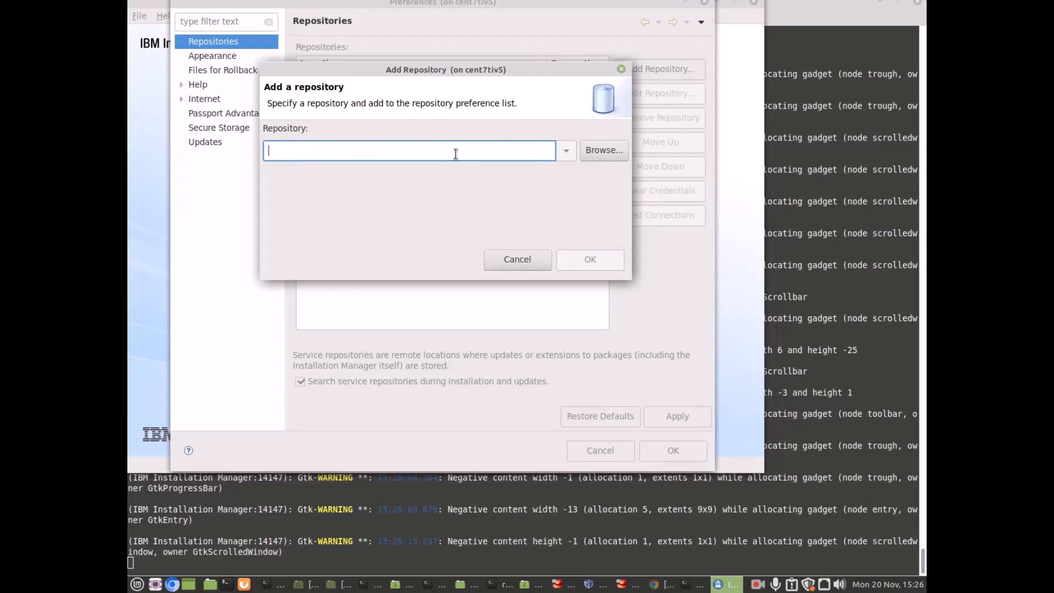
{"action": "key", "text": "ctrl+v"}
{"action": "left_click", "coordinate": [589, 261]}
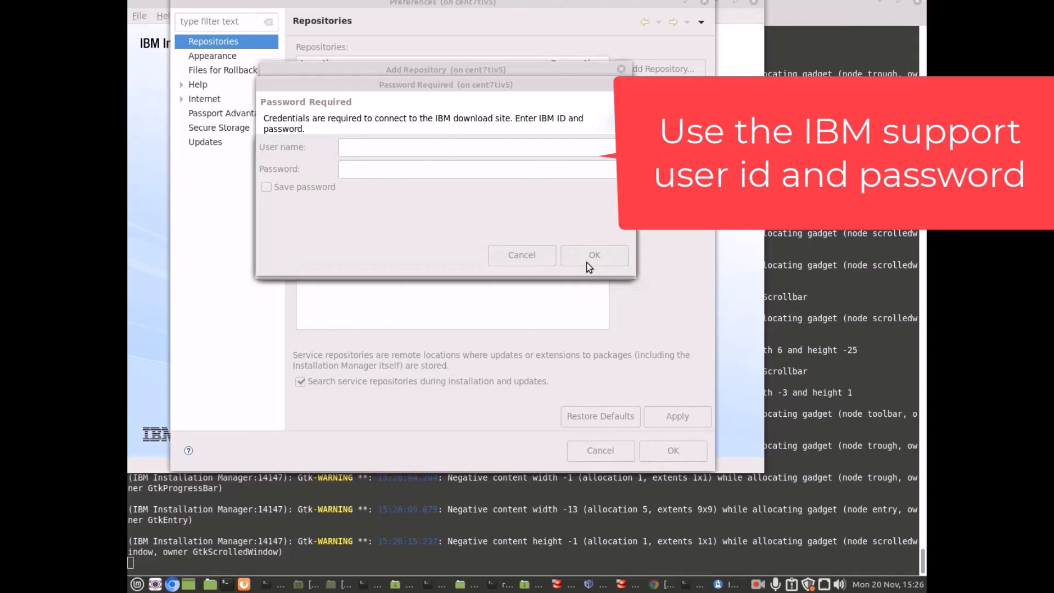
Sign in with the IBM ID user name and password, saving the password, without a master password.
{"action": "left_click", "coordinate": [390, 146]}
{"action": "type", "text": "***"}
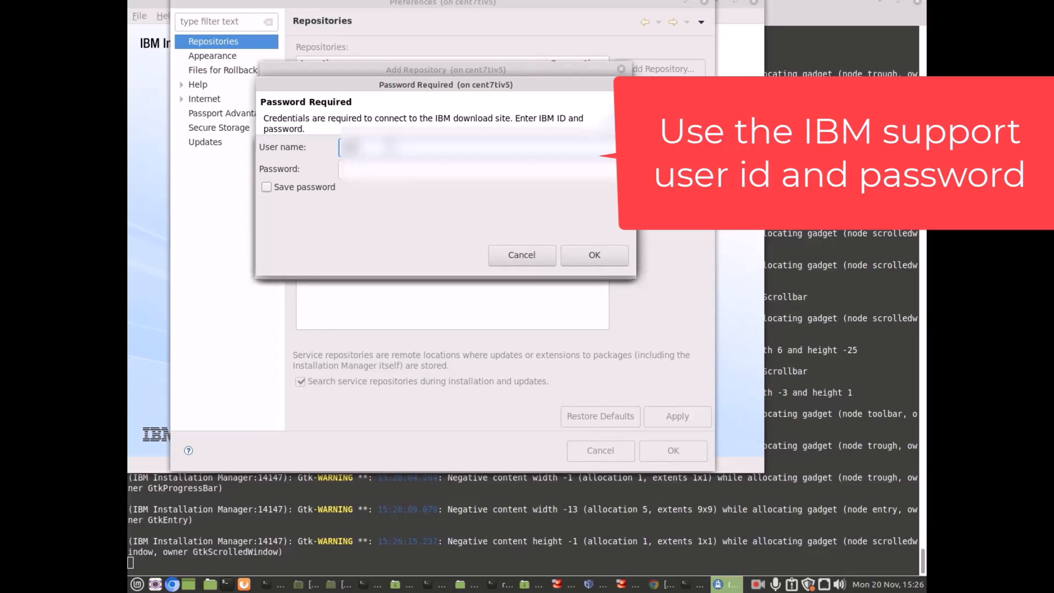
{"action": "type", "text": "*********"}
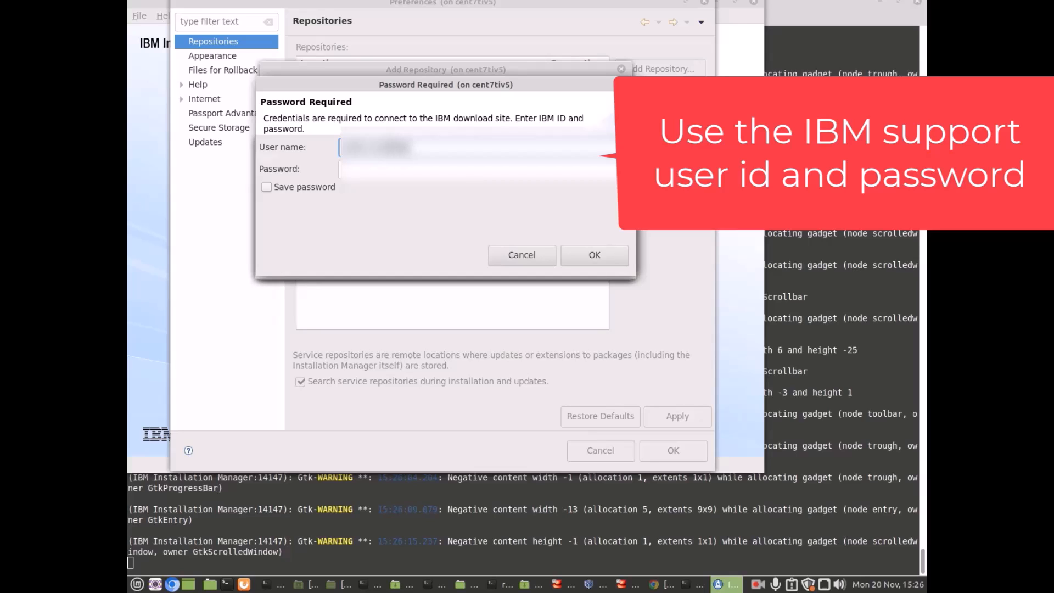
{"action": "type", "text": "**"}
{"action": "key", "text": "Tab"}
{"action": "type", "text": "*"}
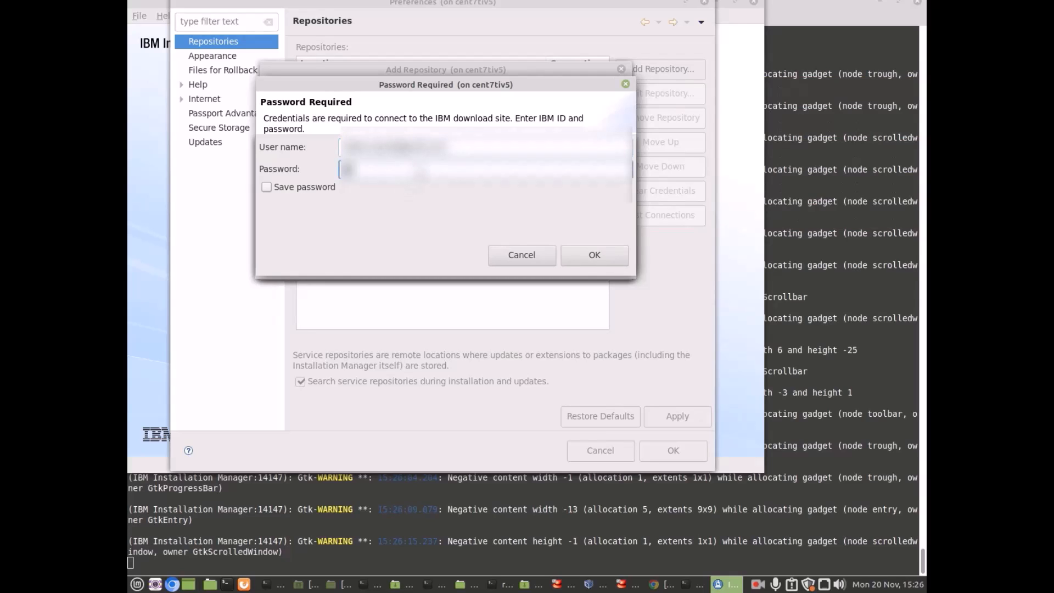
{"action": "type", "text": "*****"}
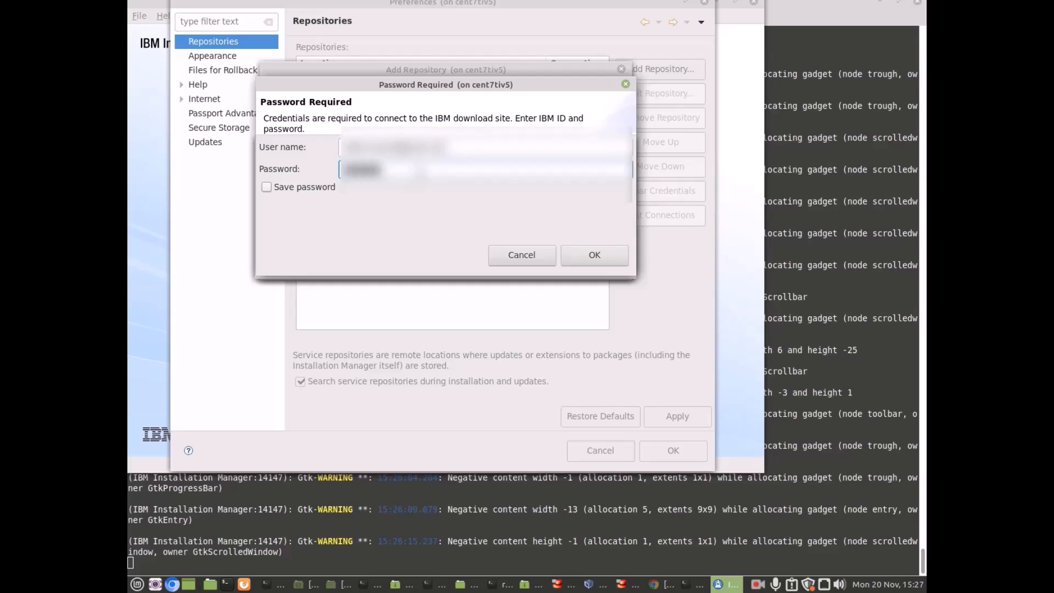
{"action": "type", "text": "*****"}
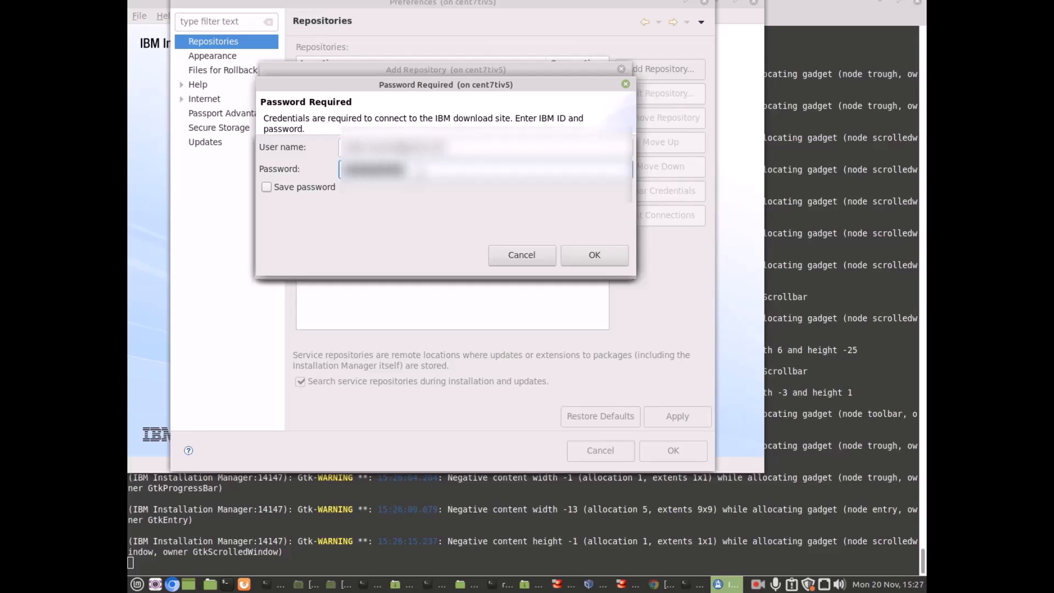
{"action": "type", "text": "*****"}
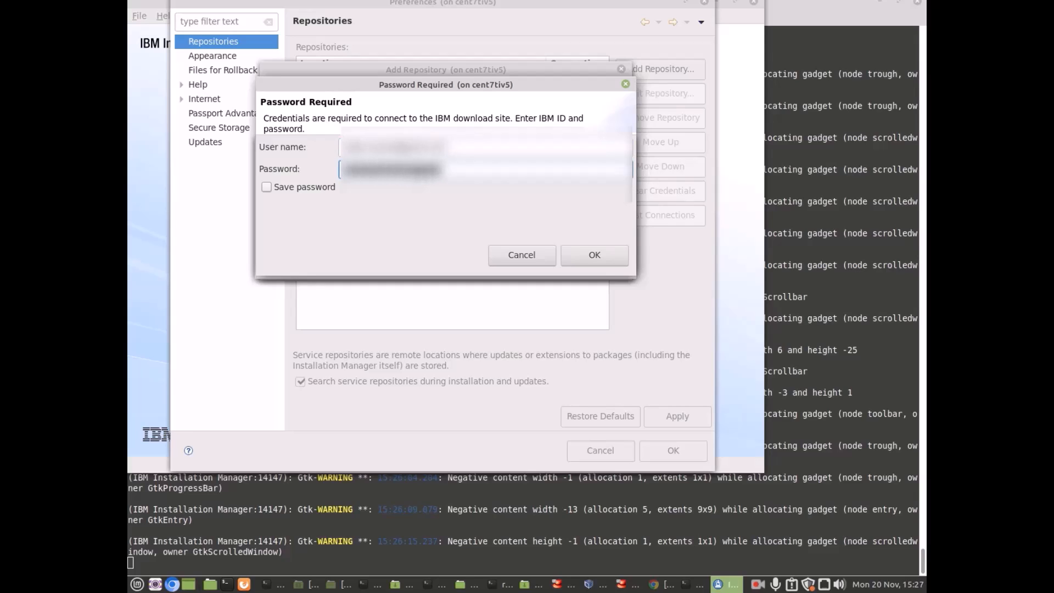
{"action": "left_click", "coordinate": [268, 187]}
{"action": "left_click", "coordinate": [582, 255]}
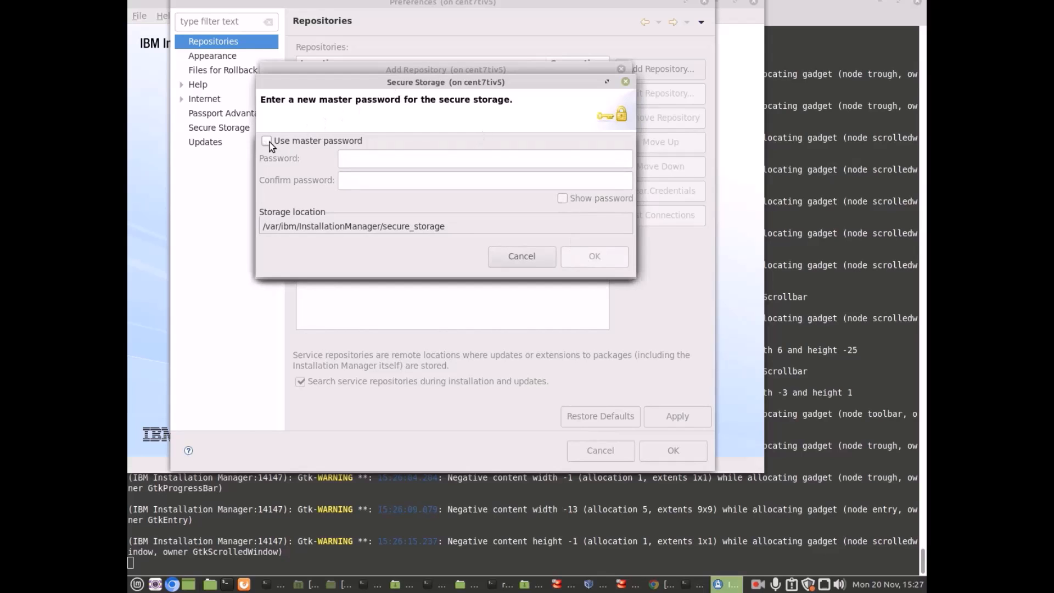
{"action": "left_click", "coordinate": [266, 141]}
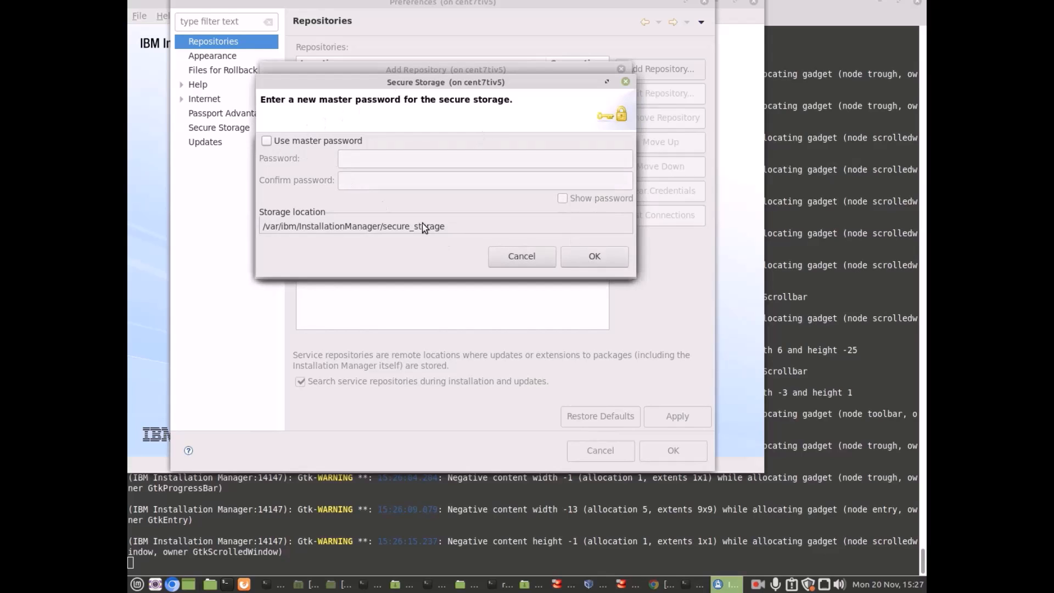
{"action": "left_click", "coordinate": [595, 257]}
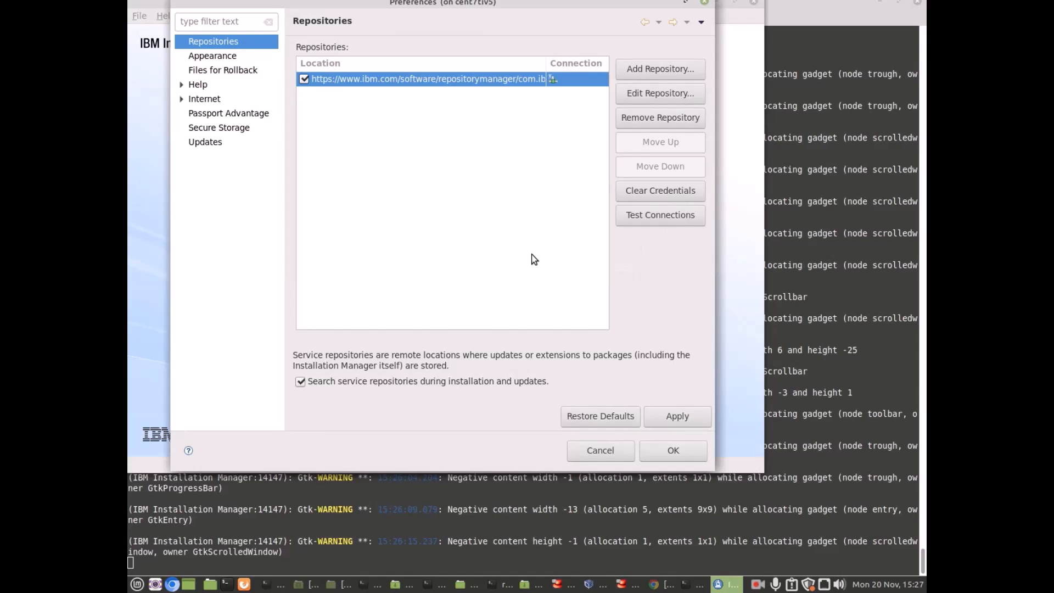
Test the ND.v90 repository connection and dismiss the success message.
{"action": "left_click", "coordinate": [644, 218]}
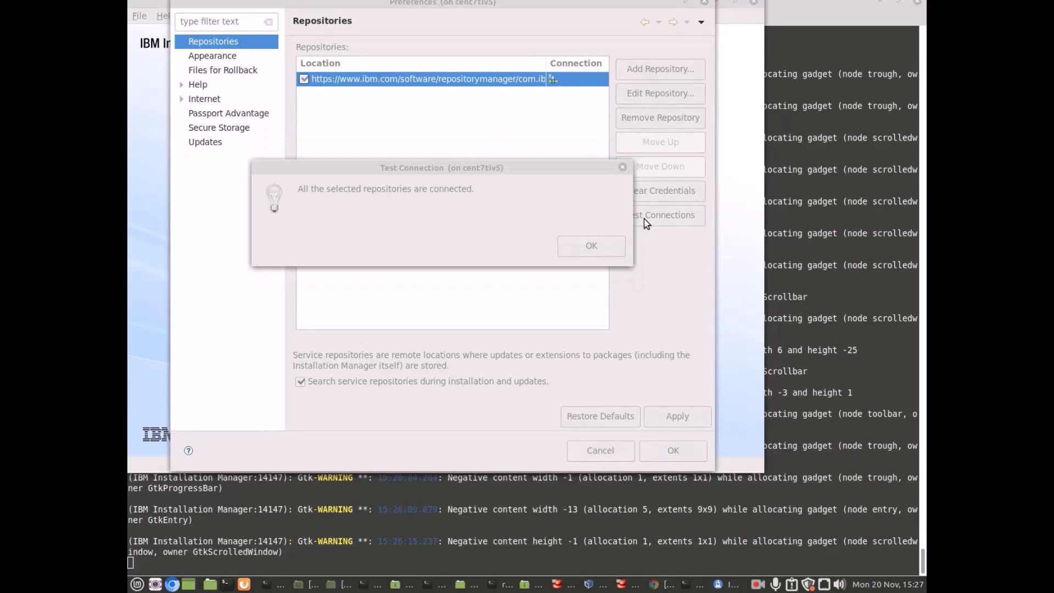
{"action": "left_click", "coordinate": [612, 246]}
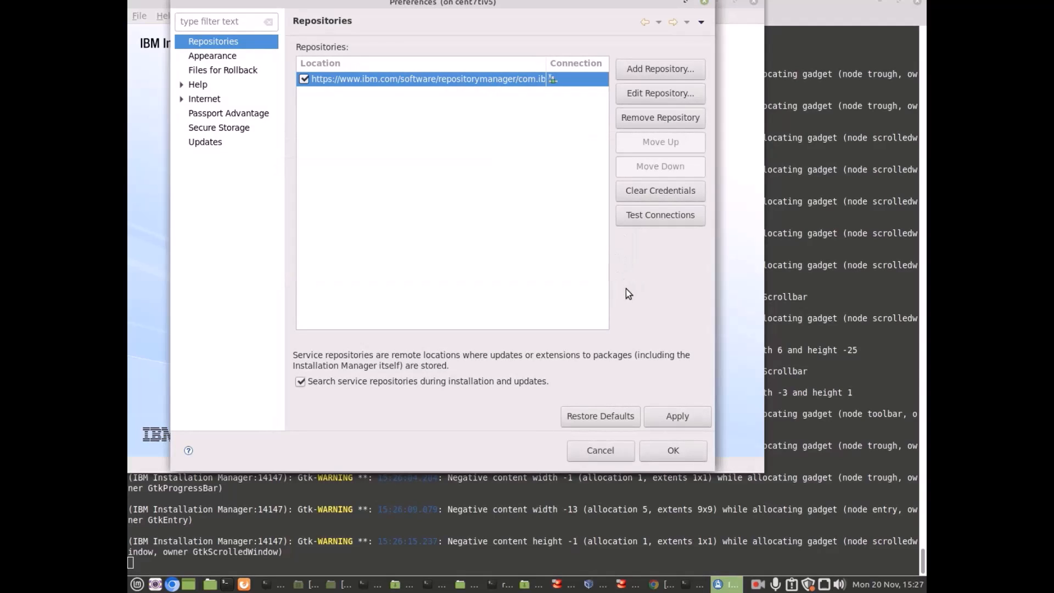
Save the preferences, then mark WebSphere ND 9.0.5.16 with IBM SDK Java 8.0.8.15 for installation.
{"action": "left_click", "coordinate": [673, 450]}
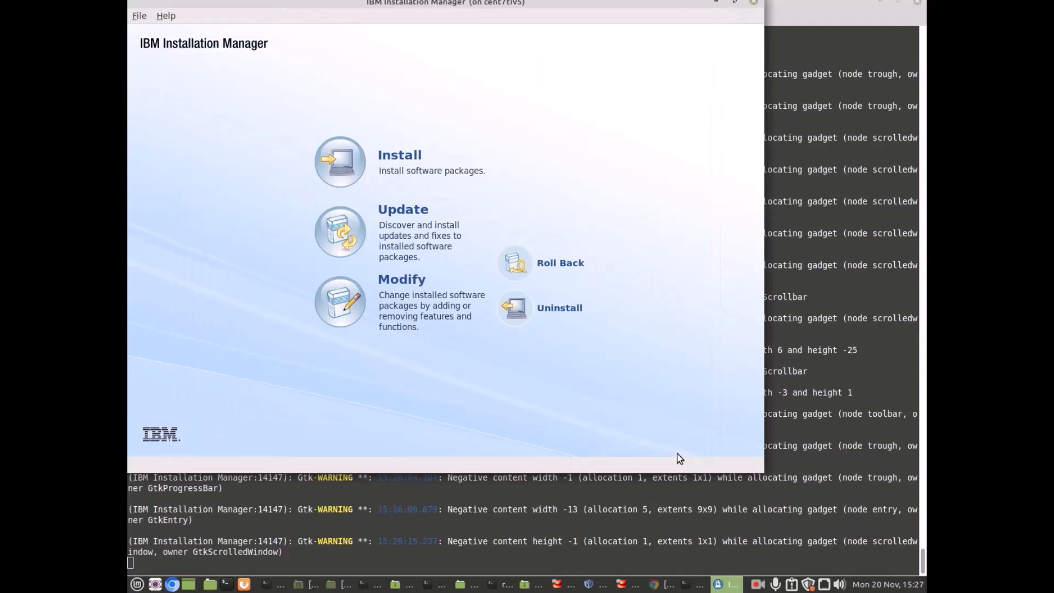
{"action": "left_click", "coordinate": [388, 160]}
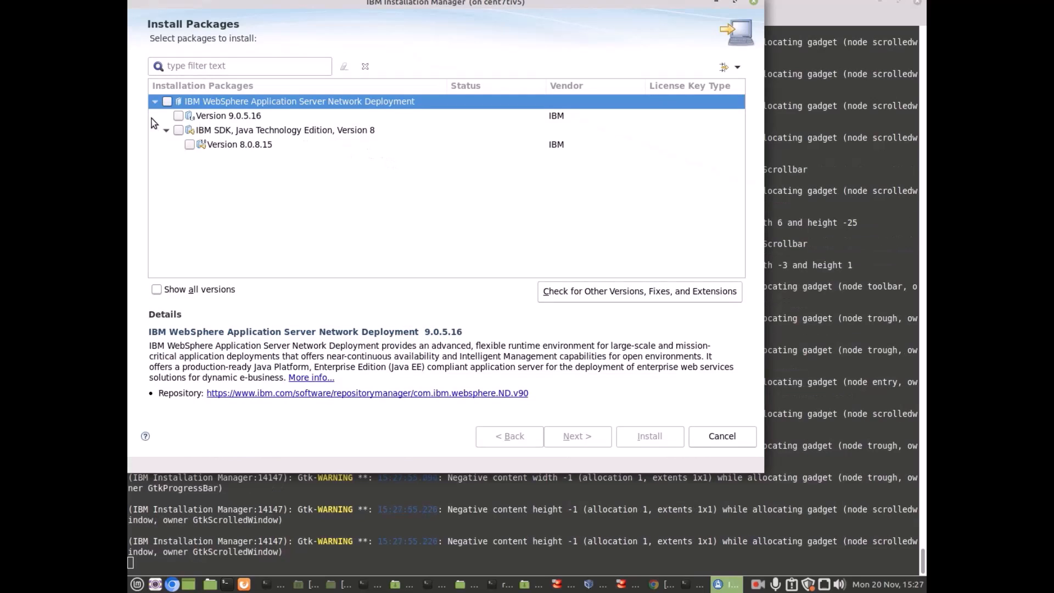
{"action": "left_click", "coordinate": [167, 102]}
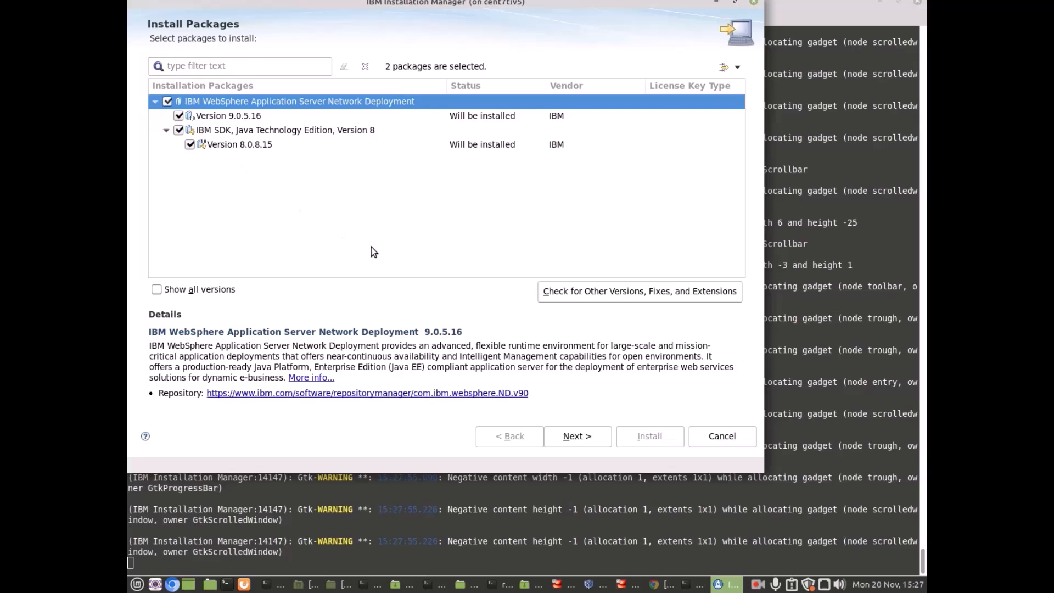
{"action": "left_click", "coordinate": [600, 439]}
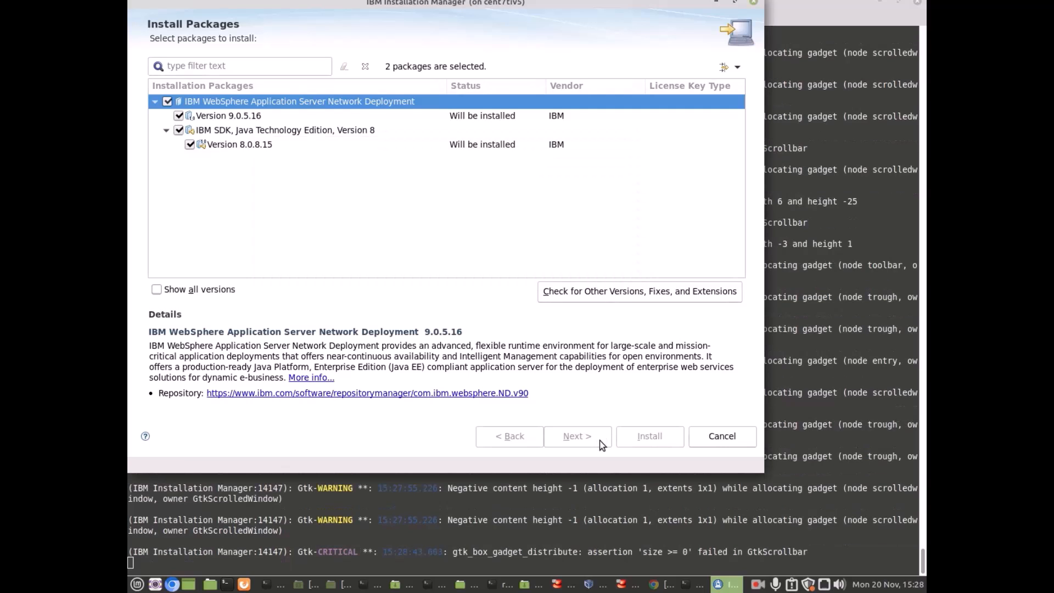
Accept the WebSphere licence agreement terms.
{"action": "left_click", "coordinate": [603, 445]}
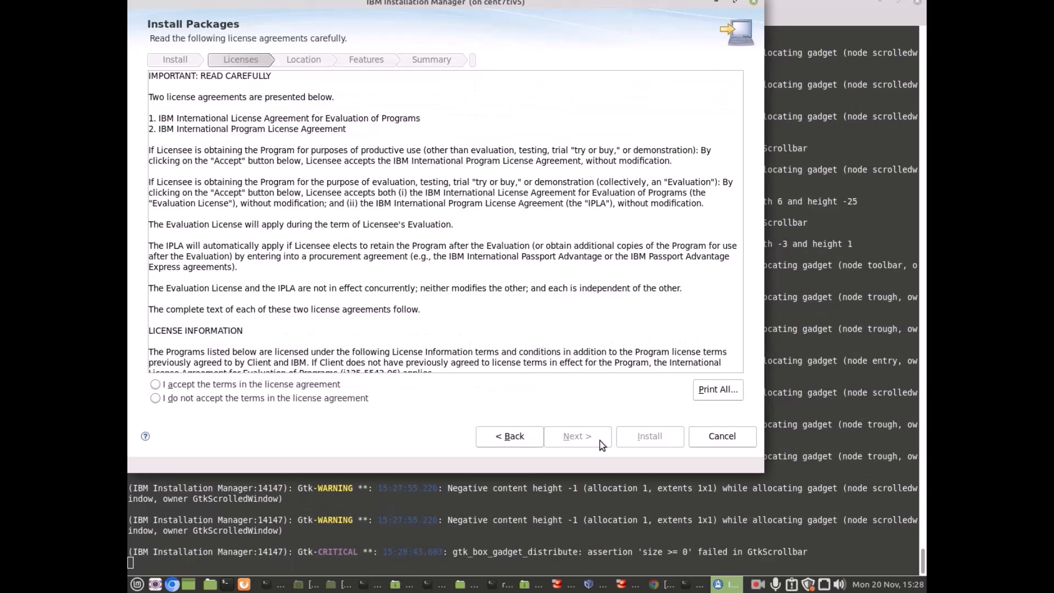
{"action": "left_click", "coordinate": [156, 385]}
{"action": "left_click", "coordinate": [578, 439]}
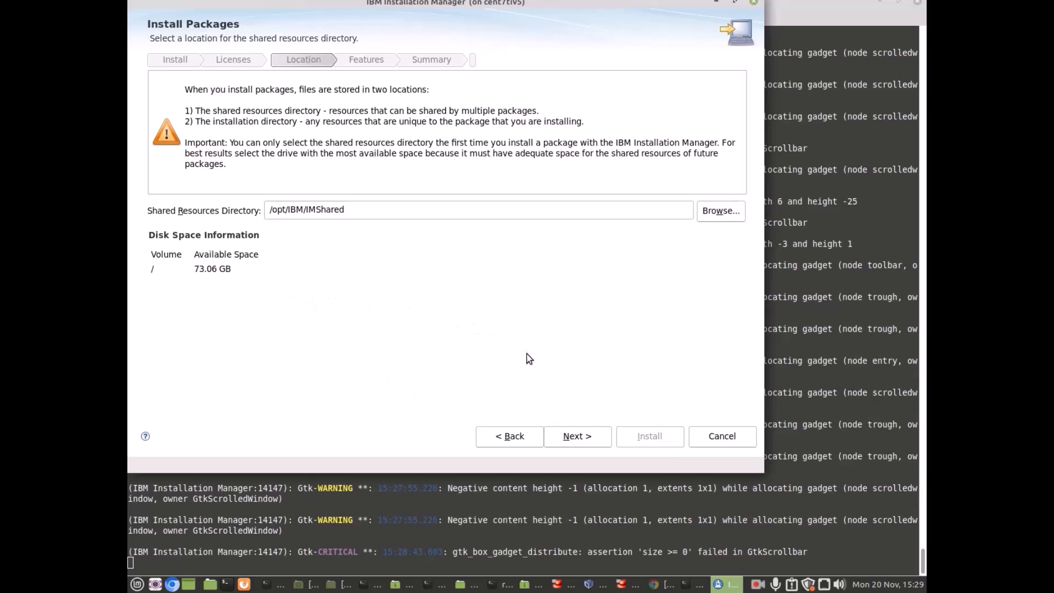
Keep default shared and install directories, 64-bit, English only and default features, reaching Summary.
{"action": "left_click", "coordinate": [576, 435]}
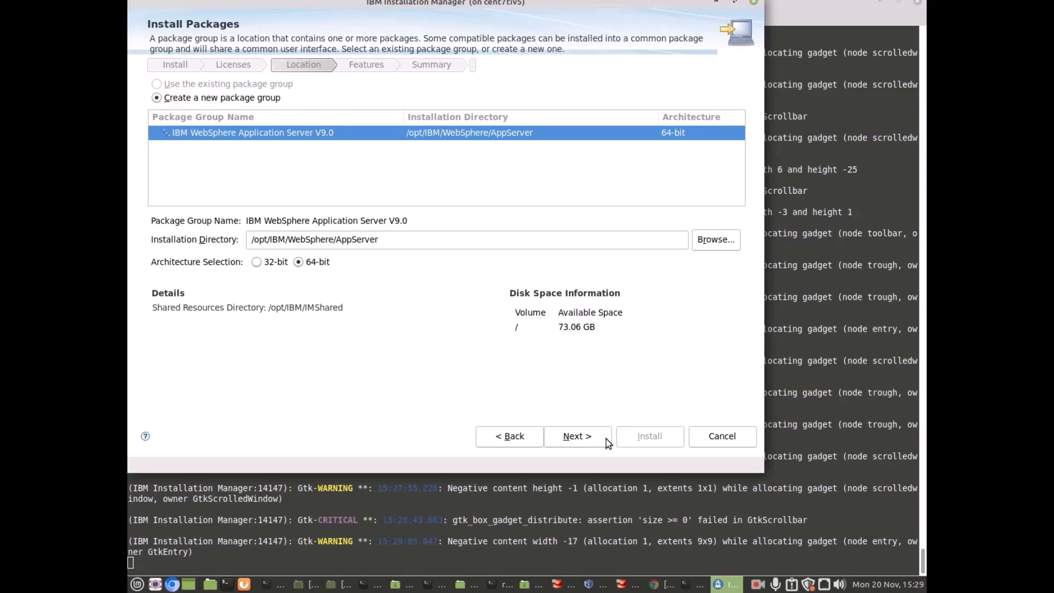
{"action": "left_click", "coordinate": [588, 436]}
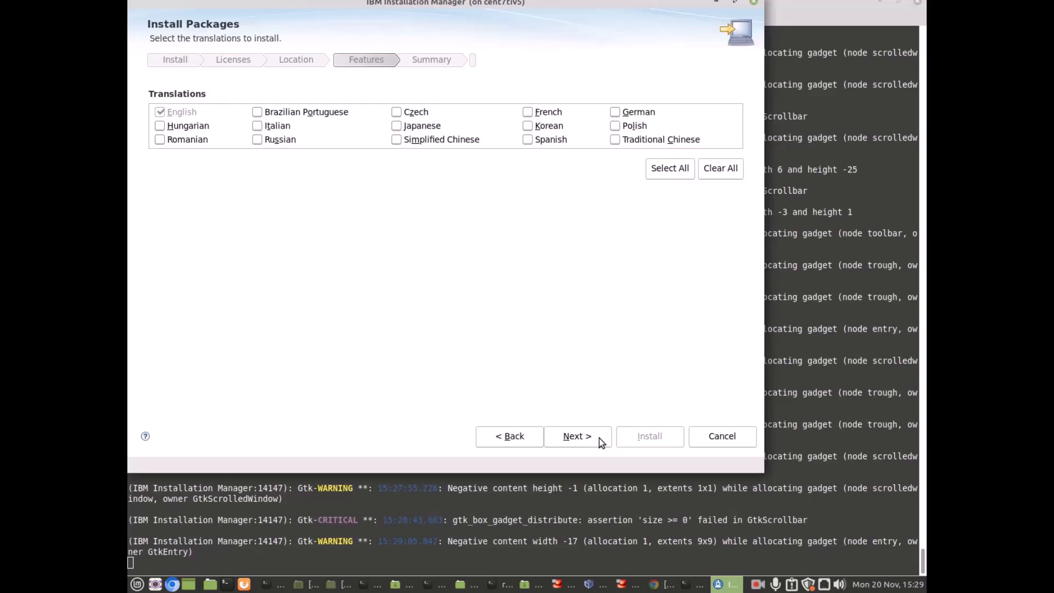
{"action": "left_click", "coordinate": [601, 438]}
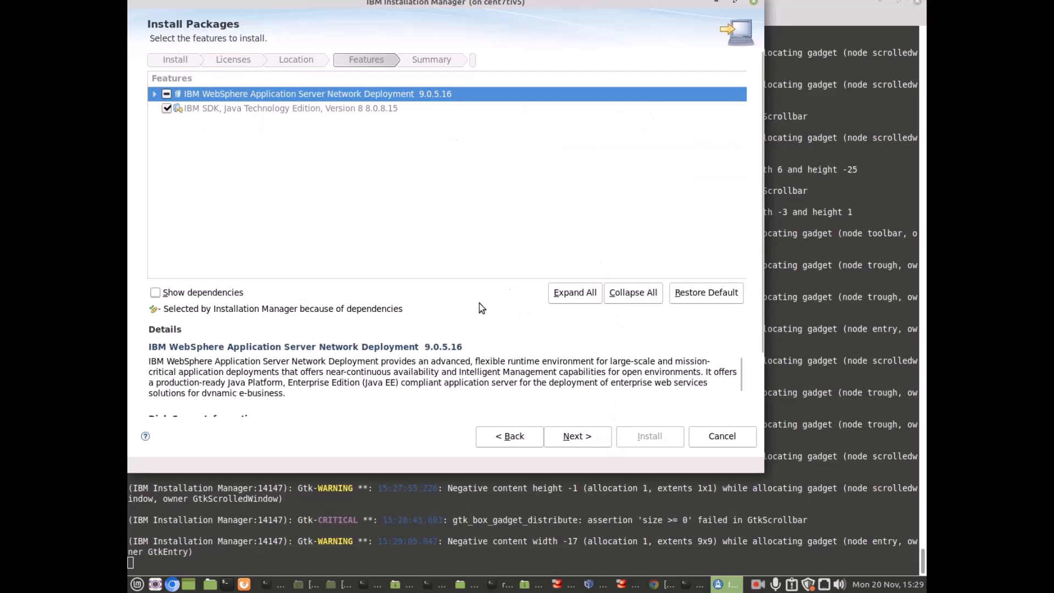
{"action": "scroll", "coordinate": [440, 375], "scroll_direction": "down", "scroll_amount": 1}
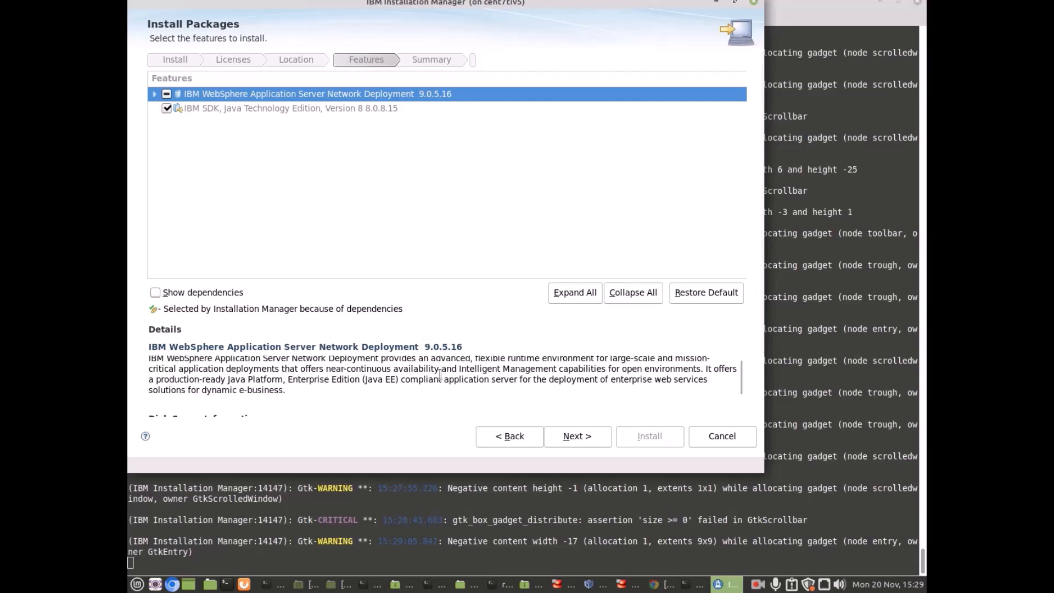
{"action": "left_click", "coordinate": [569, 436]}
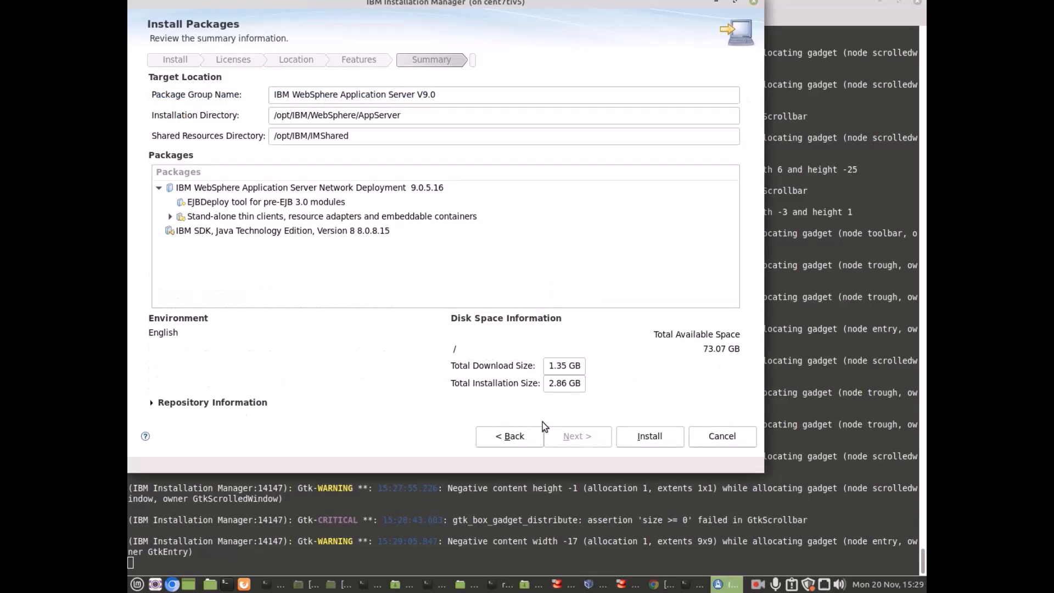
Install the WebSphere ND and IBM SDK Java 8.0.8.15 packages and wait for completion.
{"action": "left_click", "coordinate": [648, 437]}
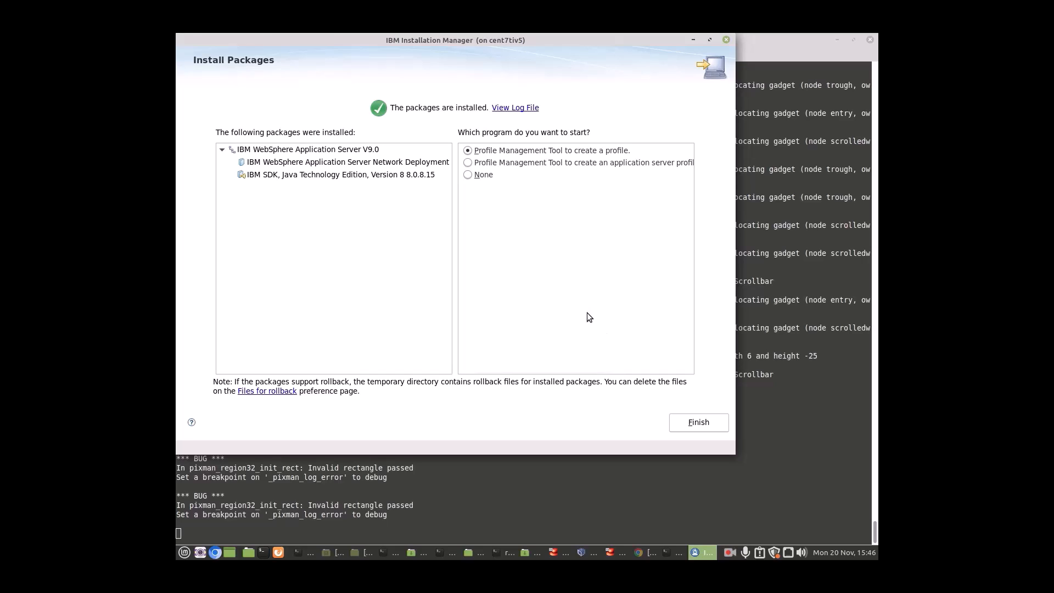
Finish installation into Profile Management Tool and start creating a new Application server profile.
{"action": "left_click", "coordinate": [706, 429]}
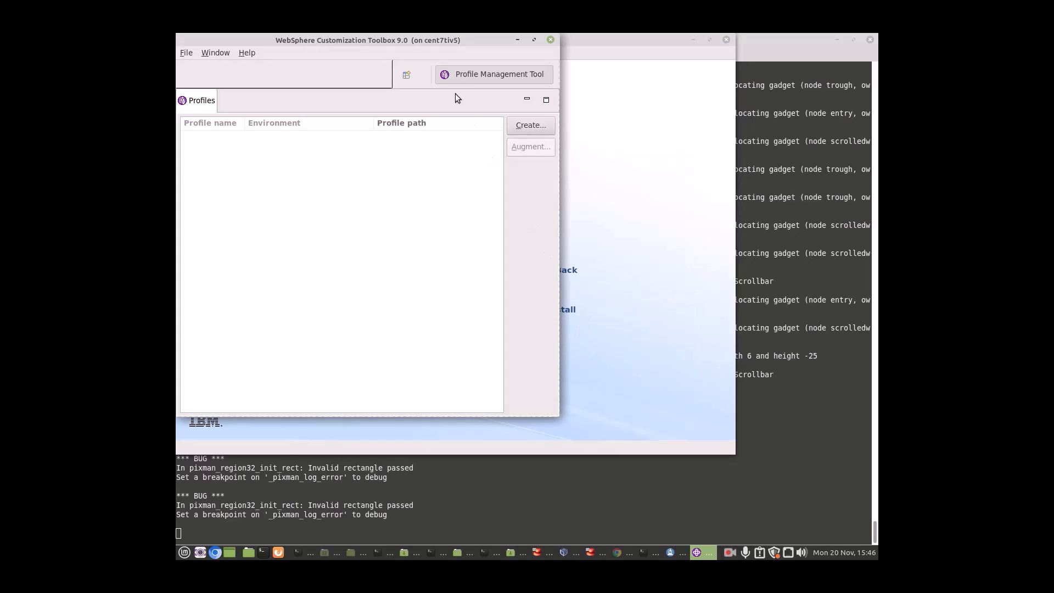
{"action": "left_click_drag", "start_coordinate": [420, 40], "coordinate": [458, 60]}
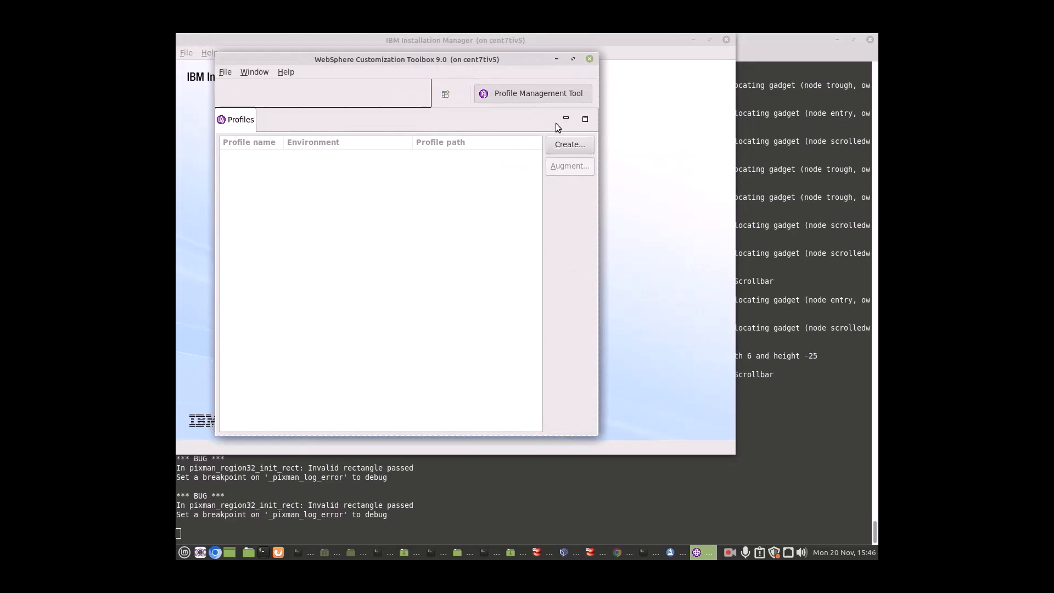
{"action": "left_click", "coordinate": [570, 144]}
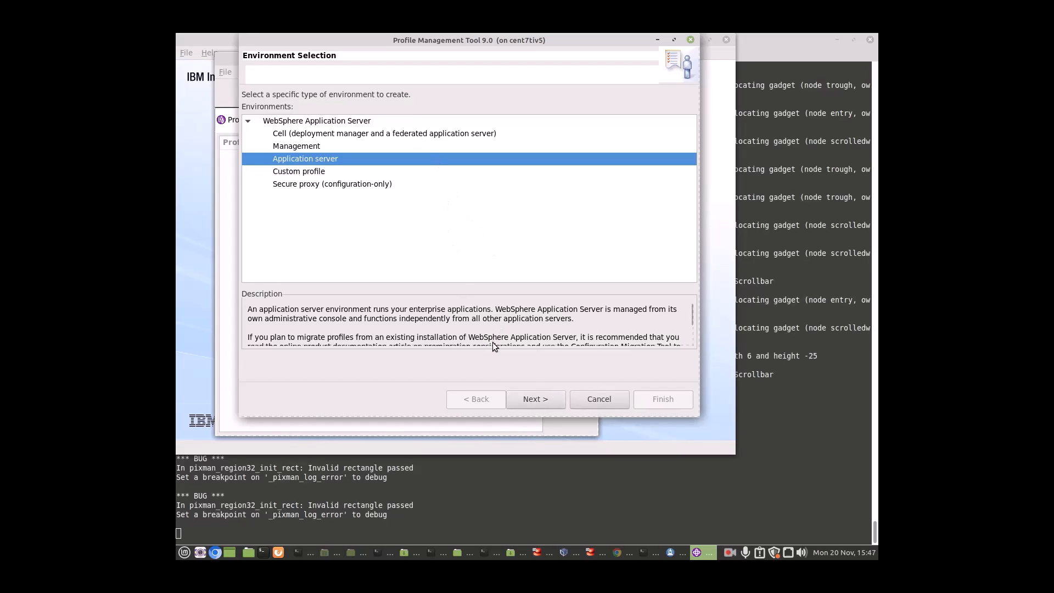
Choose typical creation and enable administrative security with user wasadmin and a confirmed password.
{"action": "left_click", "coordinate": [530, 403]}
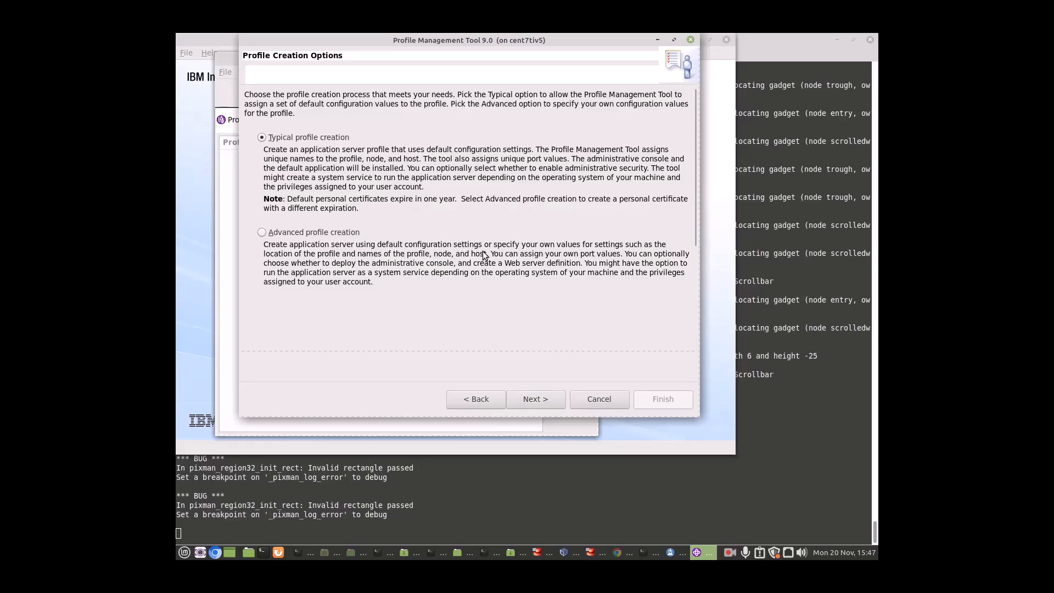
{"action": "left_click", "coordinate": [541, 398]}
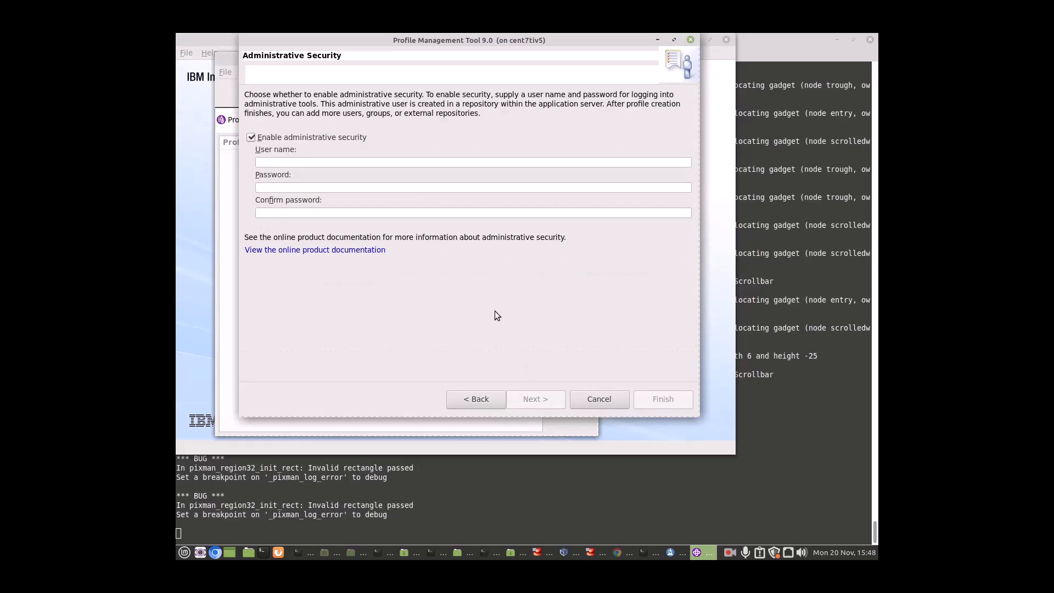
{"action": "left_click", "coordinate": [365, 159]}
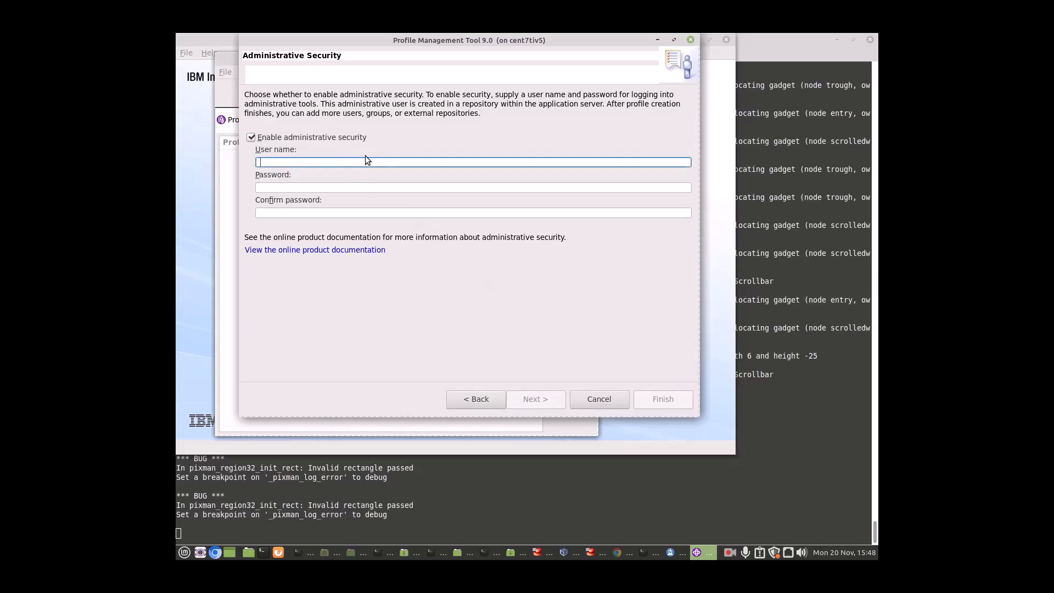
{"action": "type", "text": "wasadmin"}
{"action": "left_click", "coordinate": [295, 187]}
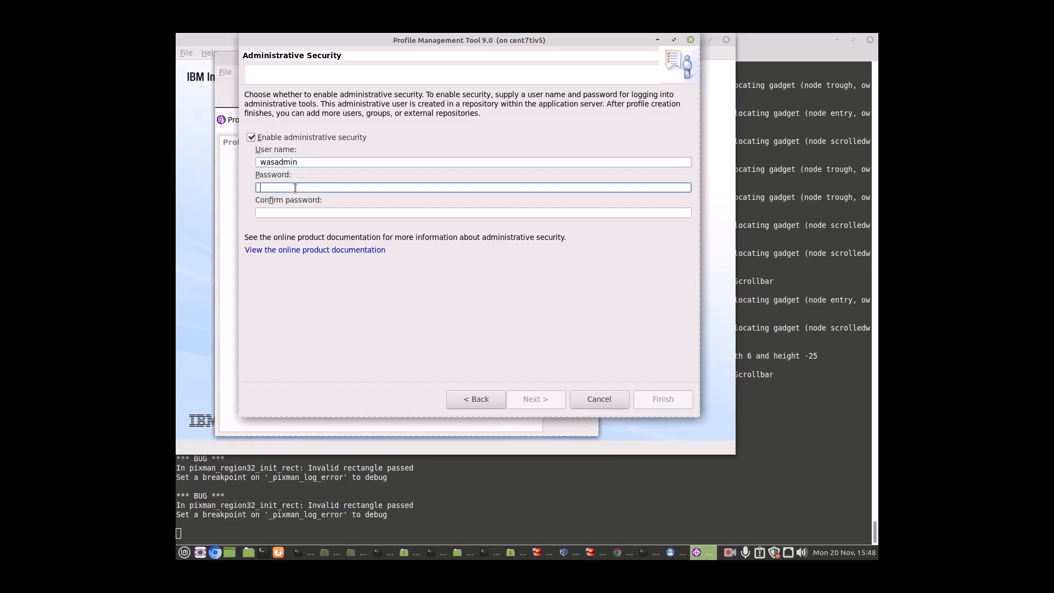
{"action": "type", "text": "●●"}
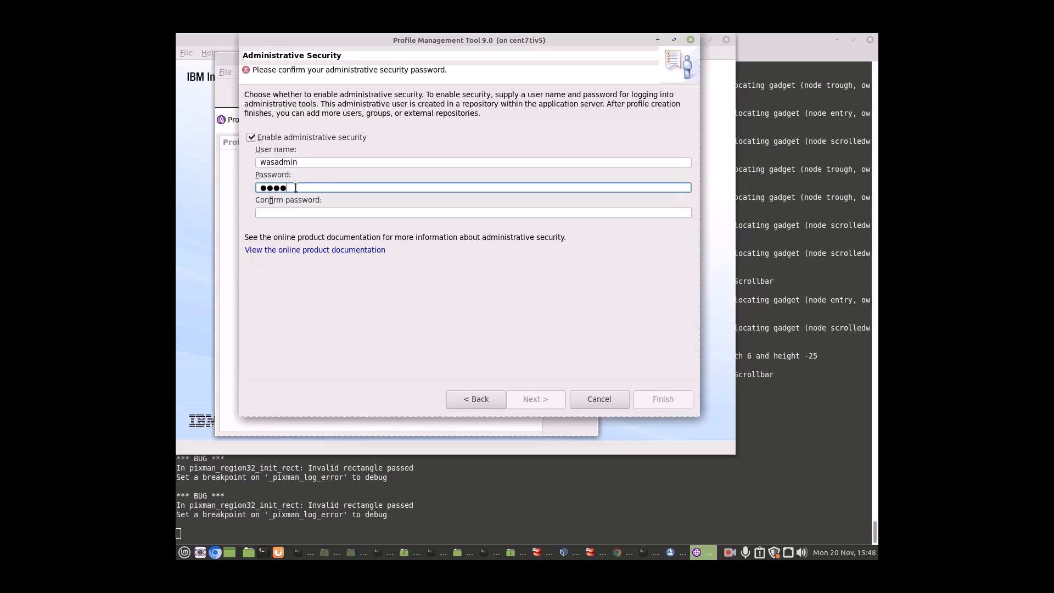
{"action": "type", "text": "●●●●●●"}
{"action": "left_click", "coordinate": [295, 213]}
{"action": "type", "text": "●●●●"}
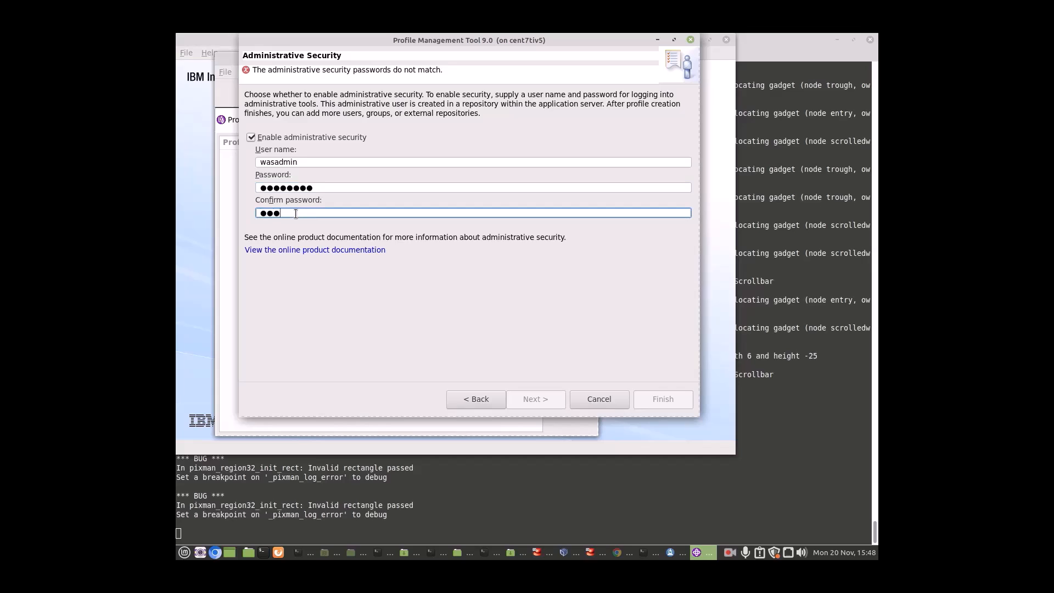
{"action": "type", "text": "●●●●"}
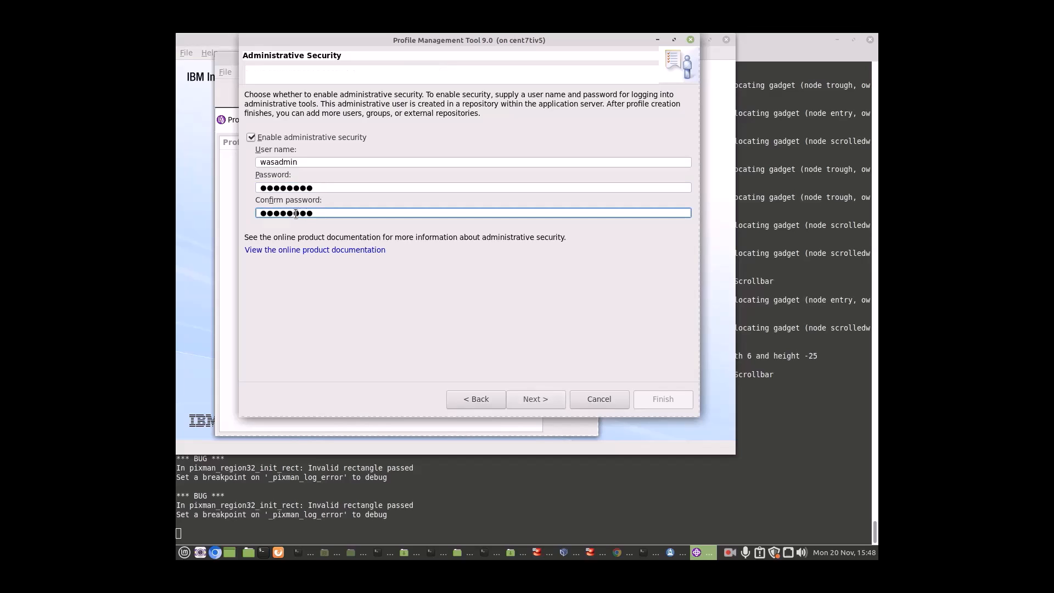
Review the summary, create the AppSrv01 profile, and close the tool to open First steps.
{"action": "left_click", "coordinate": [539, 400]}
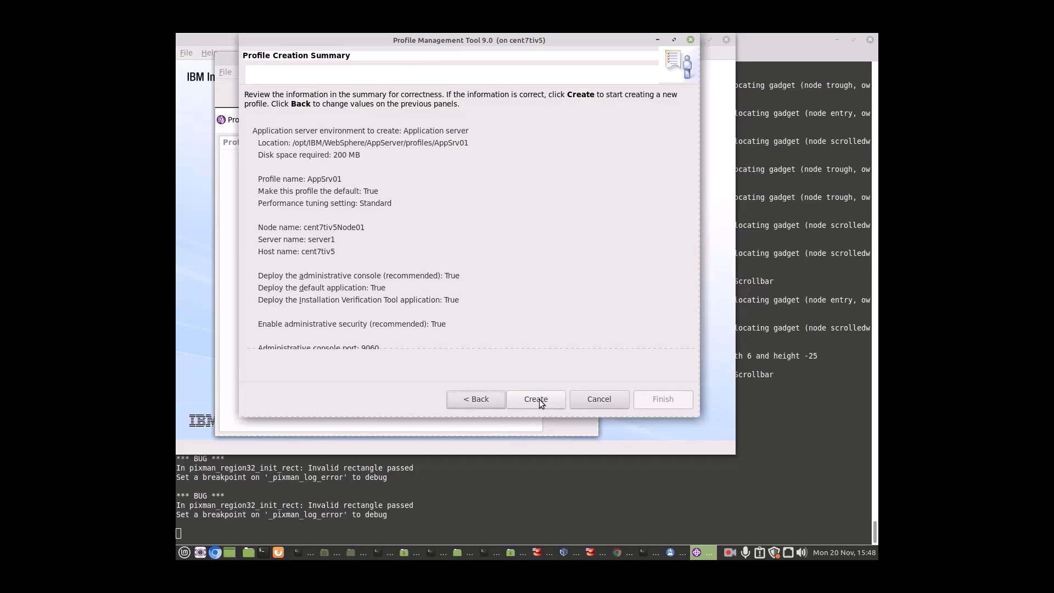
{"action": "scroll", "coordinate": [442, 280], "scroll_direction": "down", "scroll_amount": 2}
{"action": "scroll", "coordinate": [444, 282], "scroll_direction": "down", "scroll_amount": 1}
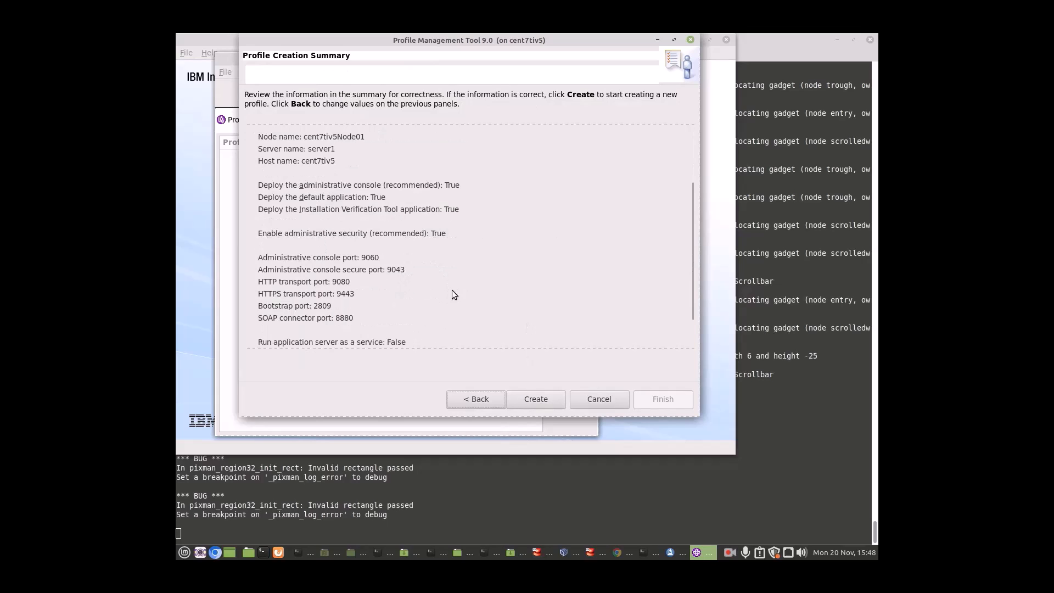
{"action": "scroll", "coordinate": [464, 293], "scroll_direction": "down", "scroll_amount": 1}
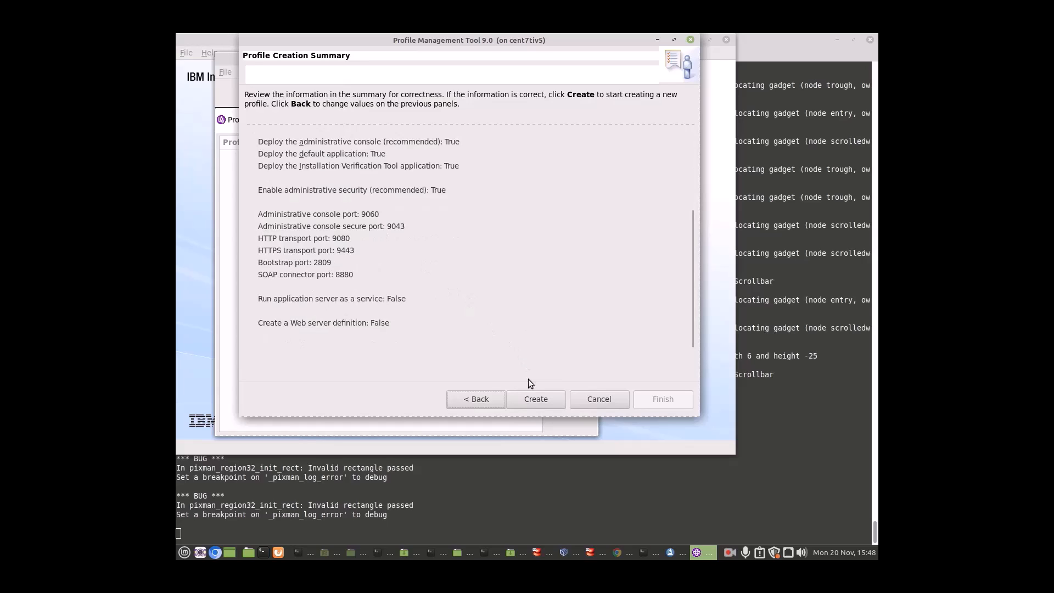
{"action": "left_click", "coordinate": [535, 397]}
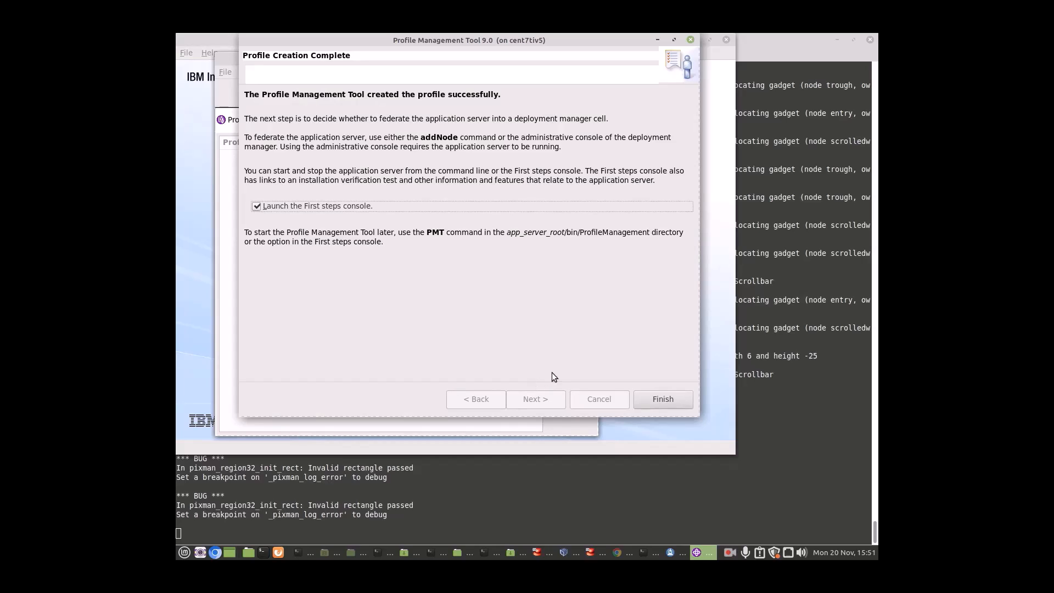
{"action": "left_click", "coordinate": [677, 401]}
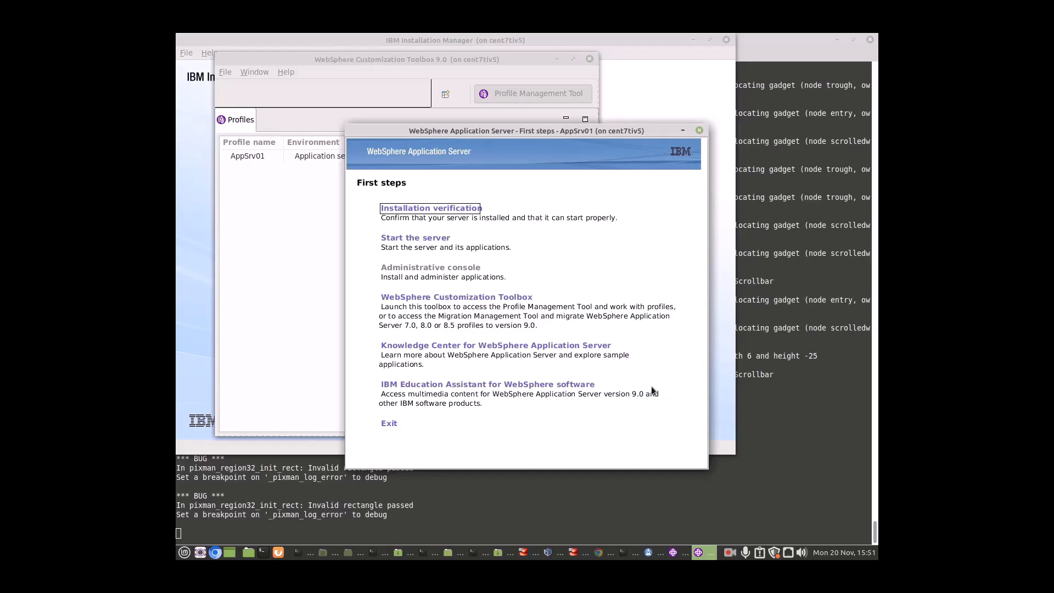
Run the AppSrv01 installation verification, review its output to the end, then close it.
{"action": "left_click", "coordinate": [449, 213]}
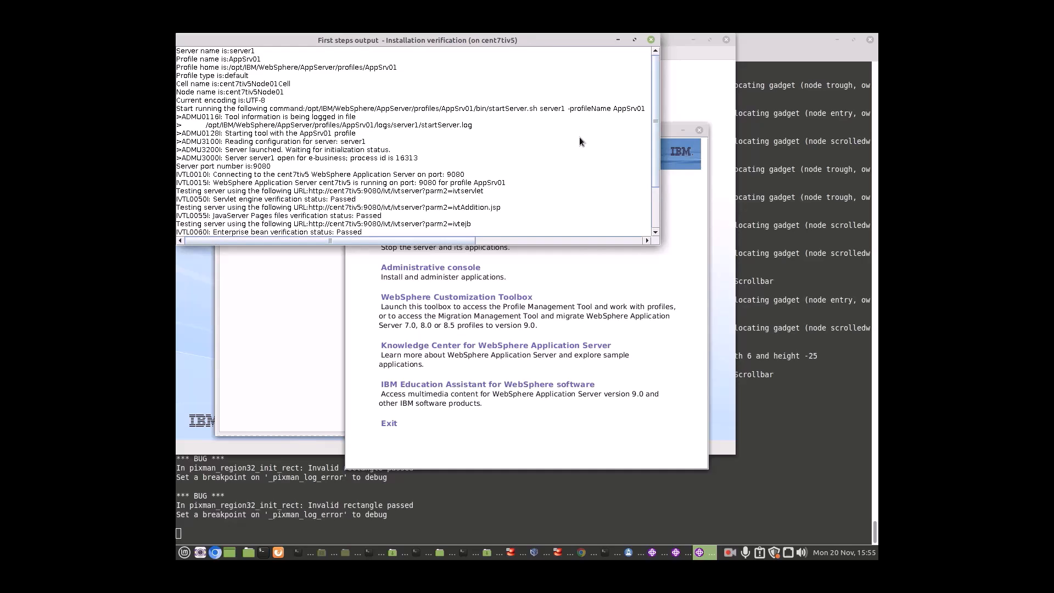
{"action": "left_click_drag", "start_coordinate": [657, 181], "coordinate": [657, 232]}
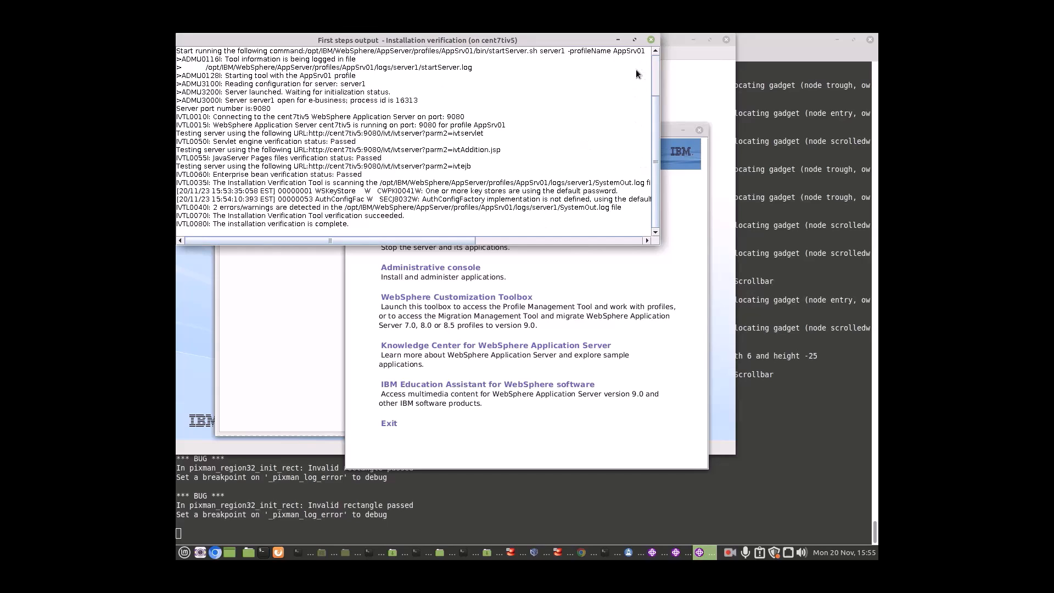
{"action": "left_click", "coordinate": [650, 40]}
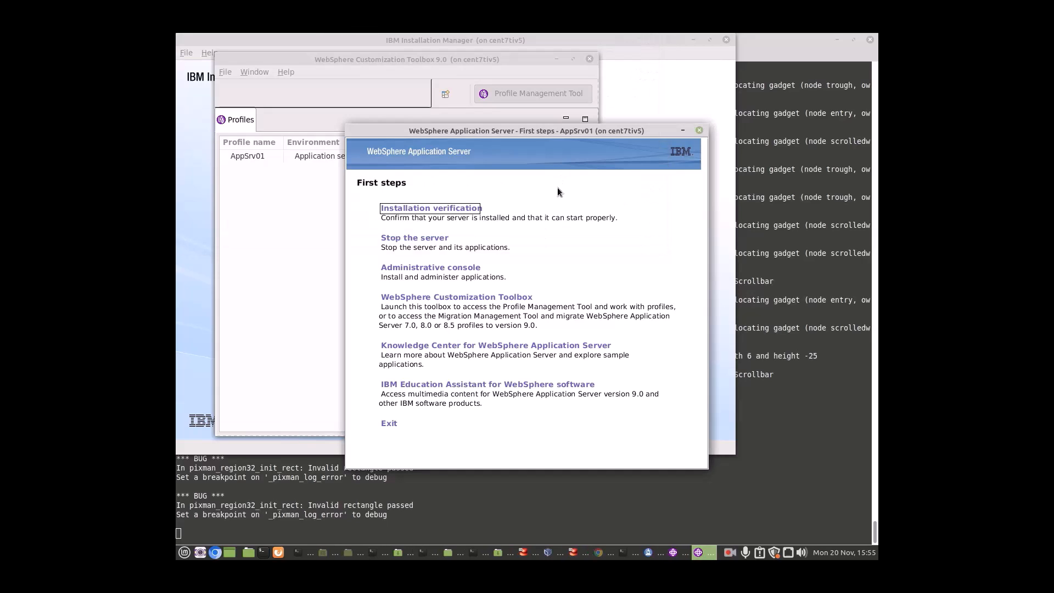
Launch the admin console, accept the localhost:9043 certificate risk, and close the Privacy Notice tab.
{"action": "left_click", "coordinate": [471, 272]}
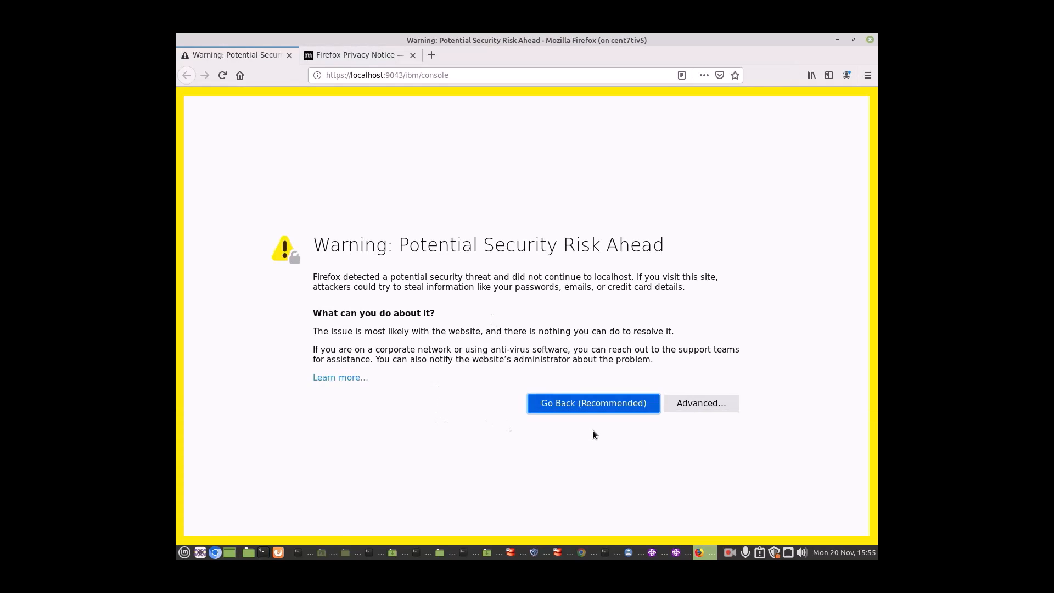
{"action": "left_click", "coordinate": [707, 409]}
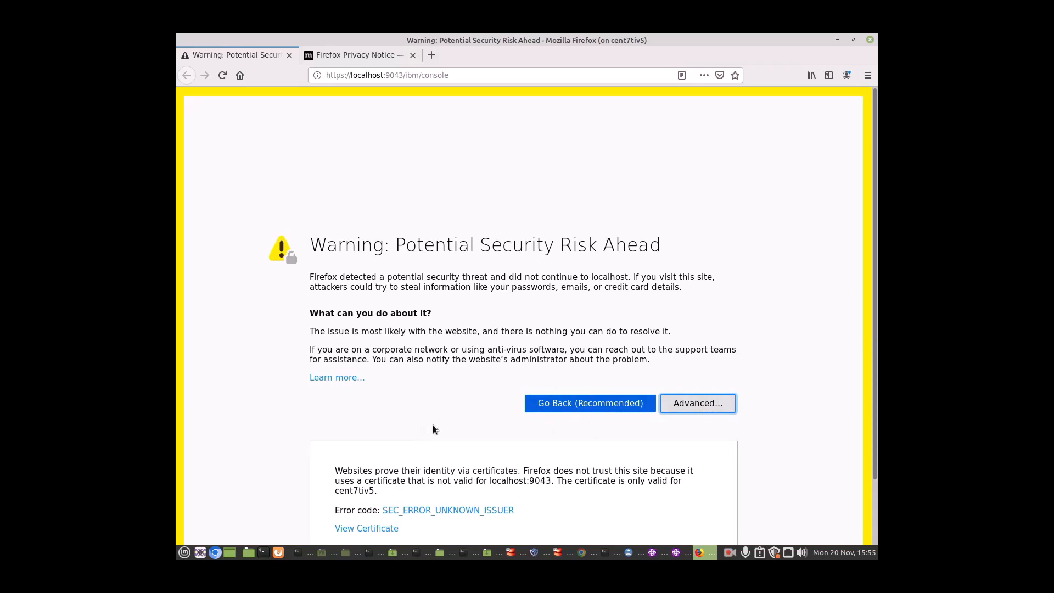
{"action": "left_click", "coordinate": [613, 496]}
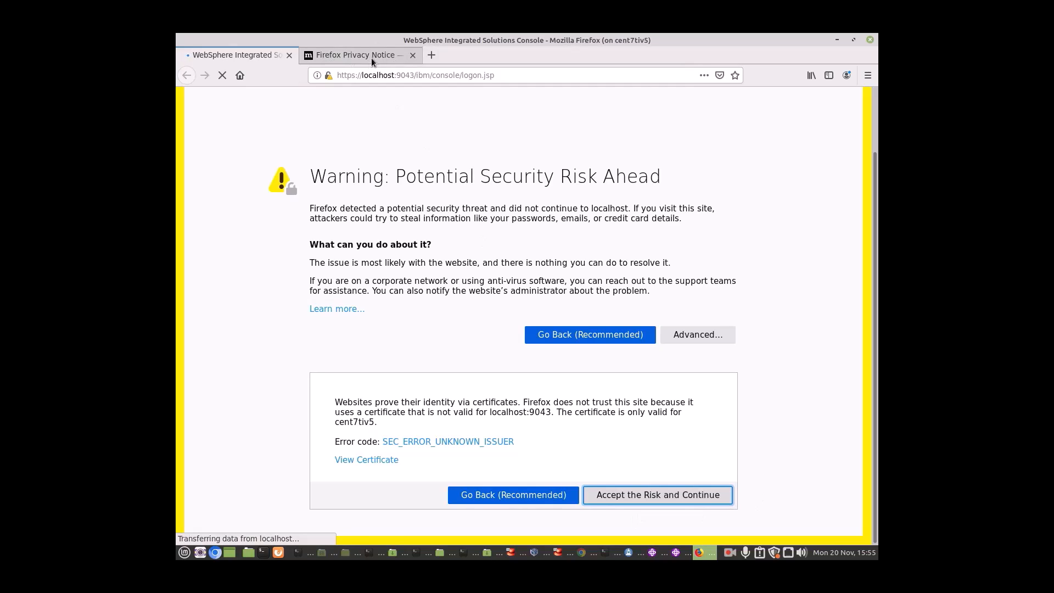
{"action": "left_click", "coordinate": [386, 55]}
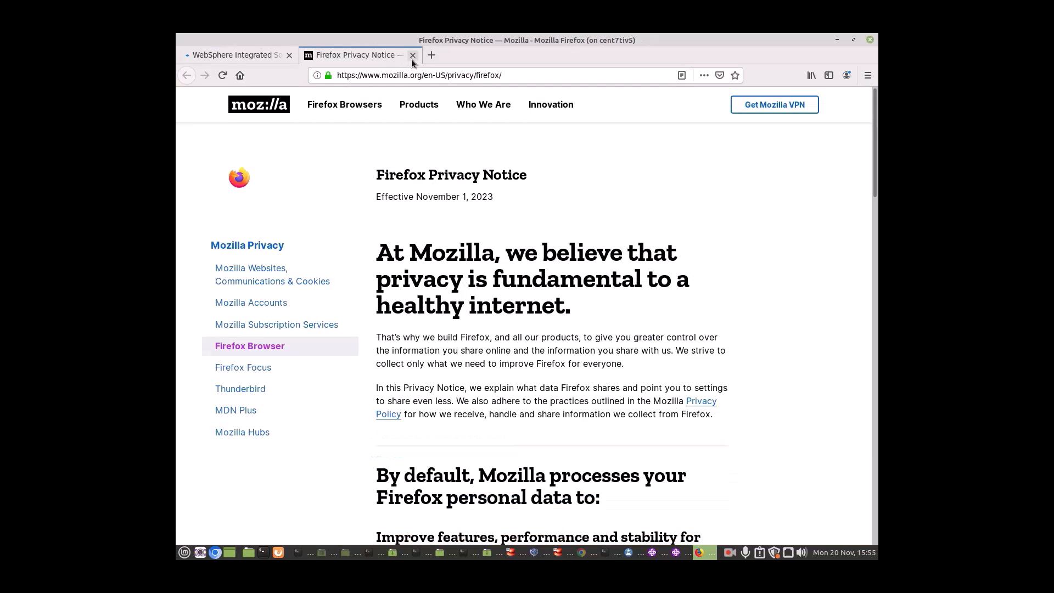
{"action": "left_click", "coordinate": [412, 56]}
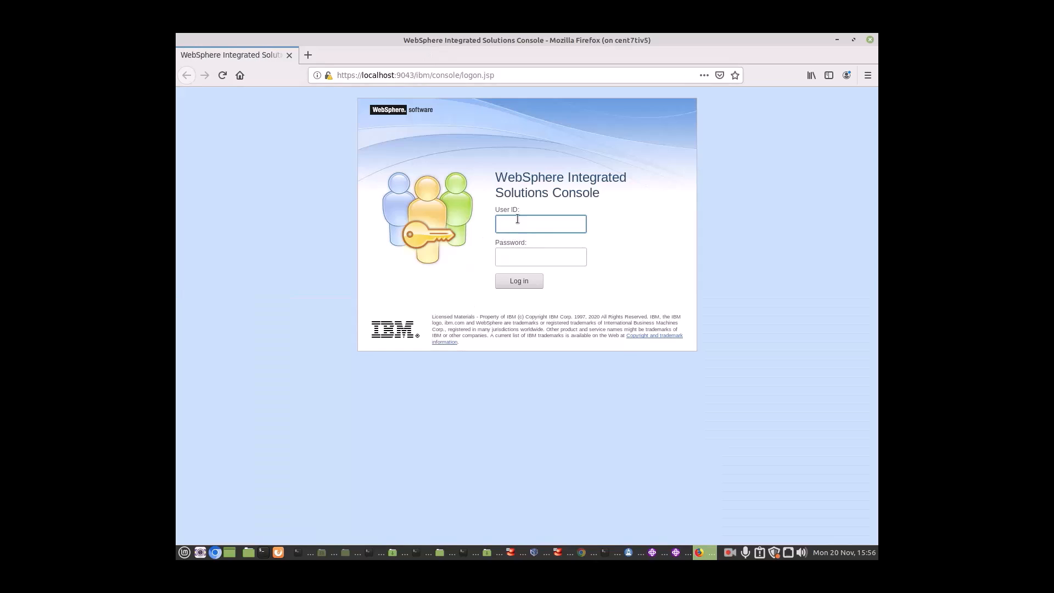
Log in to the Integrated Solutions Console as wasadmin with the admin password.
{"action": "type", "text": "wasadmin"}
{"action": "left_click", "coordinate": [515, 256]}
{"action": "type", "text": "••••••••"}
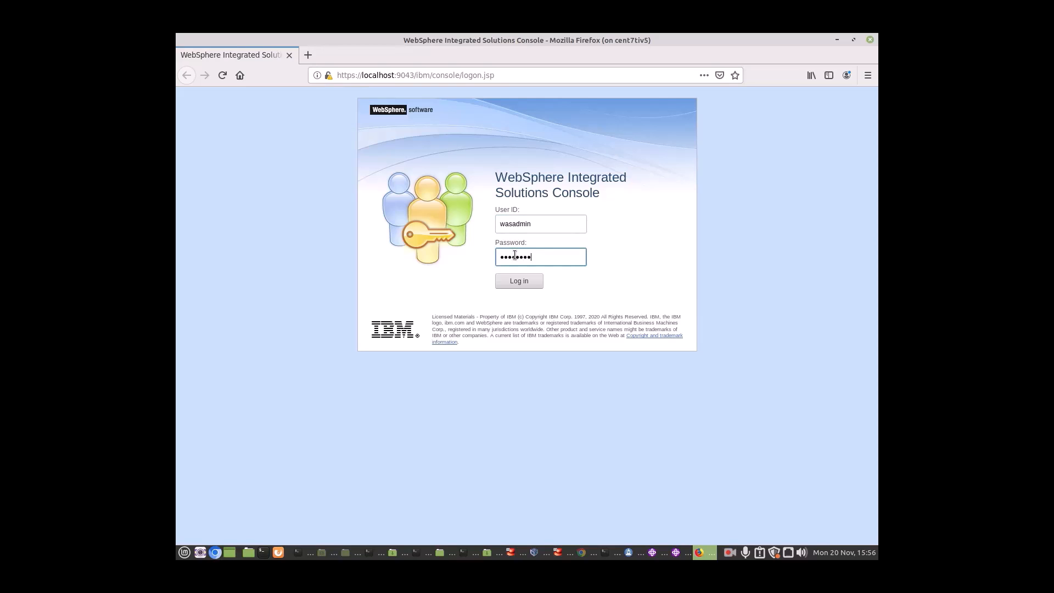
{"action": "left_click", "coordinate": [526, 282]}
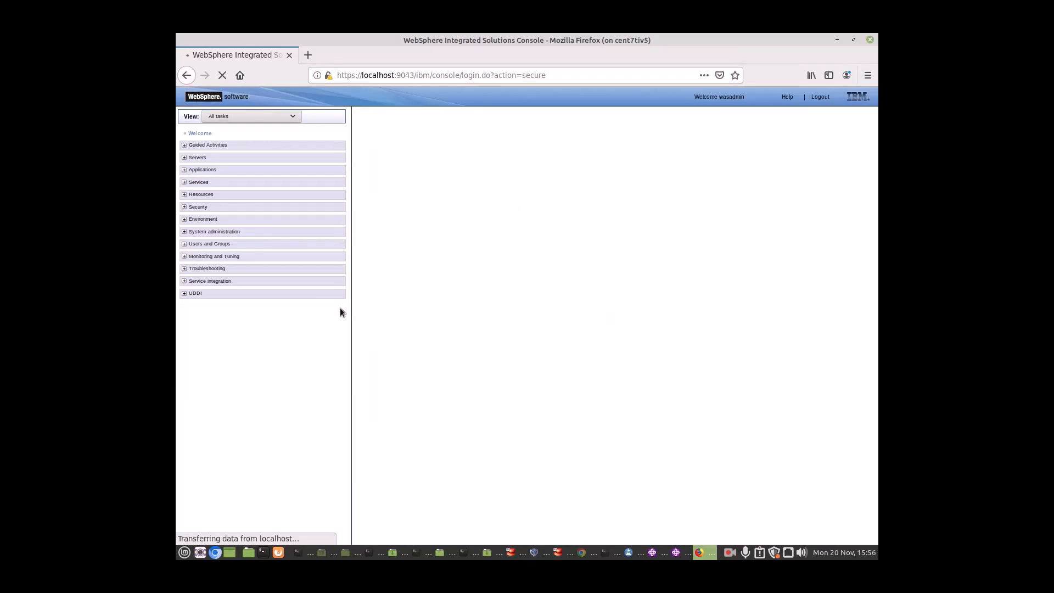
Open Servers > Server Types > WebSphere application servers, then expand System administration and Environment.
{"action": "left_click", "coordinate": [185, 158]}
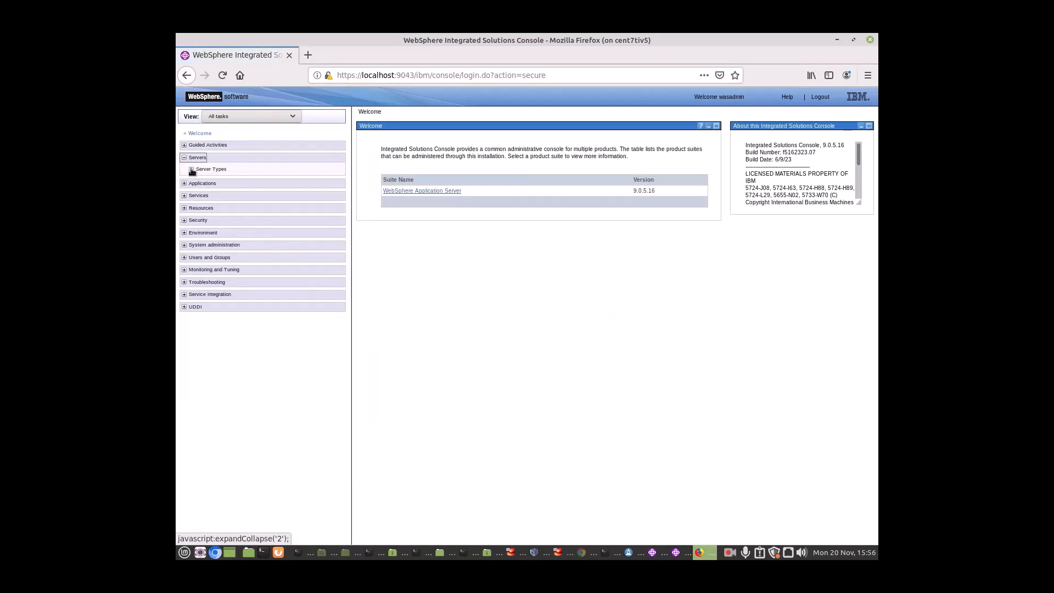
{"action": "left_click", "coordinate": [191, 169]}
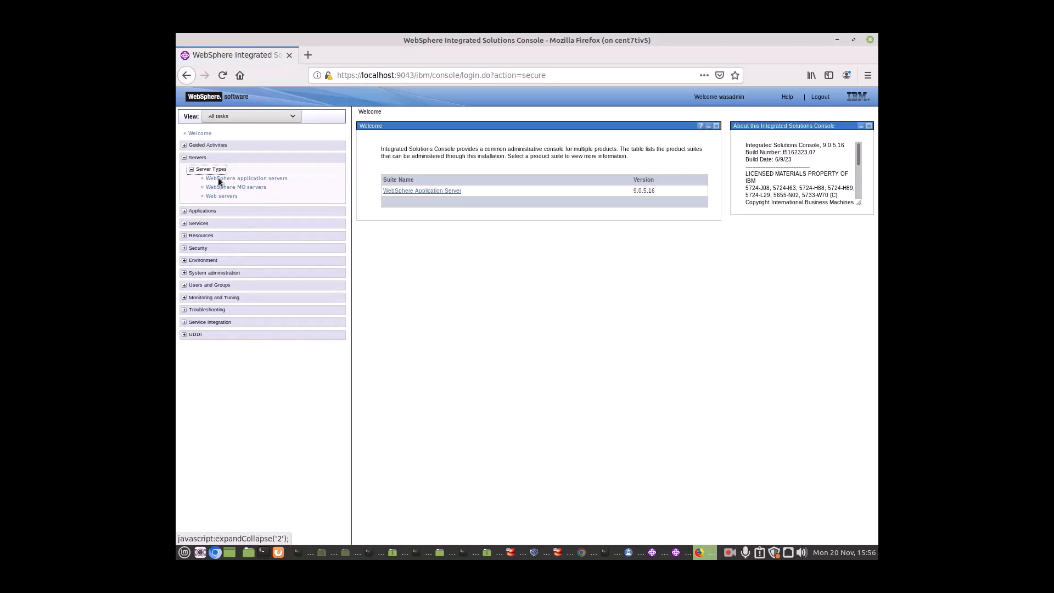
{"action": "left_click", "coordinate": [219, 179]}
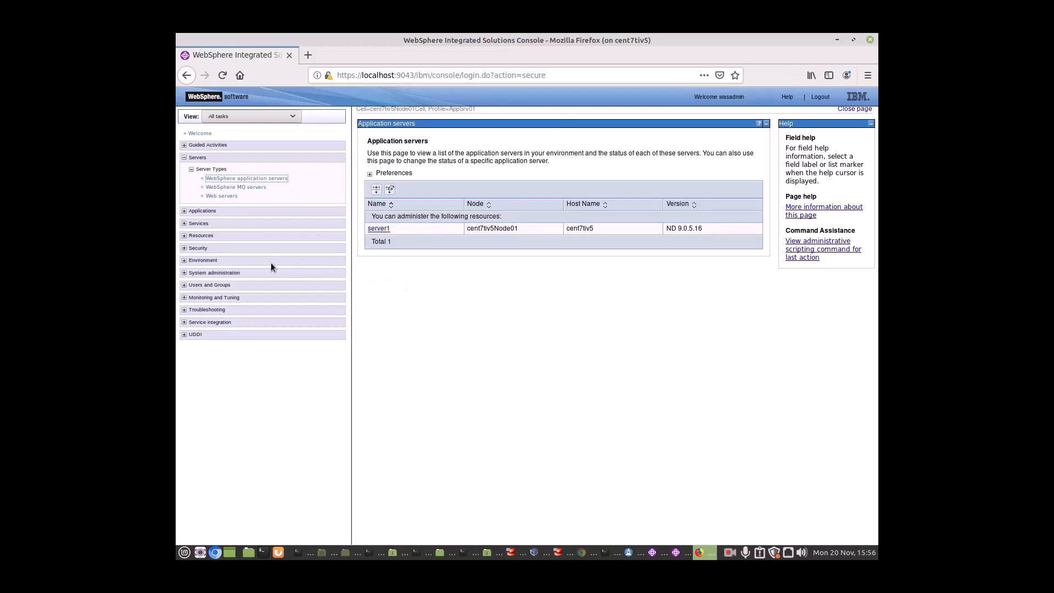
{"action": "left_click", "coordinate": [185, 273]}
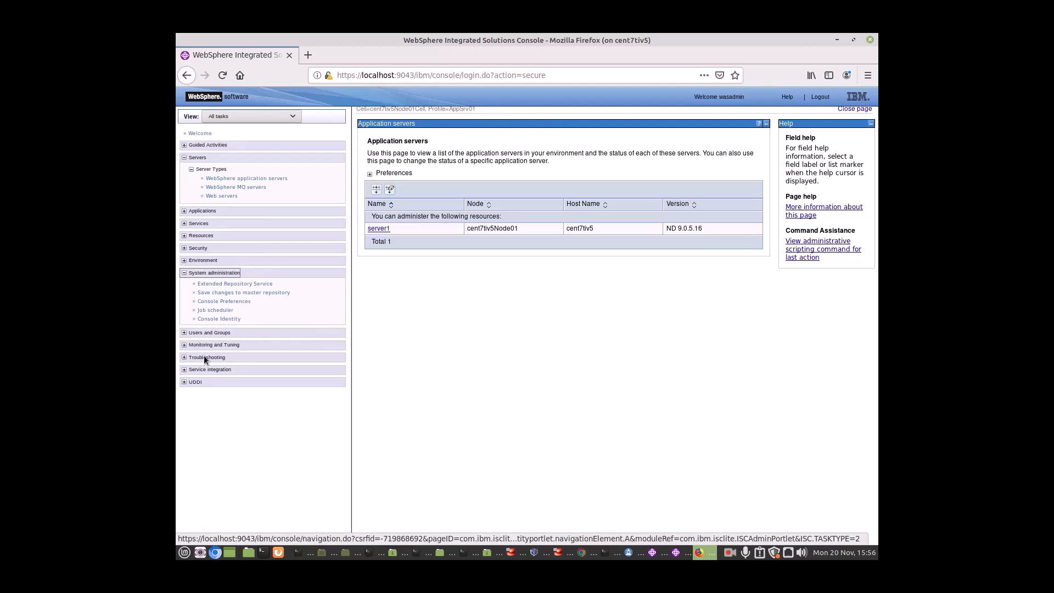
{"action": "left_click", "coordinate": [184, 261]}
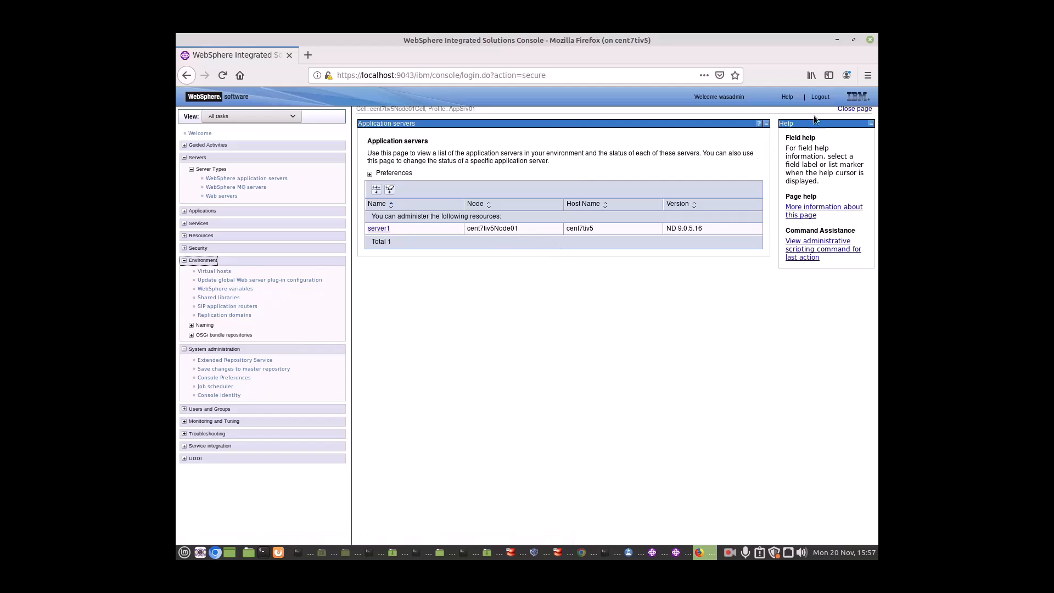
Log out, close Firefox, exit First steps, close the Toolbox, and exit Installation Manager via File.
{"action": "left_click", "coordinate": [819, 97]}
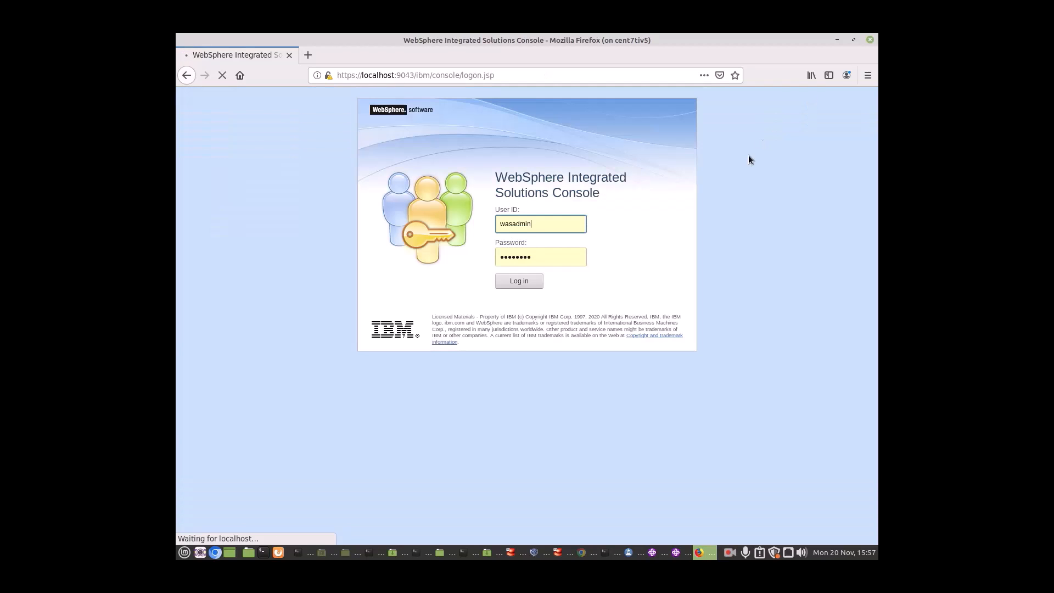
{"action": "left_click", "coordinate": [869, 41]}
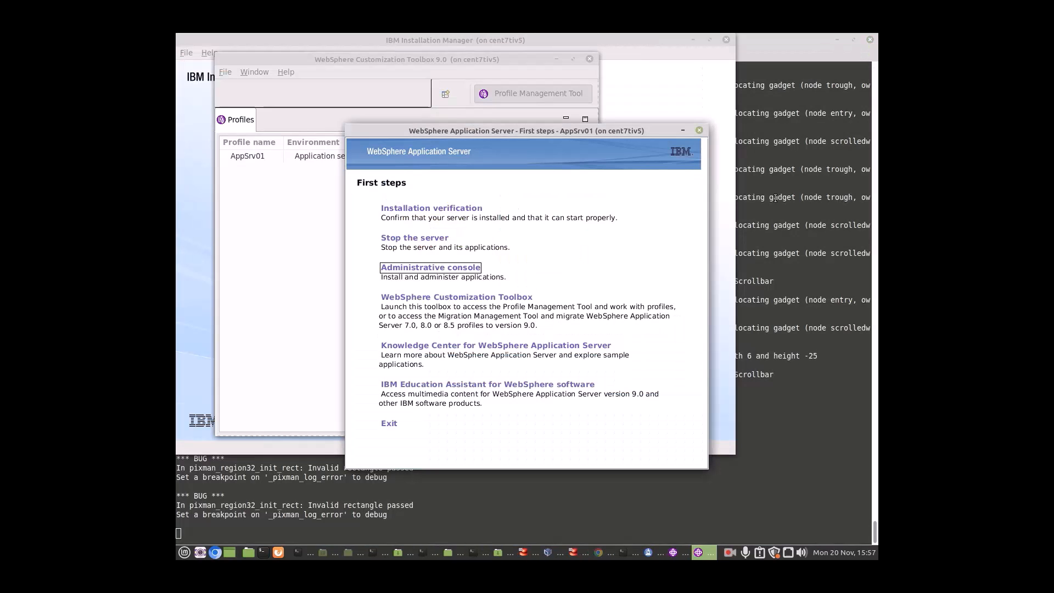
{"action": "left_click", "coordinate": [389, 423]}
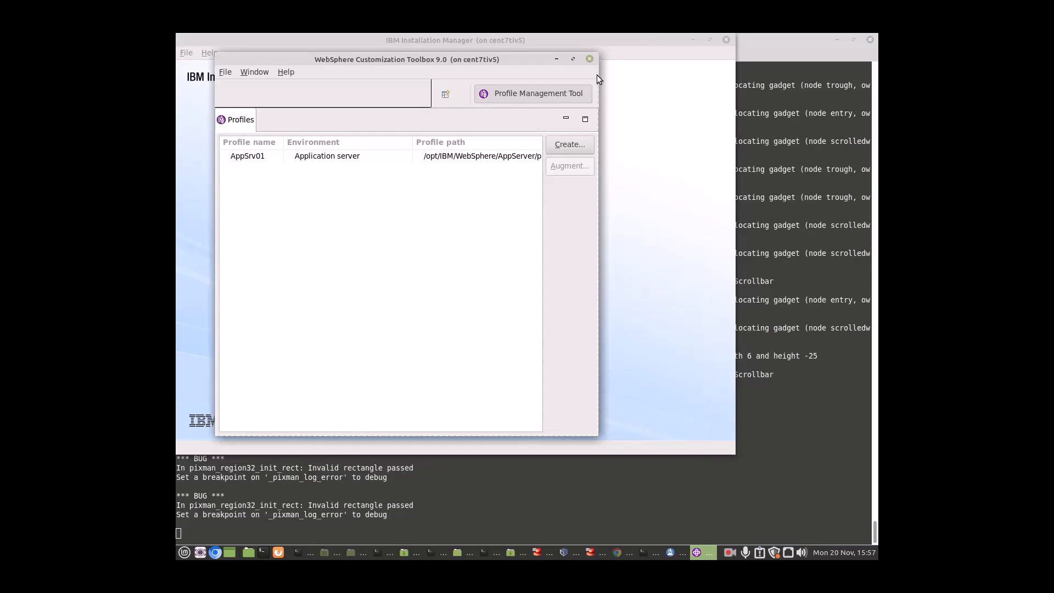
{"action": "left_click", "coordinate": [591, 59]}
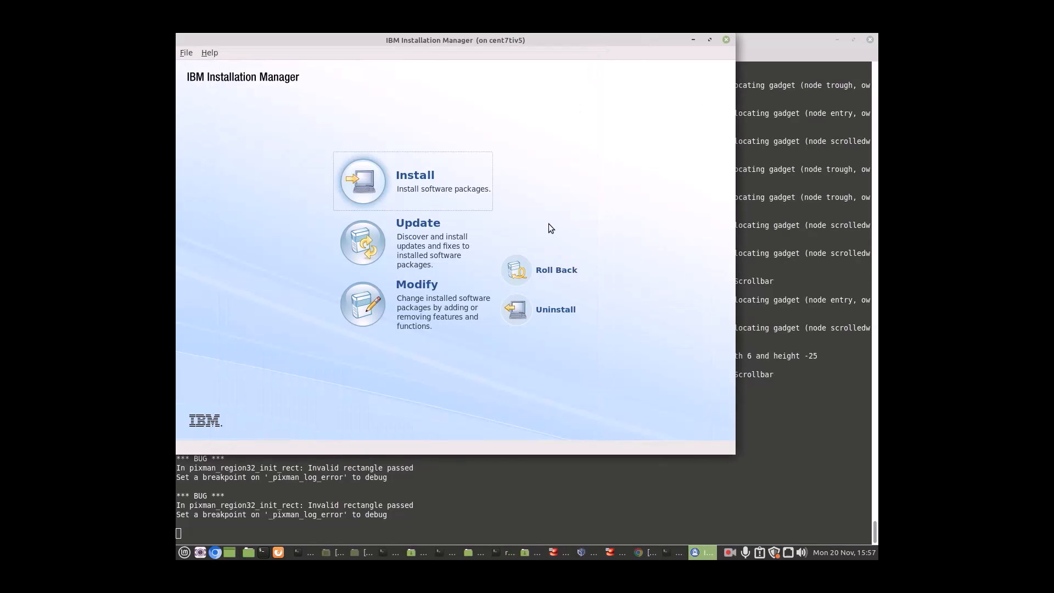
{"action": "left_click", "coordinate": [184, 53]}
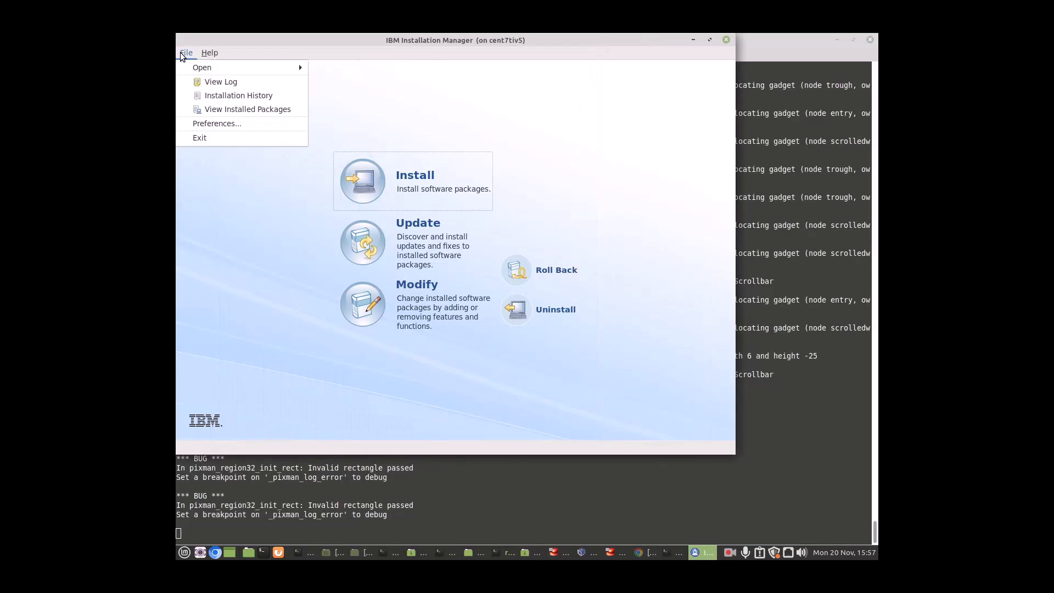
{"action": "left_click", "coordinate": [208, 140]}
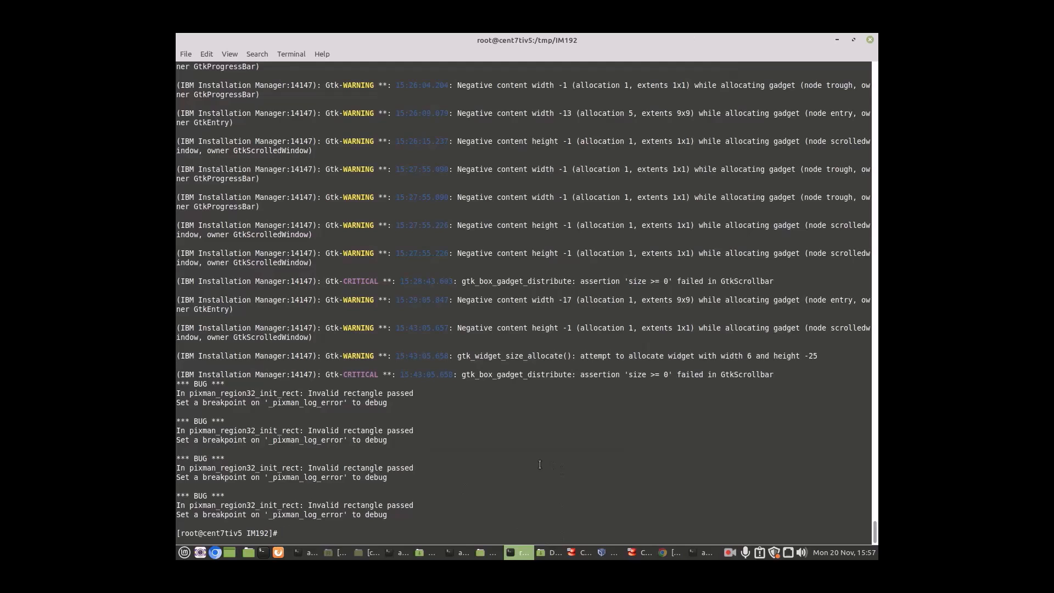
Run 'ps -ef | grep java' in Terminal to show the AppSrv01 server1 Java process.
{"action": "key", "text": "Return"}
{"action": "key", "text": "Return"}
{"action": "key", "text": "Return"}
{"action": "key", "text": "Return"}
{"action": "key", "text": "Return"}
{"action": "type", "text": "p"}
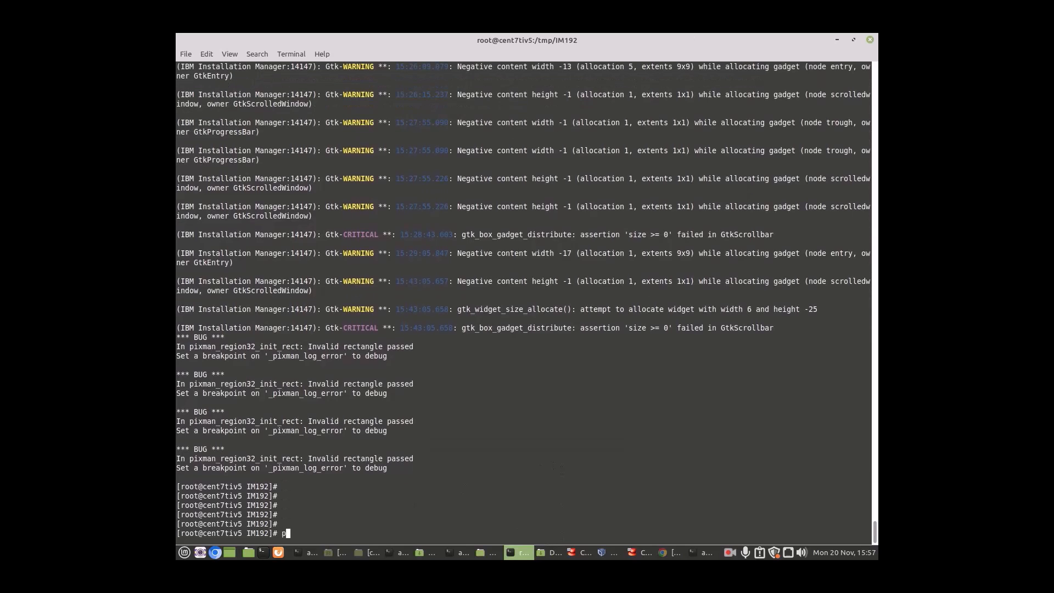
{"action": "type", "text": "s -ef | grep java"}
{"action": "key", "text": "Return"}
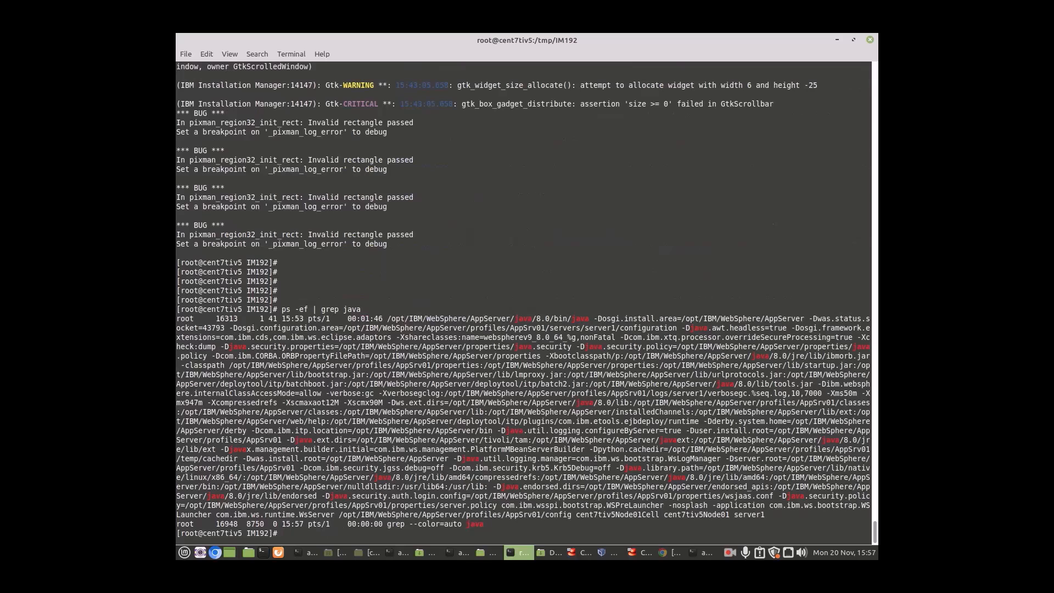
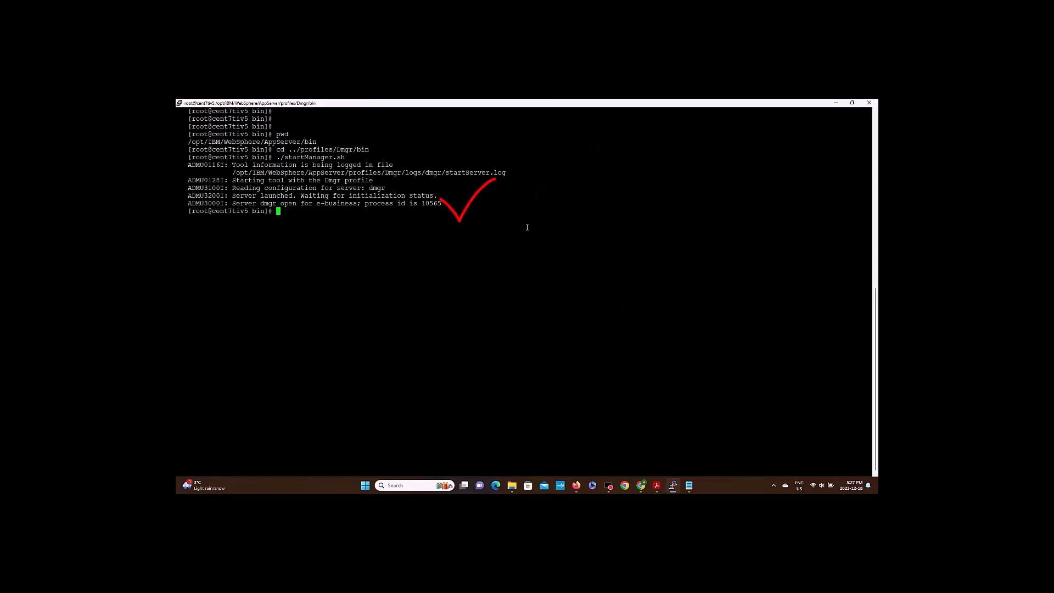
Enter 'ps -ef | grep java' to list the running Java processes.
{"action": "type", "text": "ps -ef | grep java"}
Confirm the cell manager dmgr Java process is listed, then clear the terminal.
{"action": "key", "text": "Return"}
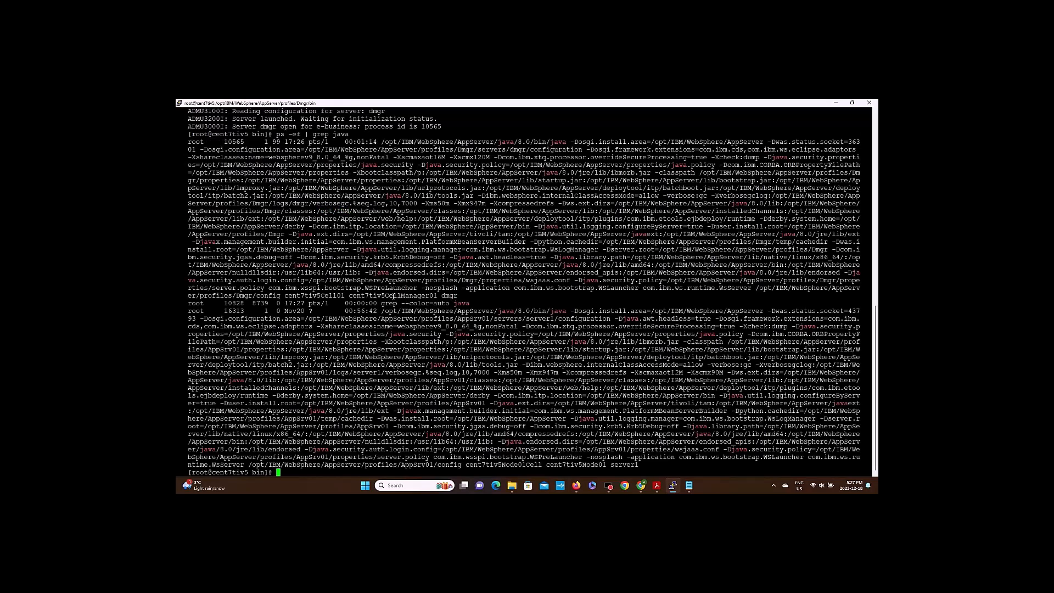
{"action": "left_click_drag", "start_coordinate": [349, 296], "coordinate": [457, 296]}
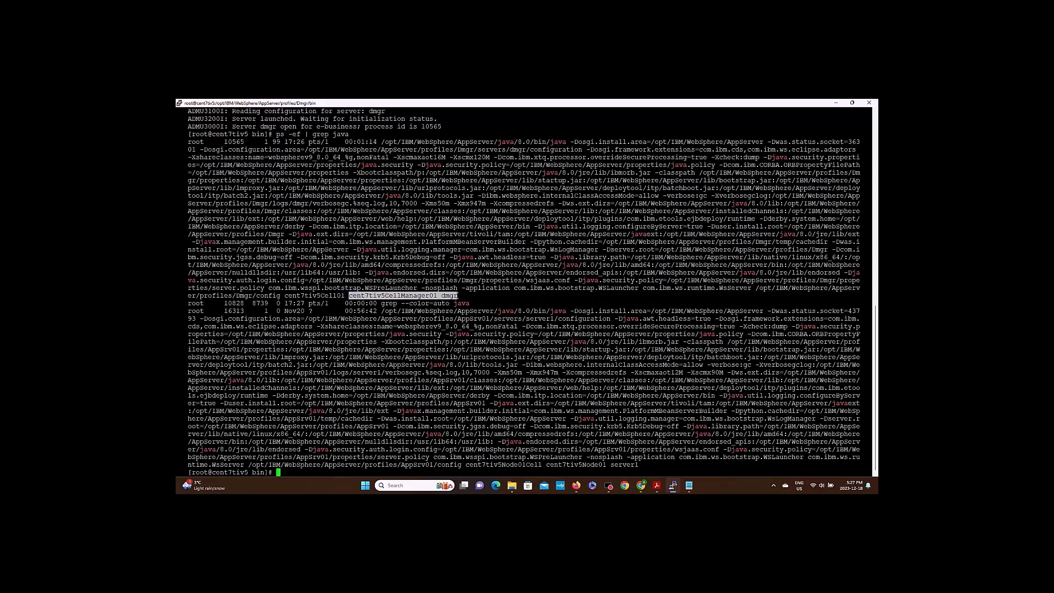
{"action": "left_click", "coordinate": [490, 300]}
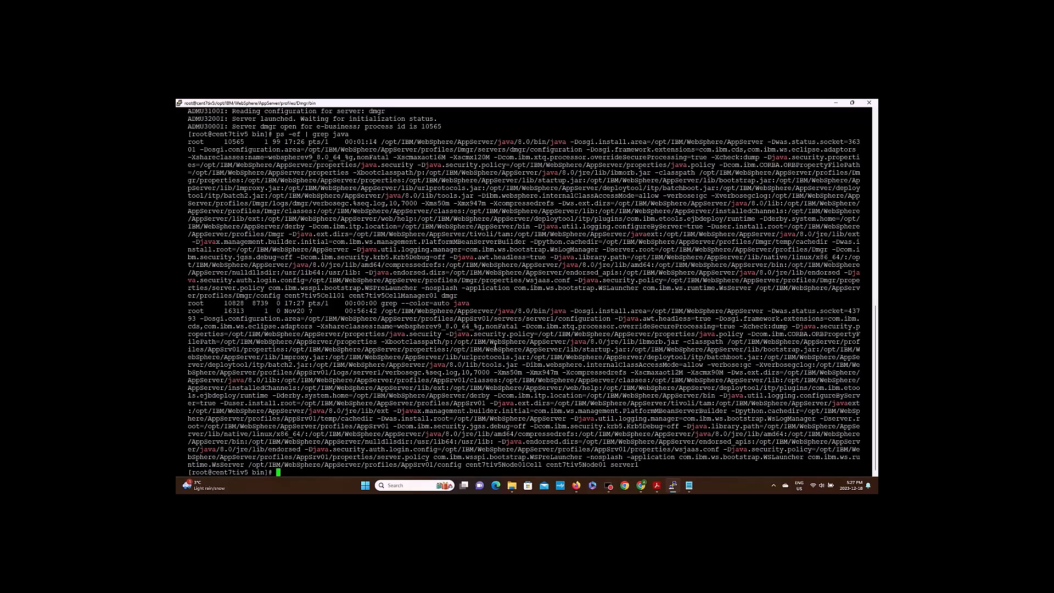
{"action": "type", "text": "clear"}
{"action": "key", "text": "Return"}
{"action": "key", "text": "Return"}
{"action": "key", "text": "Return"}
{"action": "key", "text": "Return"}
{"action": "key", "text": "Return"}
{"action": "key", "text": "Return"}
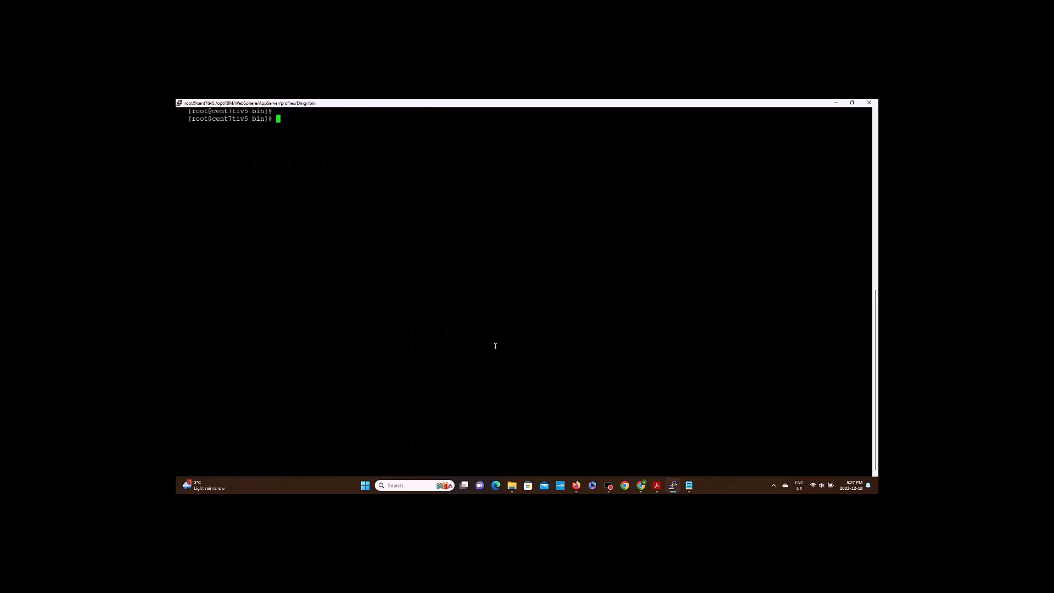
Stop the dmgr with ./stopManager.sh and confirm only server1's Java process remains.
{"action": "type", "text": "./st"}
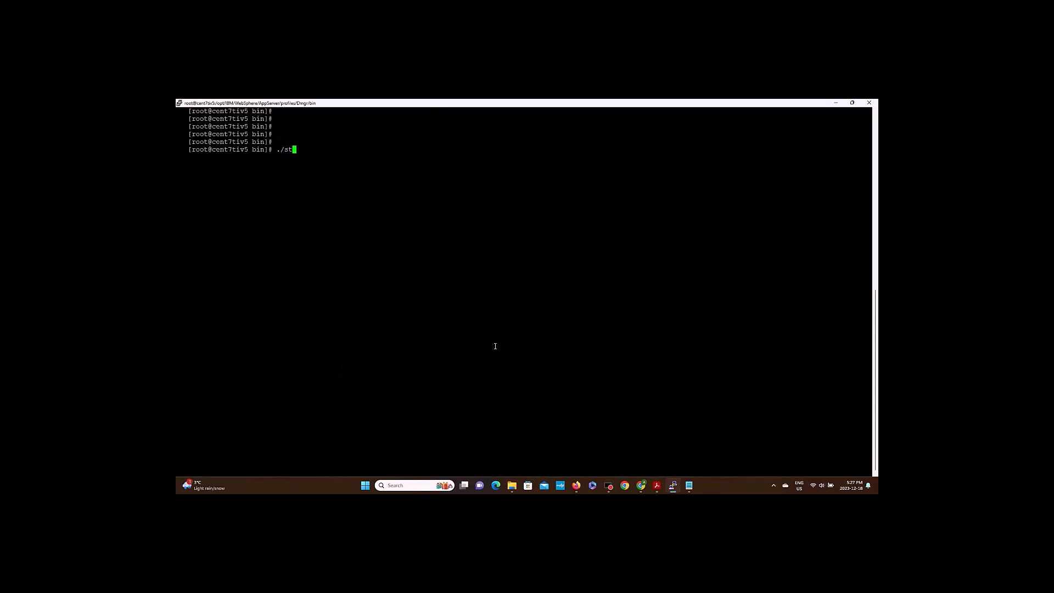
{"action": "type", "text": "opManag"}
{"action": "key", "text": "Tab"}
{"action": "key", "text": "Return"}
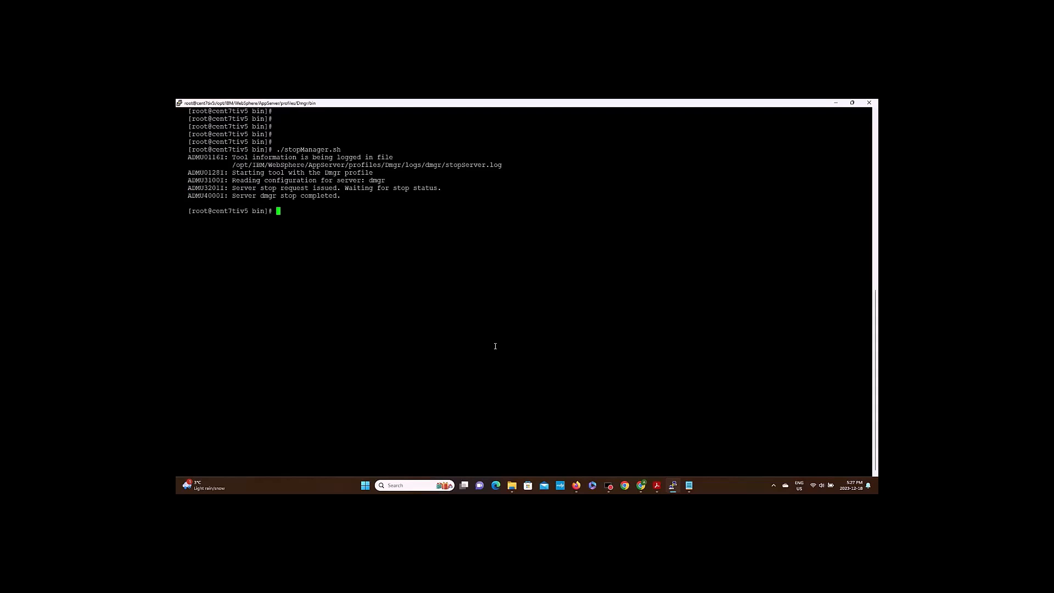
{"action": "type", "text": "ps -ef | grep java"}
{"action": "key", "text": "Return"}
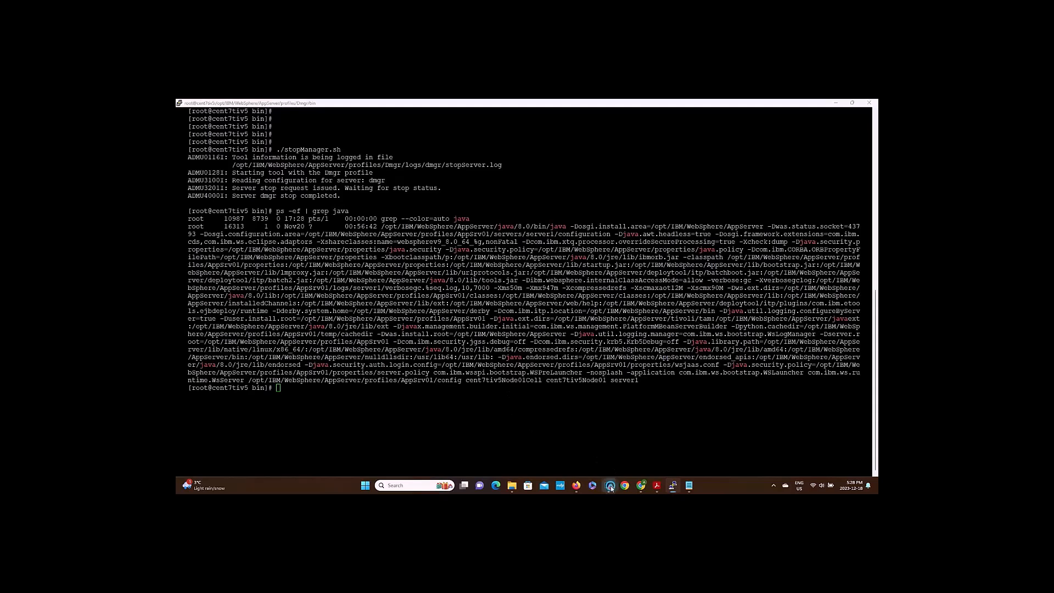
Show logs/AboutThisProfile.txt, restart the dmgr with ./startManager.sh, and confirm process 13259 runs.
{"action": "right_click", "coordinate": [588, 362]}
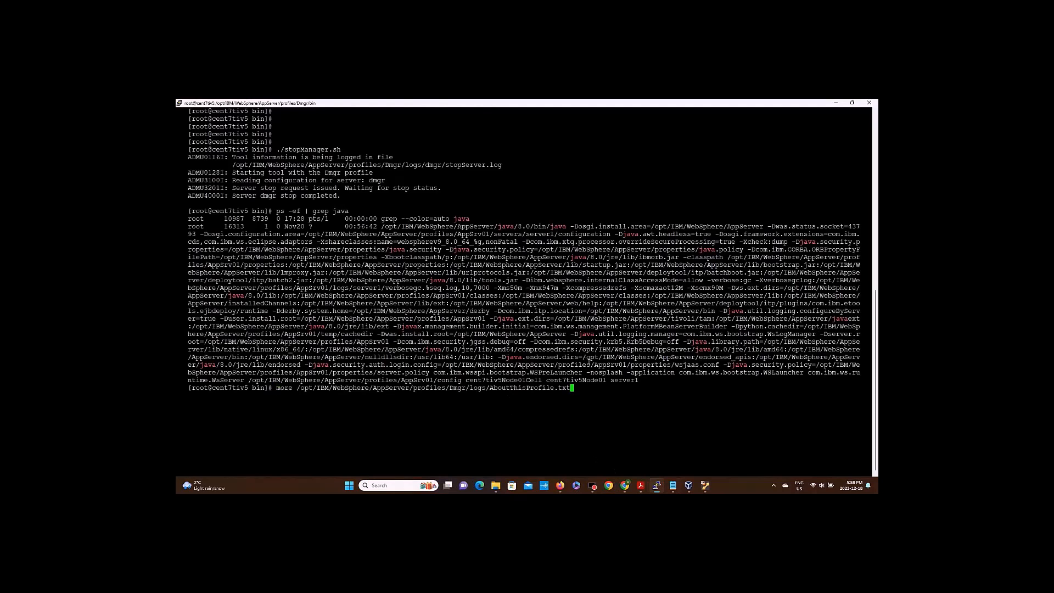
{"action": "key", "text": "Return"}
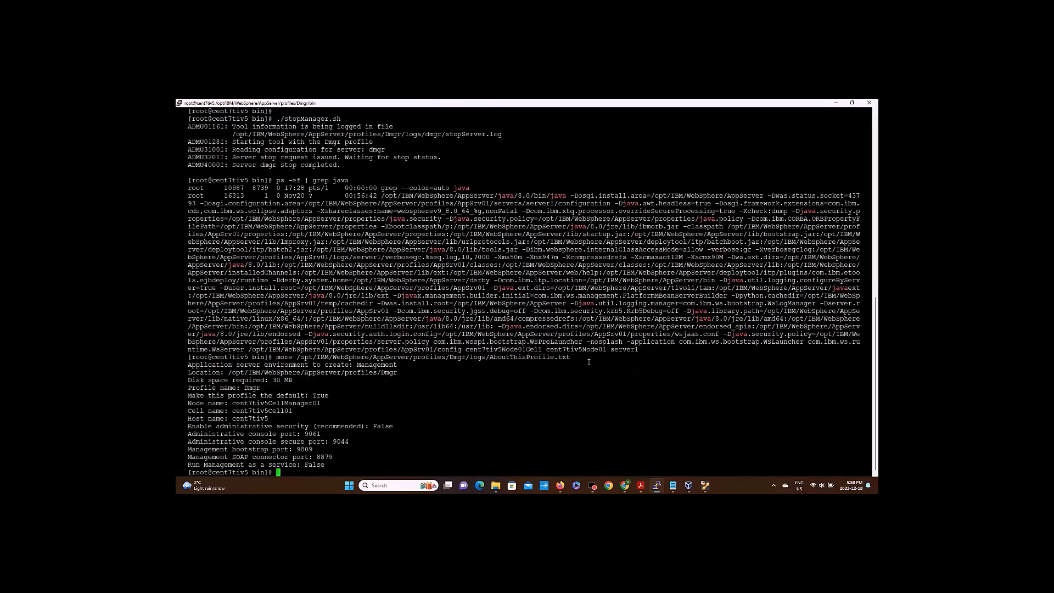
{"action": "right_click", "coordinate": [617, 407]}
{"action": "key", "text": "Return"}
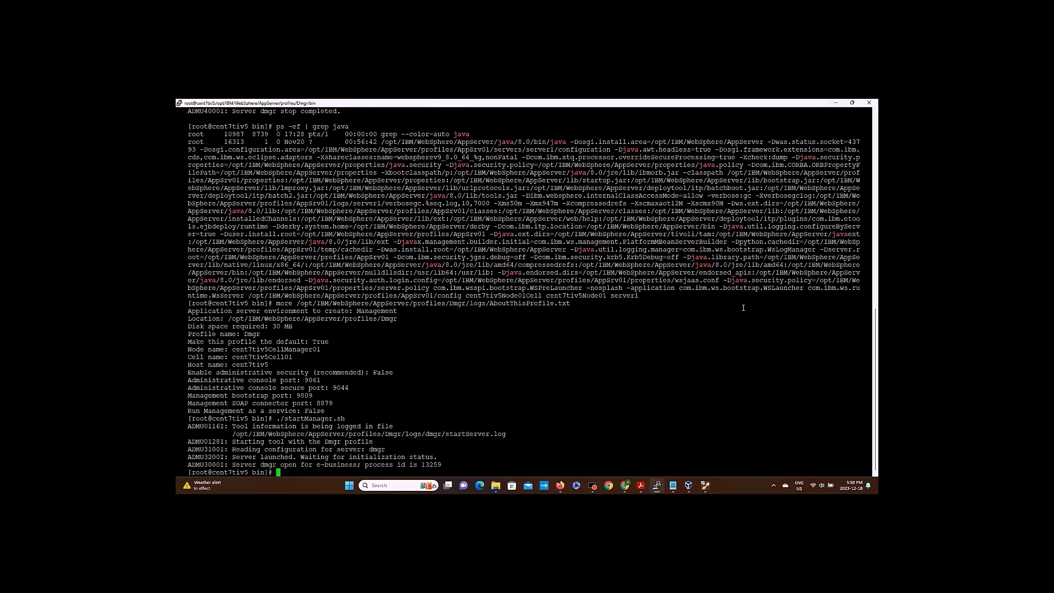
{"action": "type", "text": "ps -ef | grep java"}
{"action": "key", "text": "Return"}
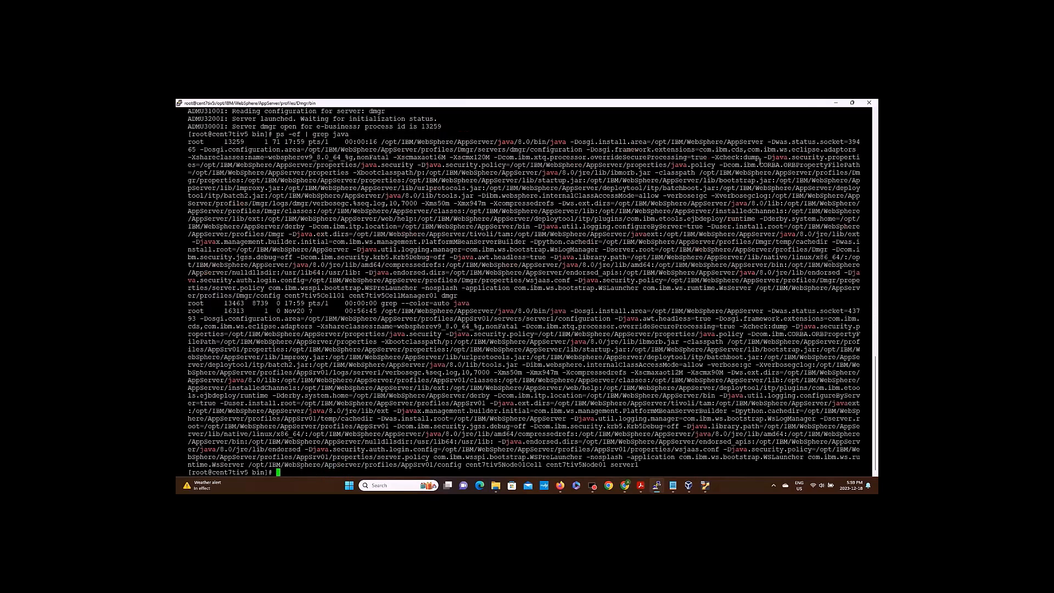
Reload localhost:9061/admin in the VM's Firefox and log in with the admin user ID.
{"action": "left_click", "coordinate": [835, 103]}
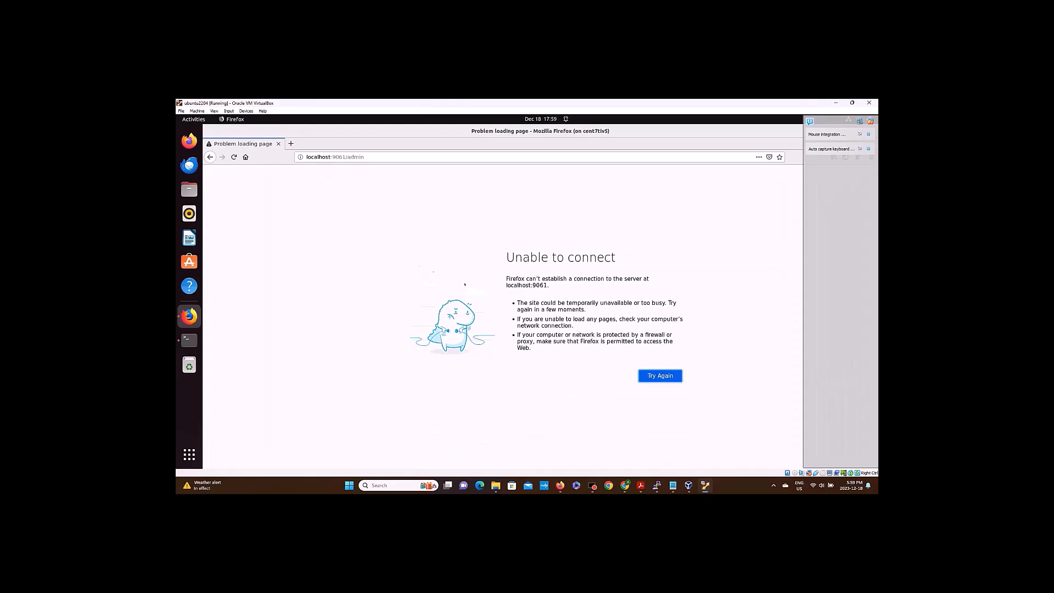
{"action": "left_click", "coordinate": [378, 157]}
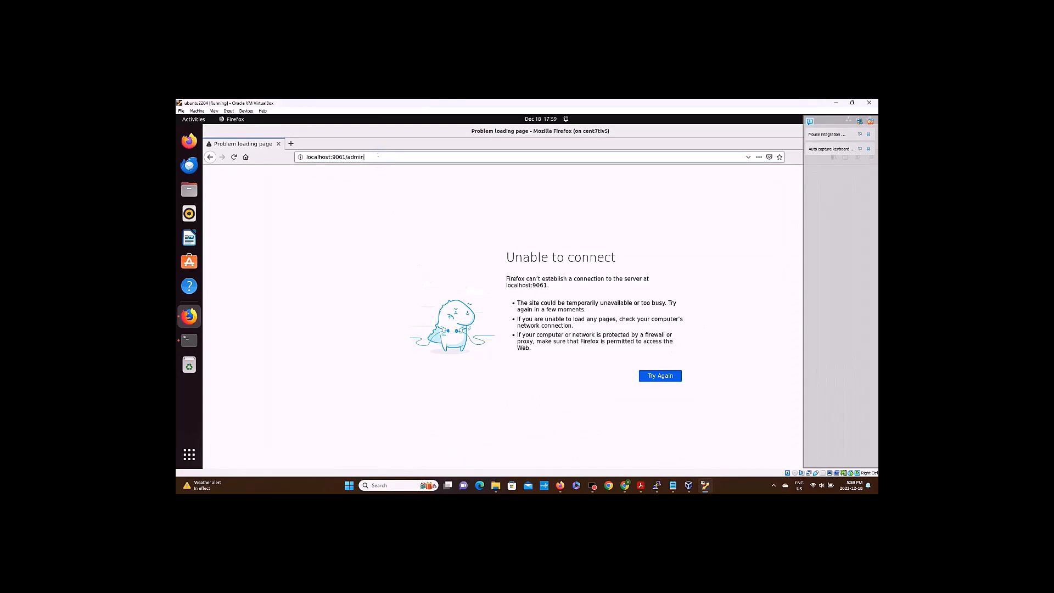
{"action": "key", "text": "Return"}
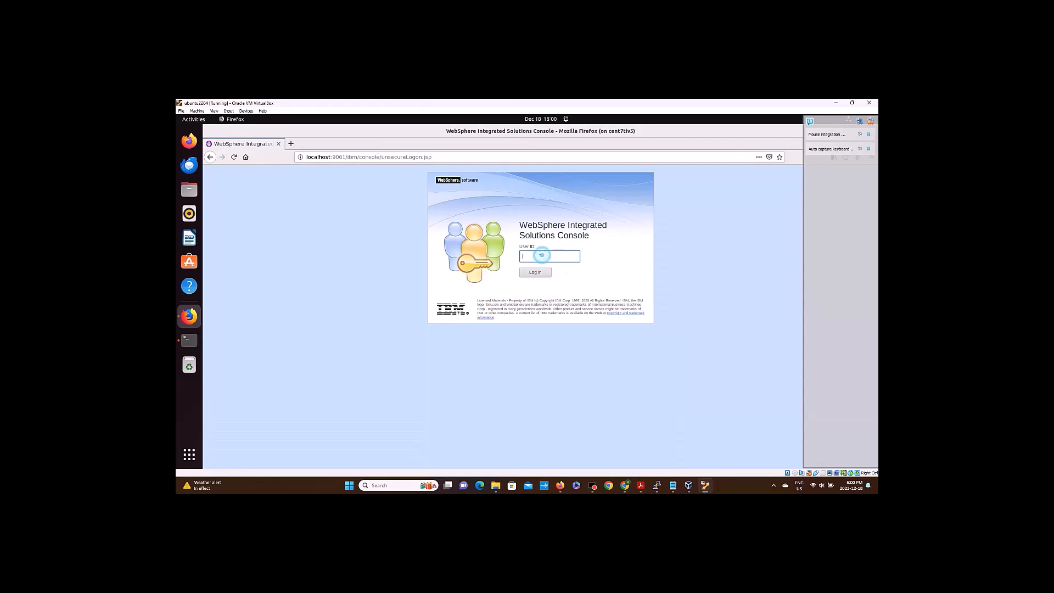
{"action": "type", "text": "sadmin"}
{"action": "left_click", "coordinate": [543, 271]}
{"action": "left_click", "coordinate": [532, 273]}
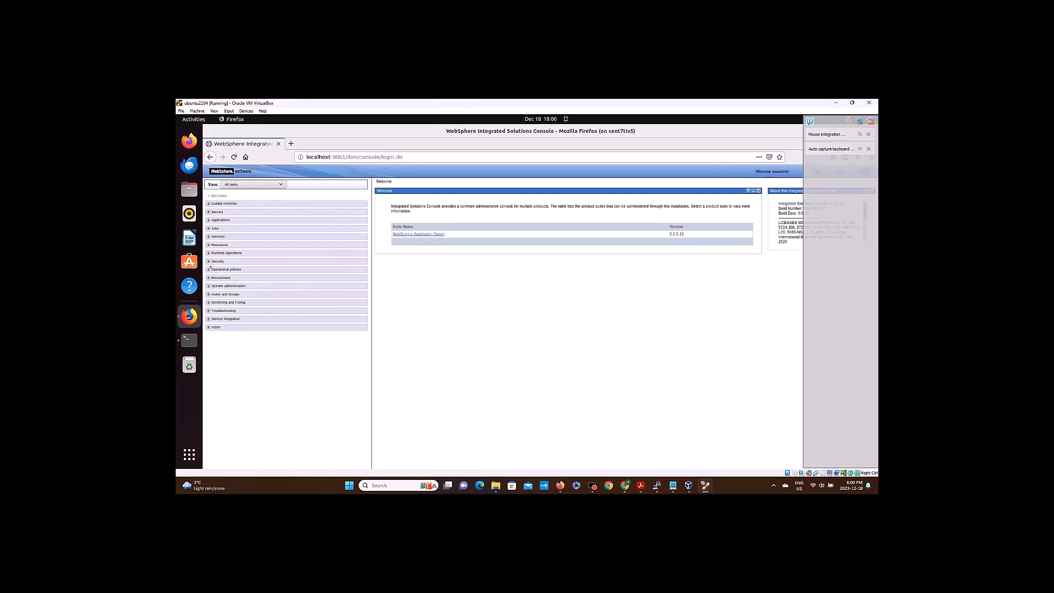
In Security > Global security, keep Local operating system as the realm and open its Configure page.
{"action": "left_click", "coordinate": [207, 261]}
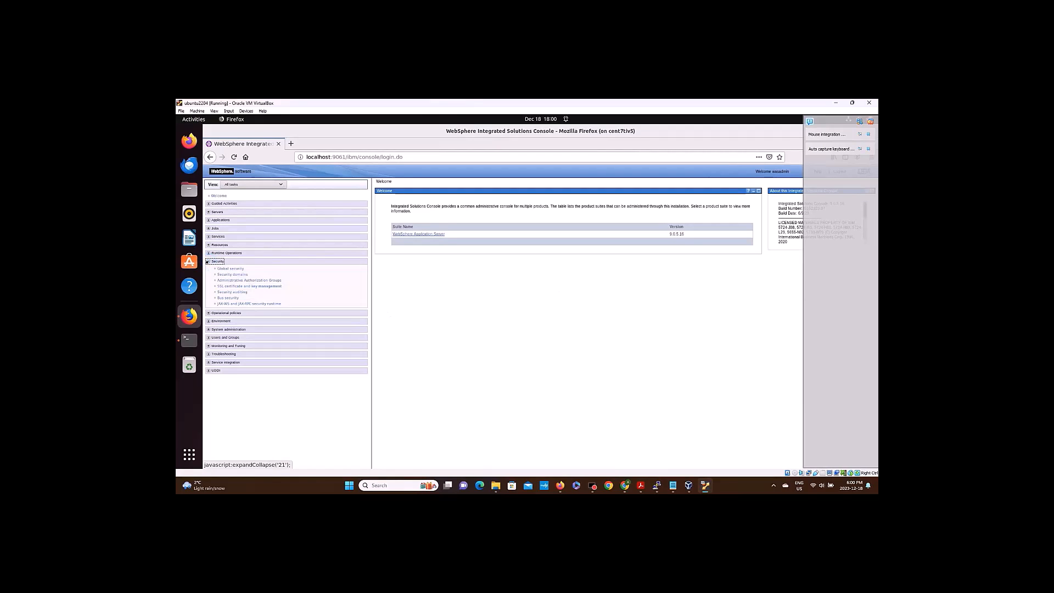
{"action": "left_click", "coordinate": [228, 269]}
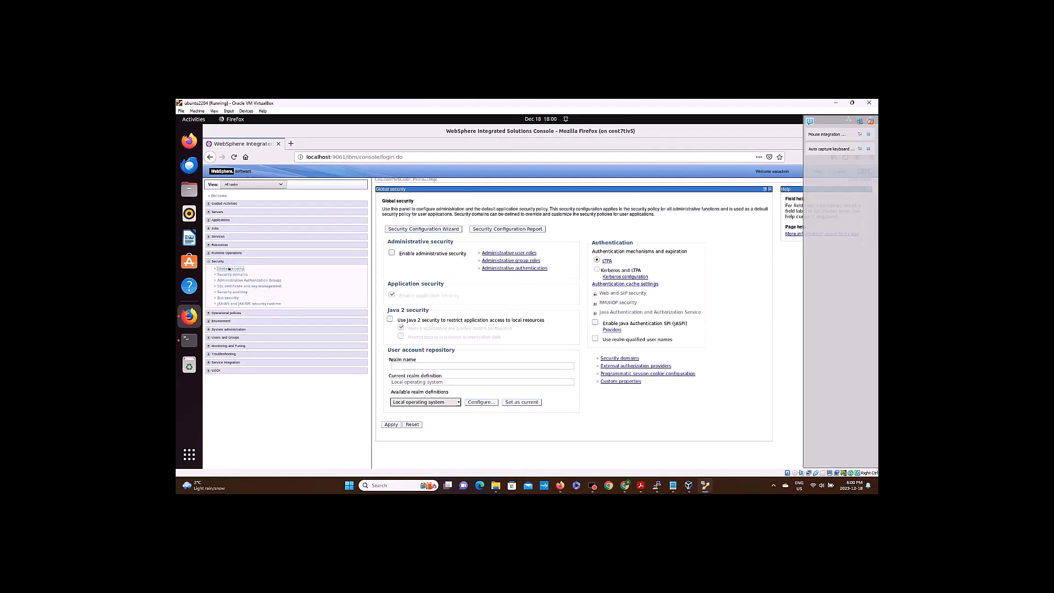
{"action": "left_click", "coordinate": [399, 264]}
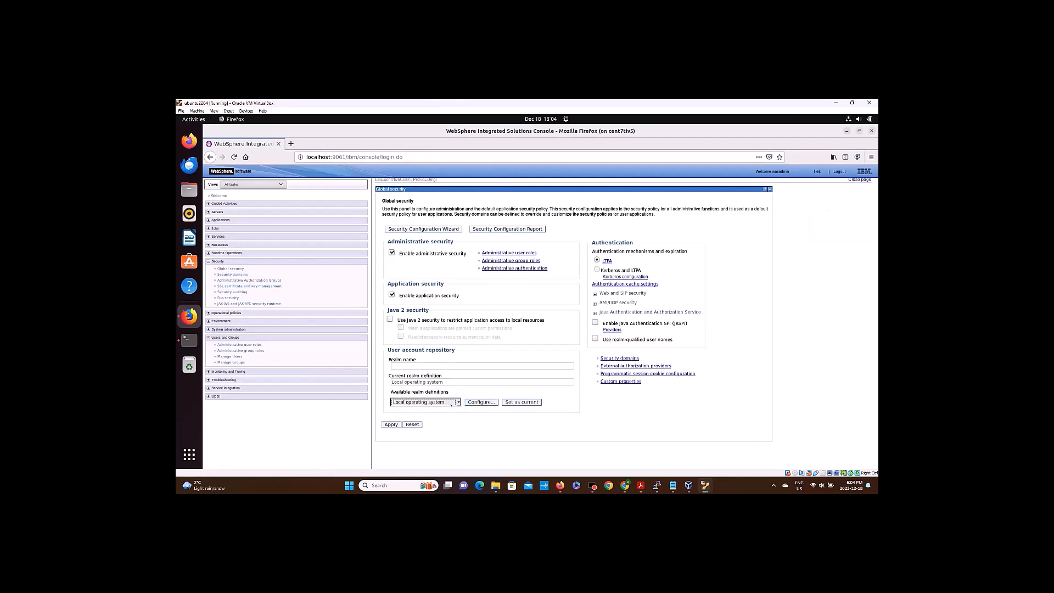
{"action": "left_click", "coordinate": [455, 402]}
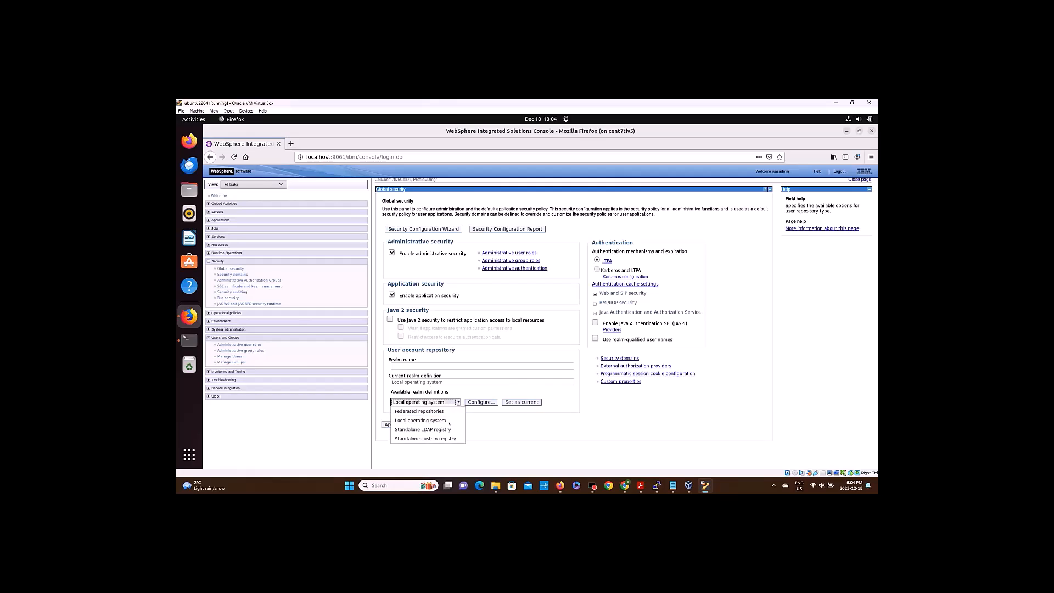
{"action": "left_click", "coordinate": [435, 421]}
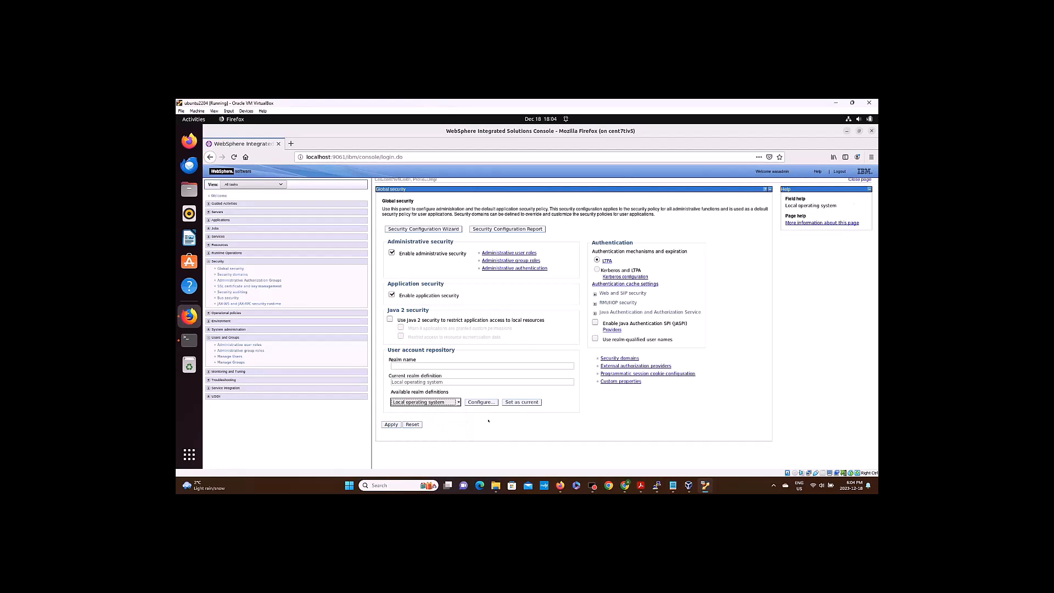
{"action": "left_click", "coordinate": [482, 402]}
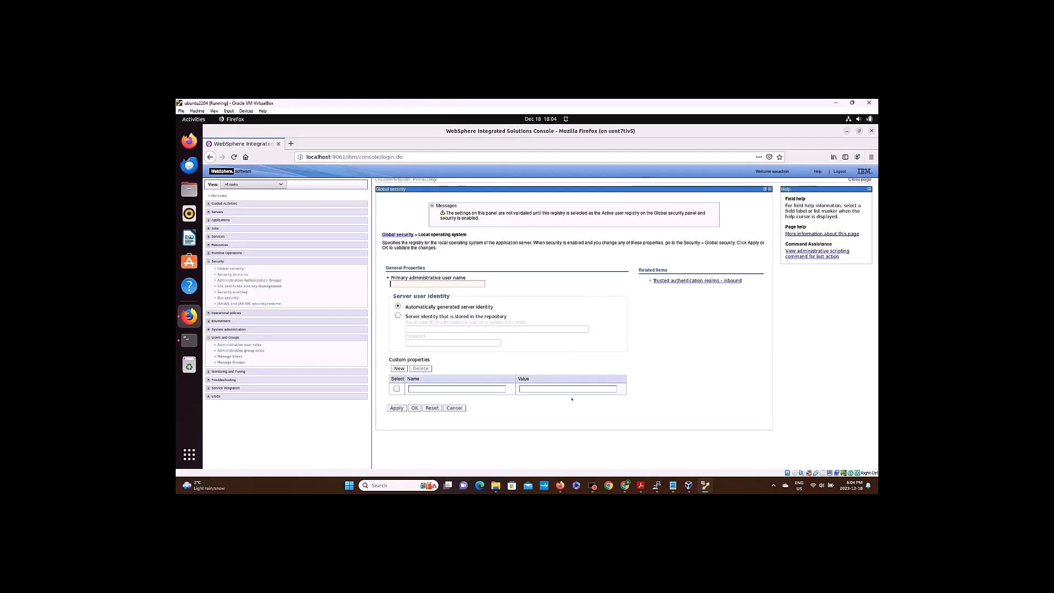
Set wasadmin as the primary administrative user name, apply, and save to the master configuration.
{"action": "type", "text": "wasadmin"}
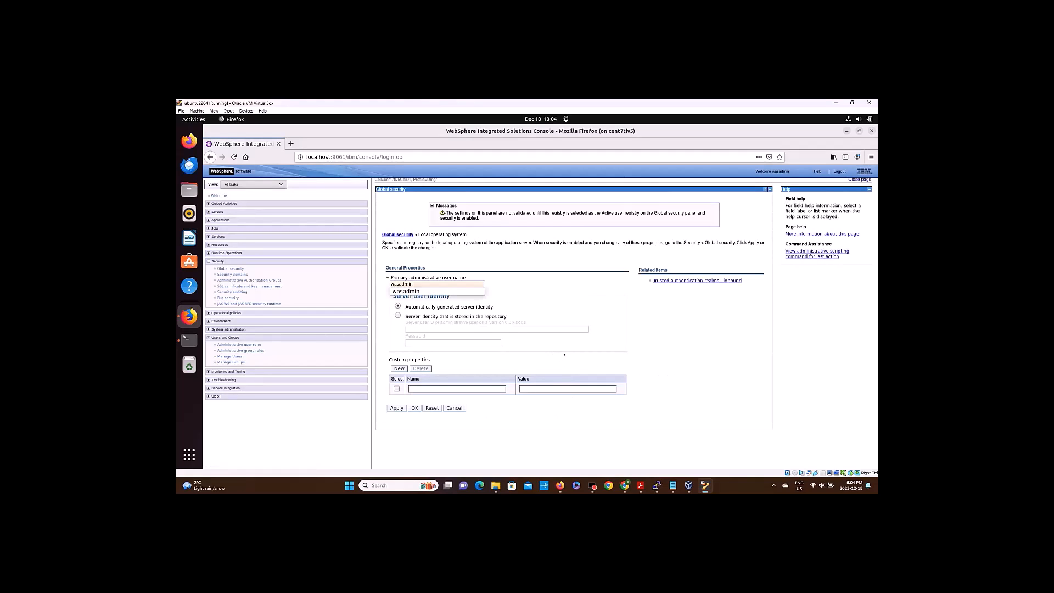
{"action": "left_click", "coordinate": [443, 291]}
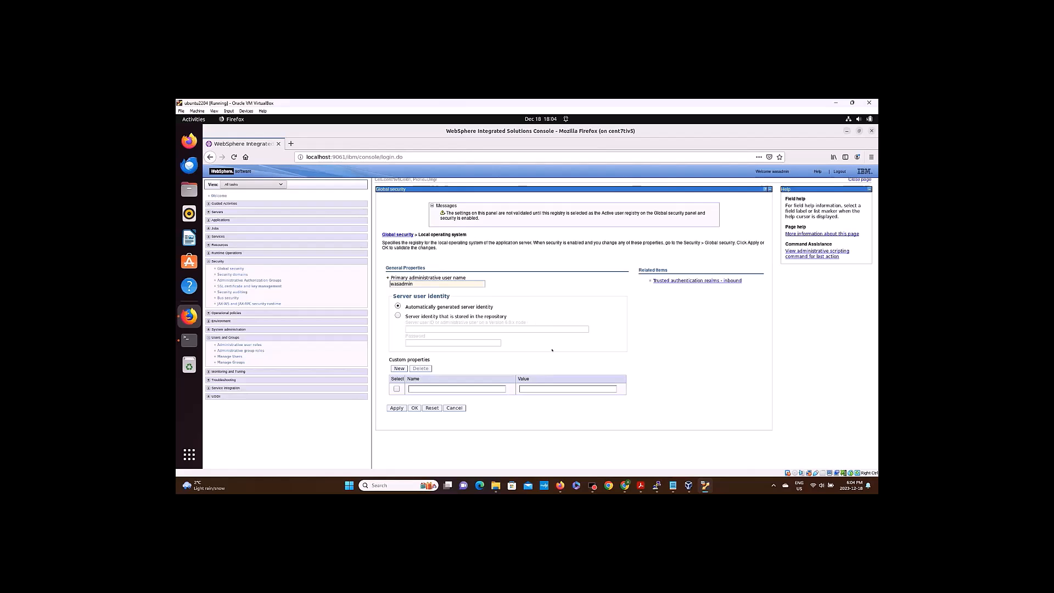
{"action": "mouse_move", "coordinate": [553, 349]}
{"action": "left_click", "coordinate": [396, 408]}
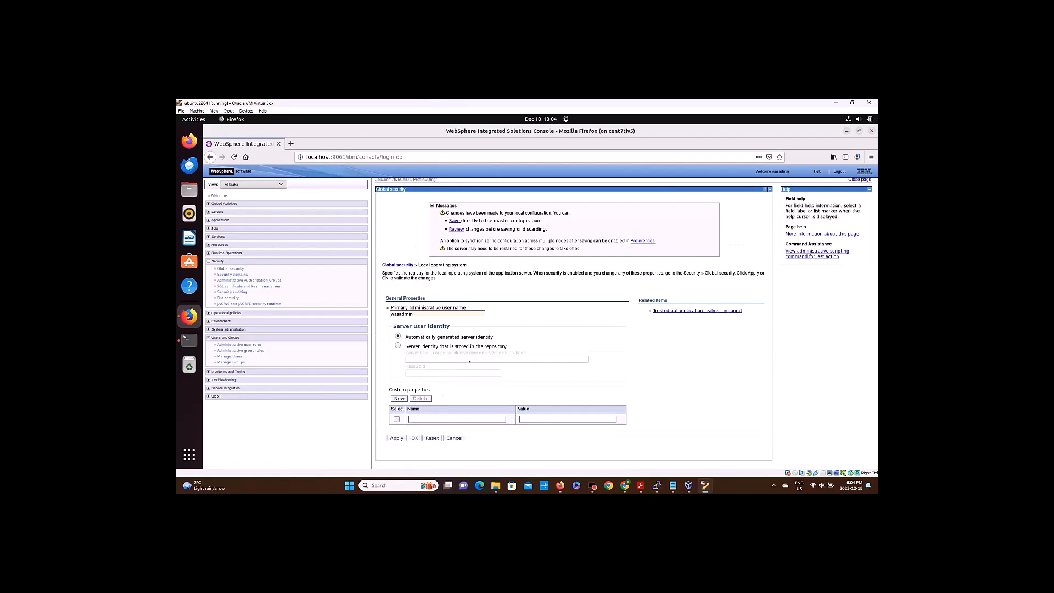
{"action": "left_click", "coordinate": [454, 221]}
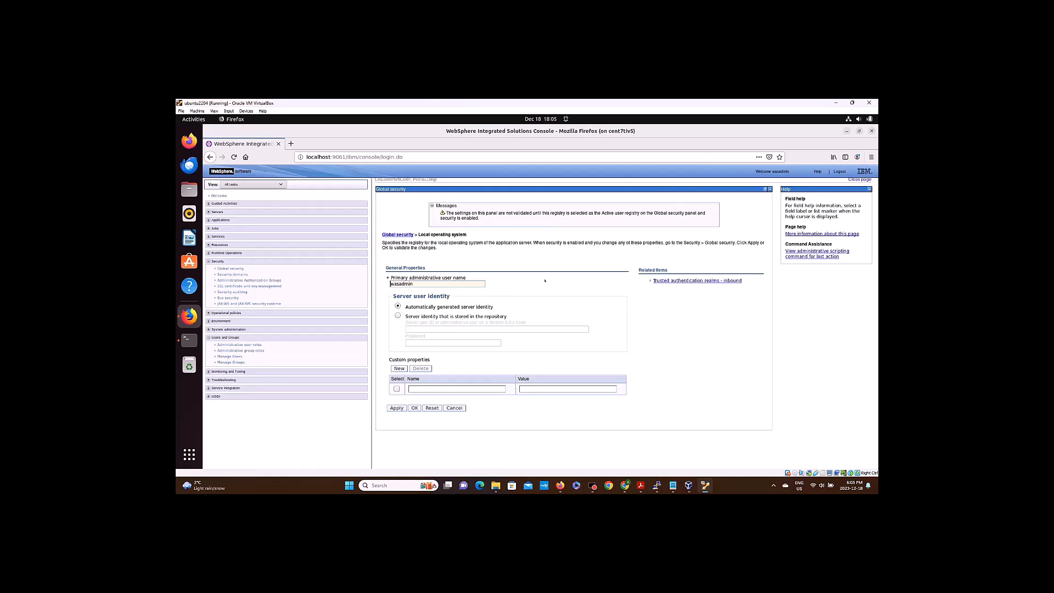
Enable administrative and application security in Global security and apply, getting error SECJ7716E.
{"action": "left_click", "coordinate": [237, 269]}
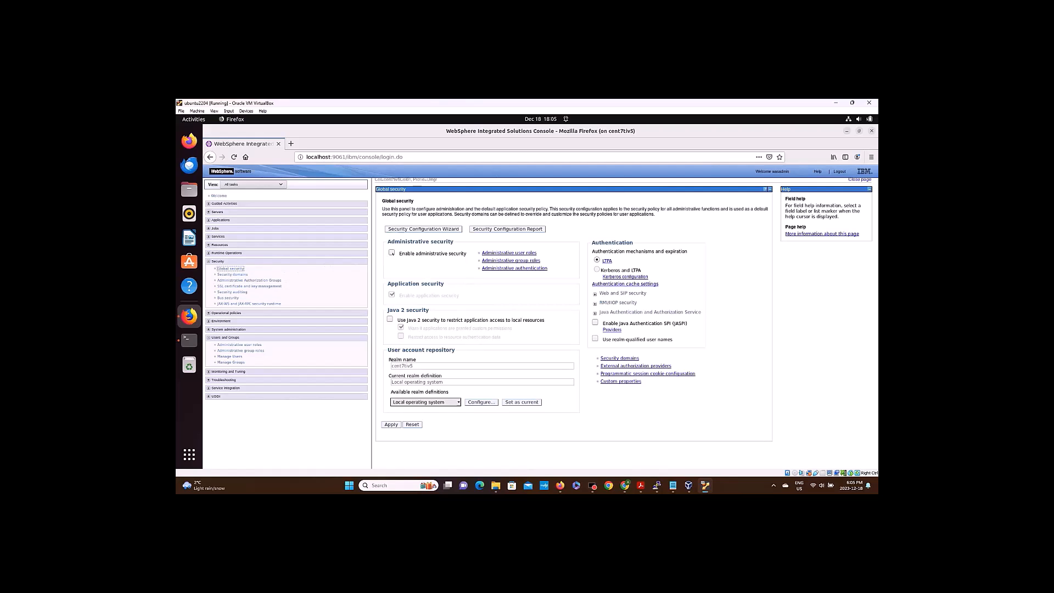
{"action": "left_click", "coordinate": [391, 253]}
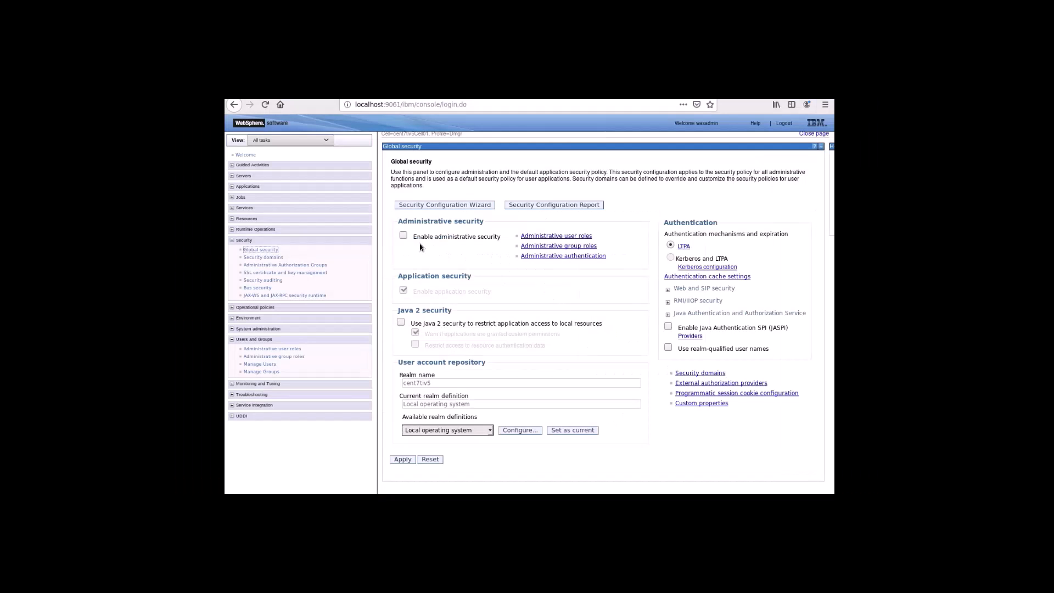
{"action": "left_click", "coordinate": [403, 236]}
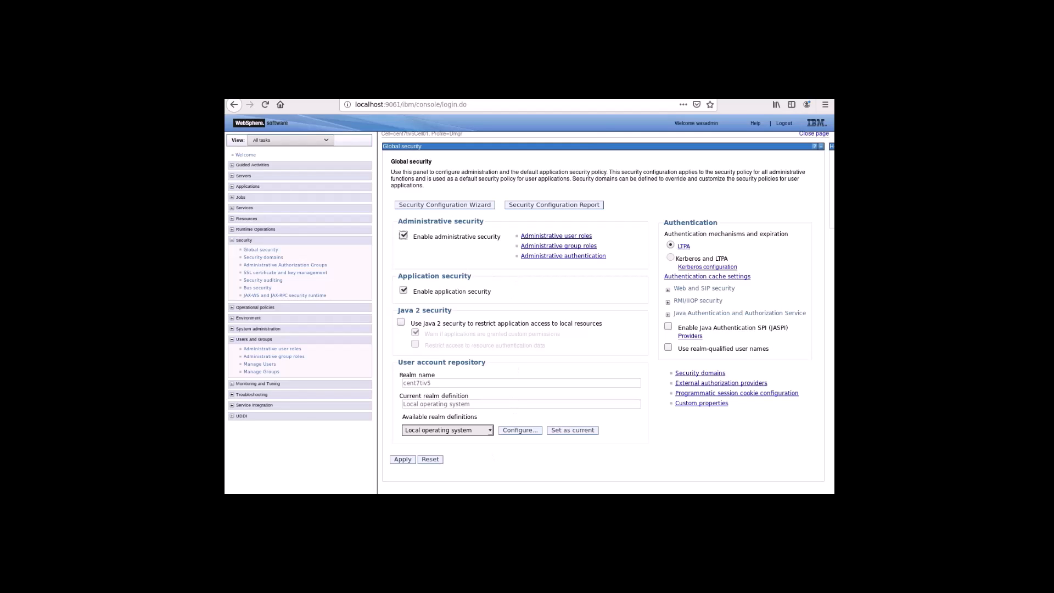
{"action": "left_click", "coordinate": [402, 460]}
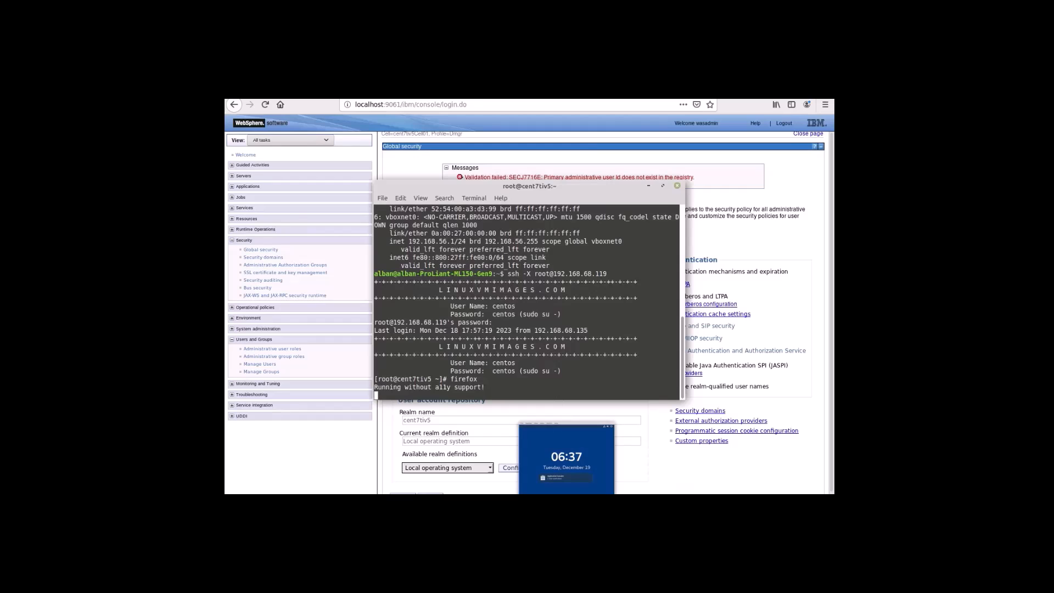
Check /etc/passwd for an existing wasadmin entry with grep.
{"action": "scroll", "coordinate": [534, 416], "scroll_direction": "down", "scroll_amount": 14}
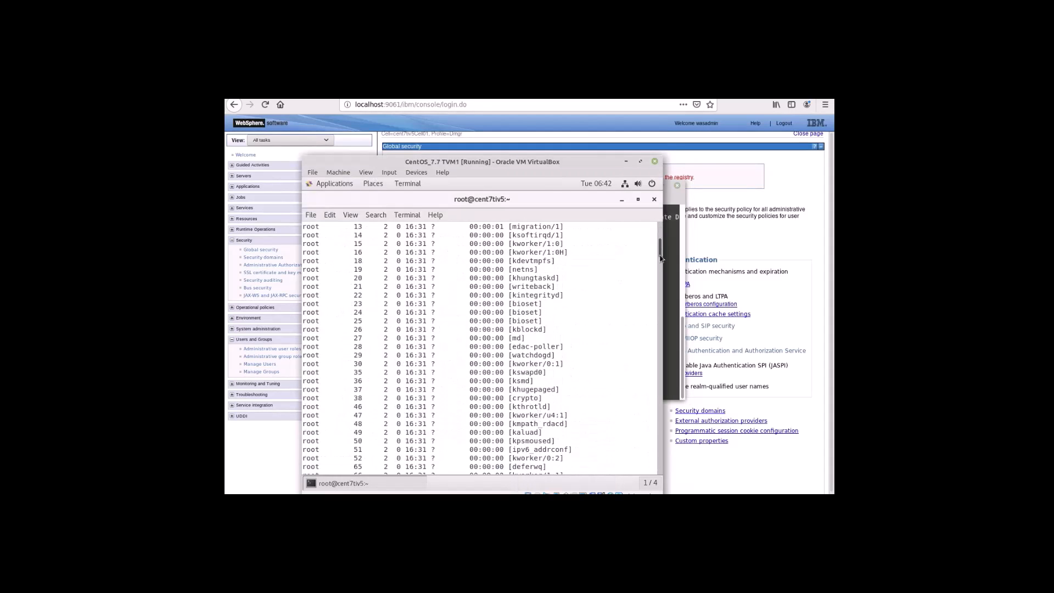
{"action": "left_click_drag", "start_coordinate": [660, 250], "coordinate": [652, 474]}
{"action": "type", "text": "cat /e"}
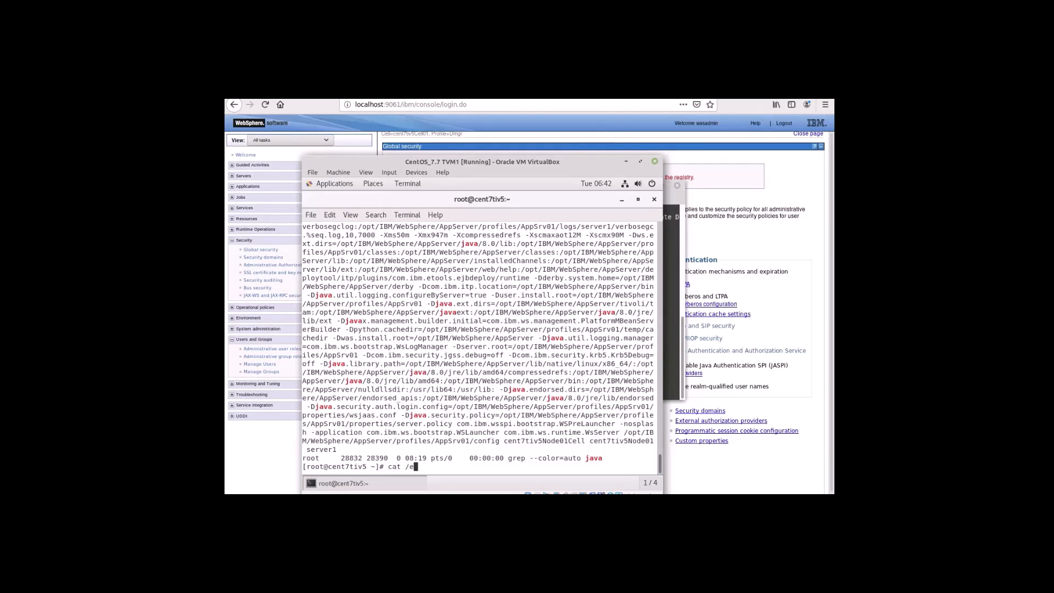
{"action": "type", "text": "tc/passwd | grep wasadmin"}
{"action": "key", "text": "Return"}
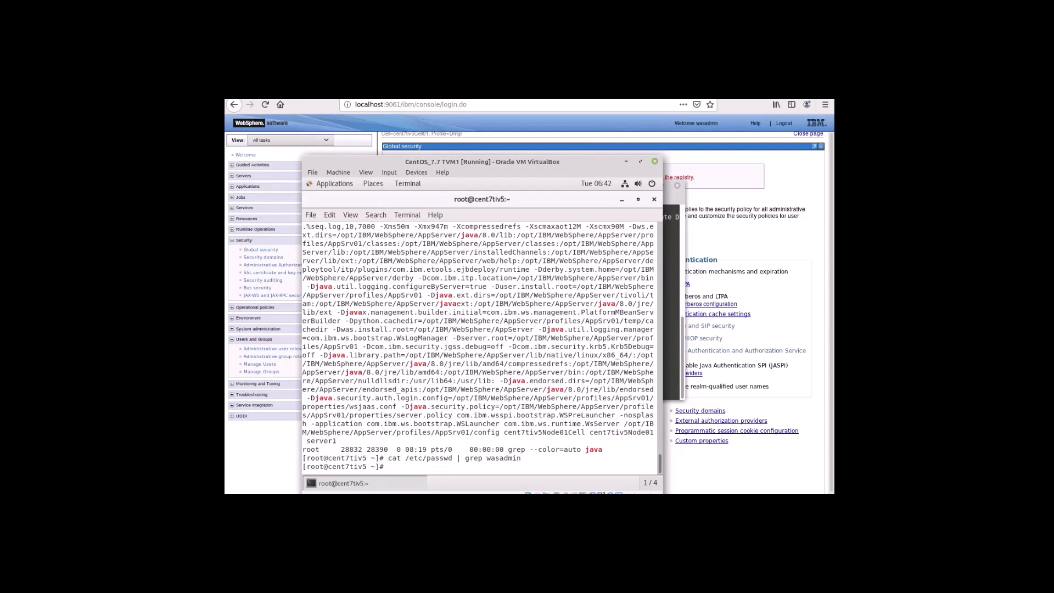
Create the wasadmin user with useradd and set its password with passwd.
{"action": "type", "text": "useradd wasadmin"}
{"action": "key", "text": "Return"}
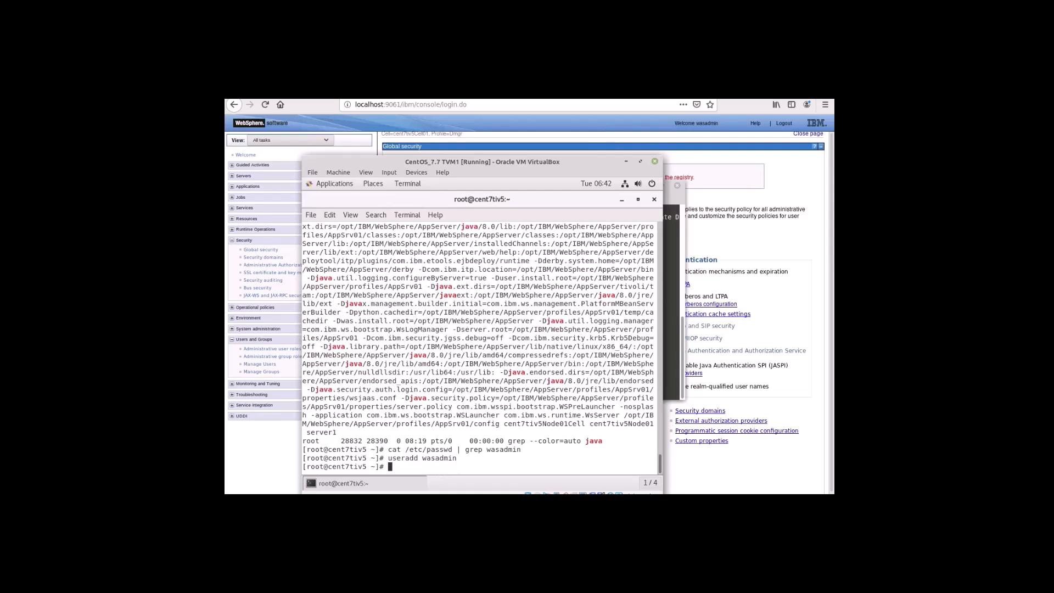
{"action": "type", "text": "pa"}
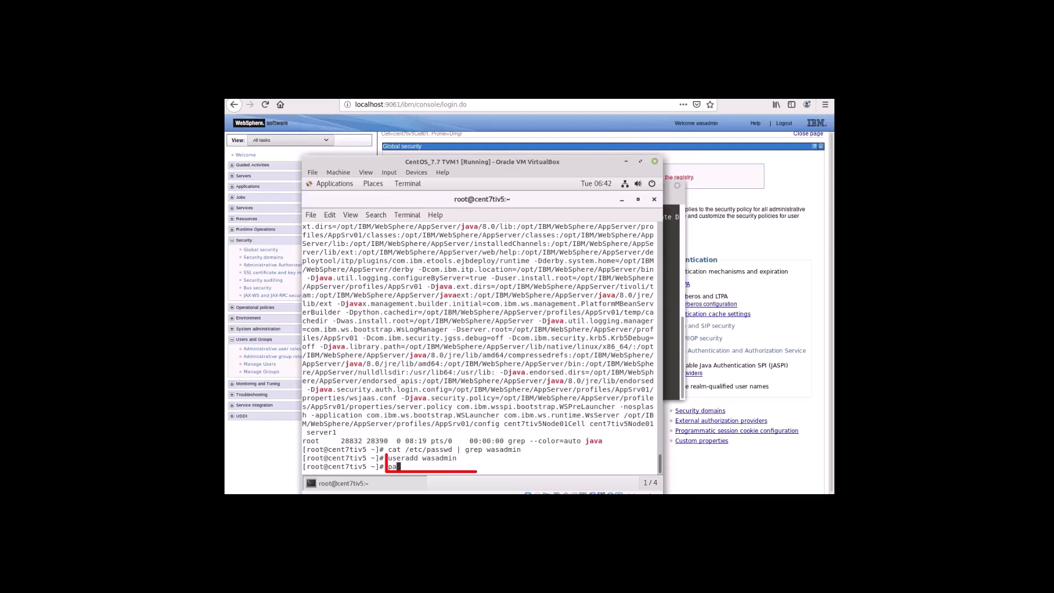
{"action": "type", "text": "sswd "}
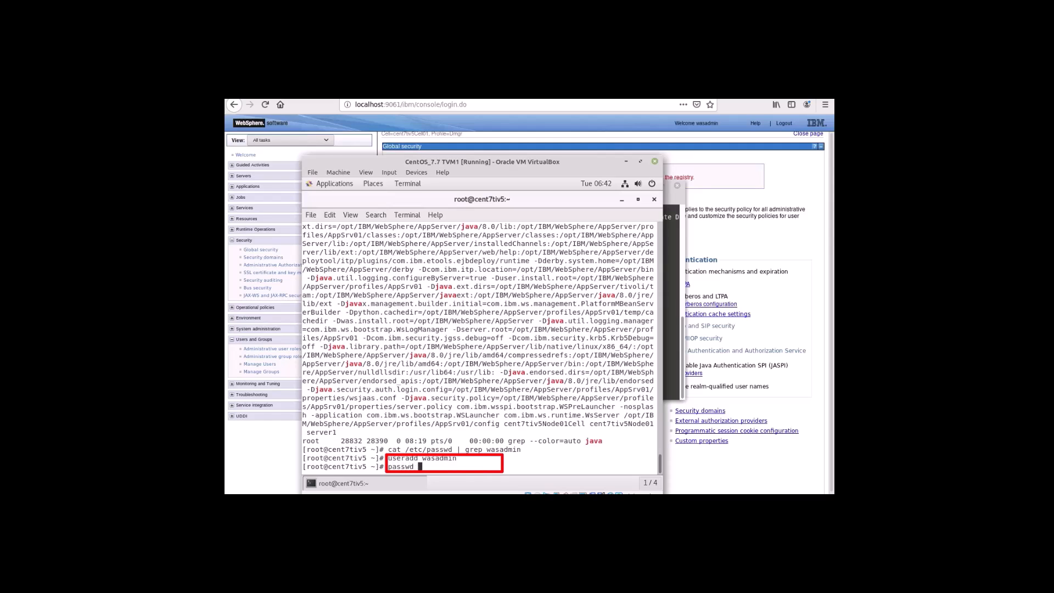
{"action": "type", "text": "wasadmin"}
{"action": "key", "text": "Return"}
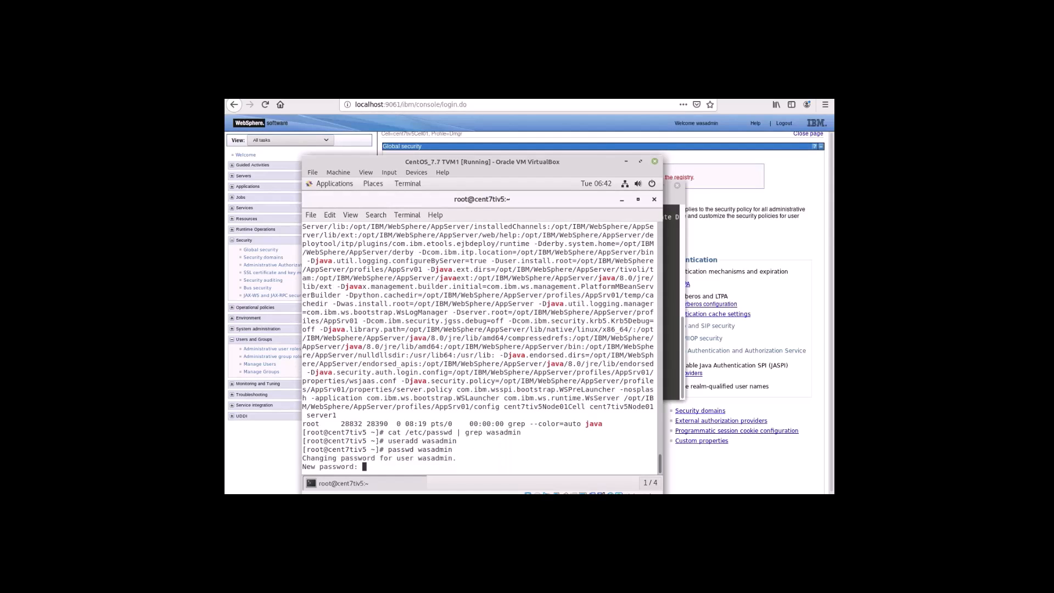
{"action": "key", "text": "Return"}
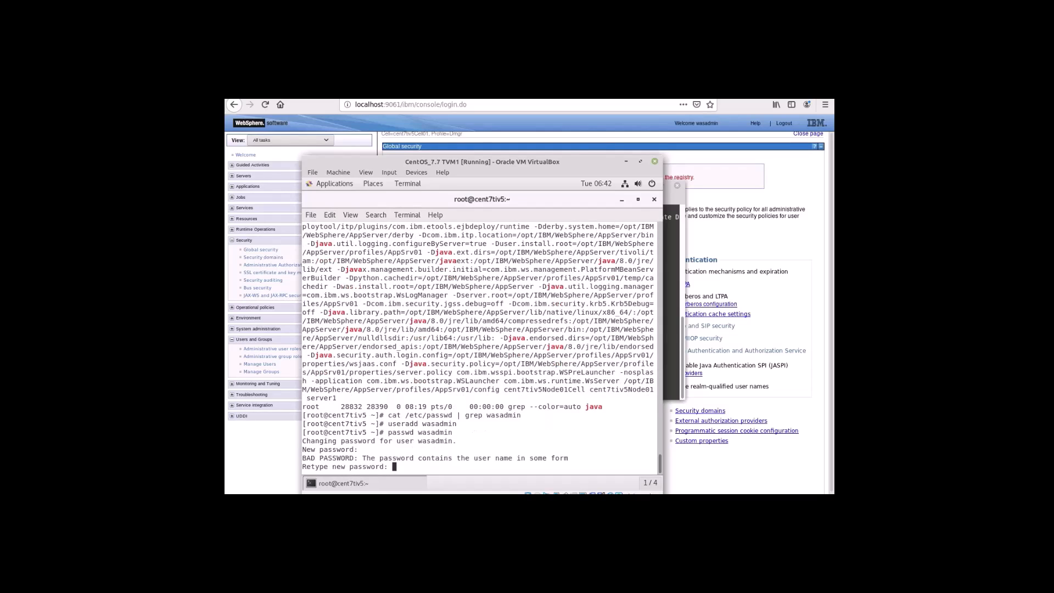
{"action": "key", "text": "Return"}
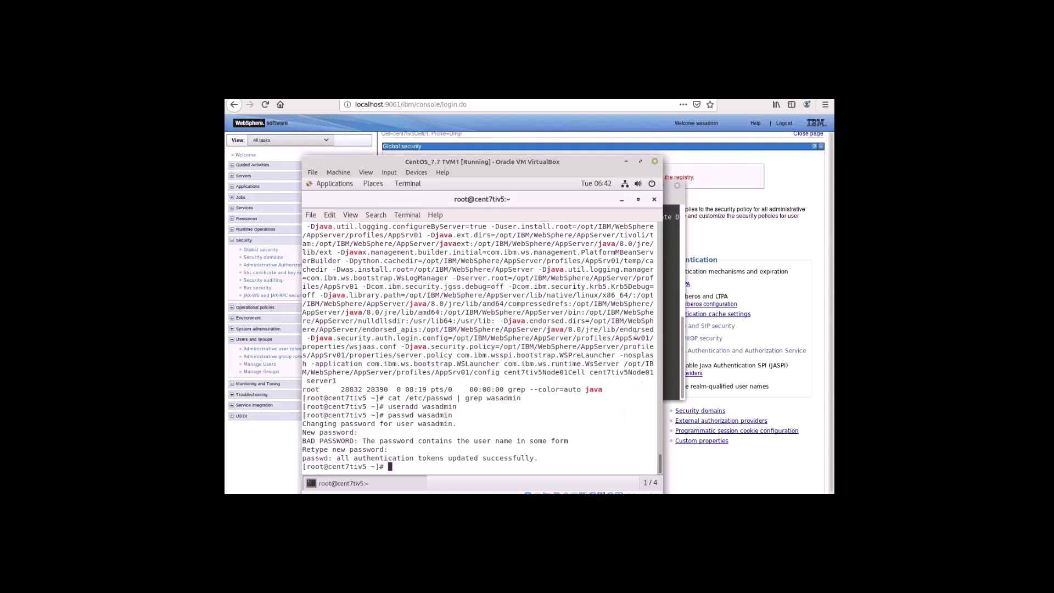
Apply wasadmin as the primary administrative user in the local OS registry settings.
{"action": "left_click", "coordinate": [626, 161]}
{"action": "left_click", "coordinate": [645, 187]}
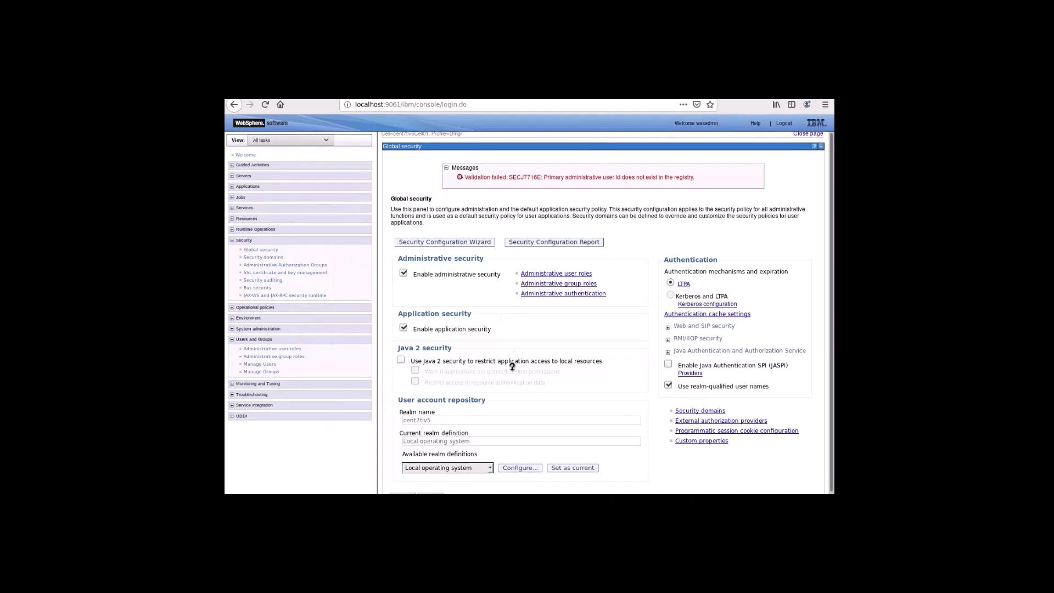
{"action": "left_click", "coordinate": [521, 468]}
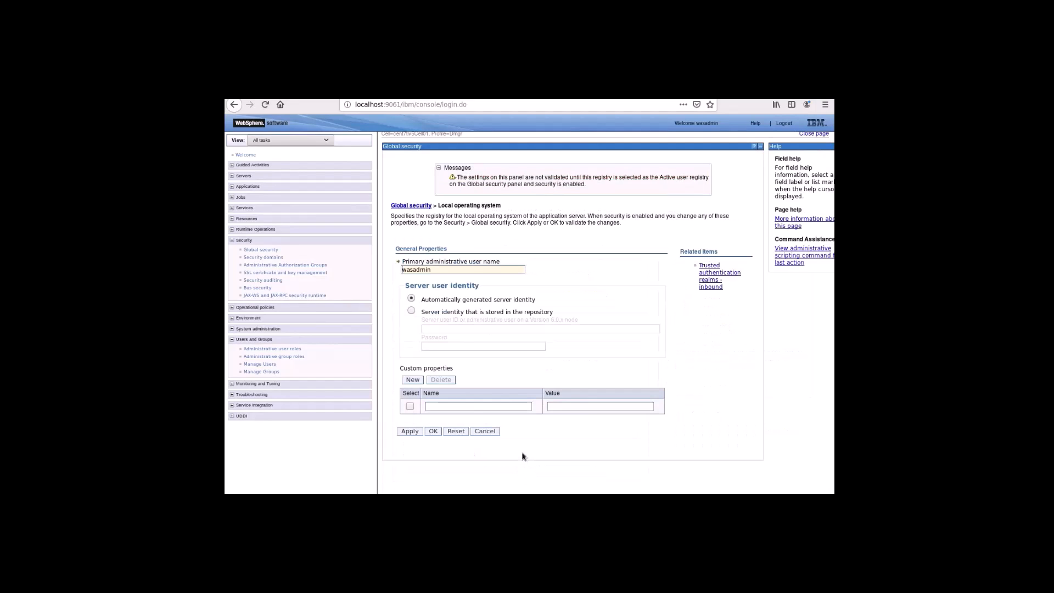
{"action": "left_click", "coordinate": [415, 433]}
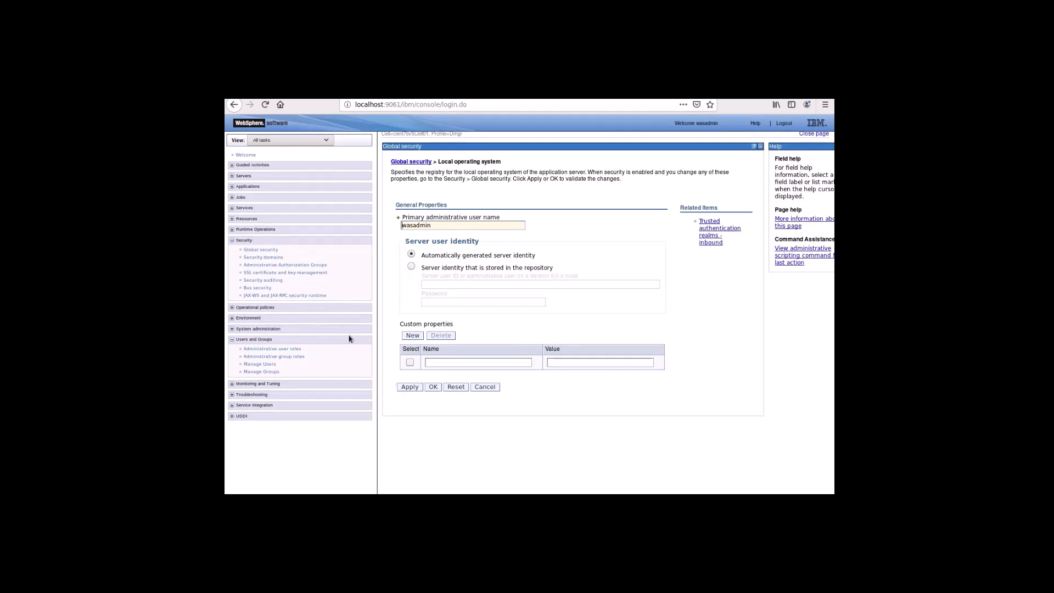
Enable administrative security, apply, save to the master configuration, and log out of the console.
{"action": "left_click", "coordinate": [266, 251]}
{"action": "left_click", "coordinate": [404, 236]}
{"action": "left_click", "coordinate": [406, 460]}
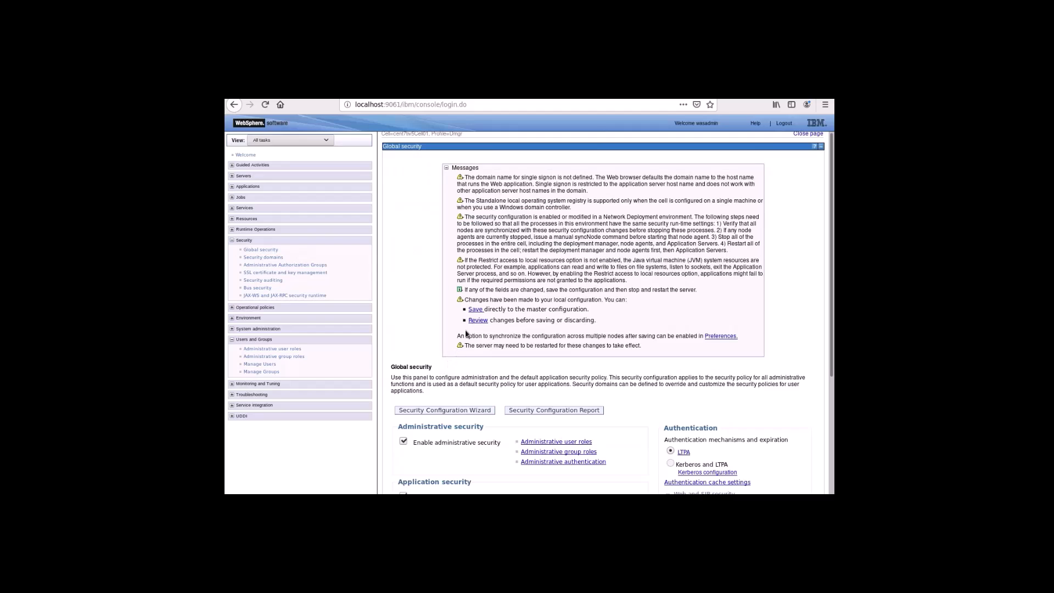
{"action": "left_click", "coordinate": [475, 310]}
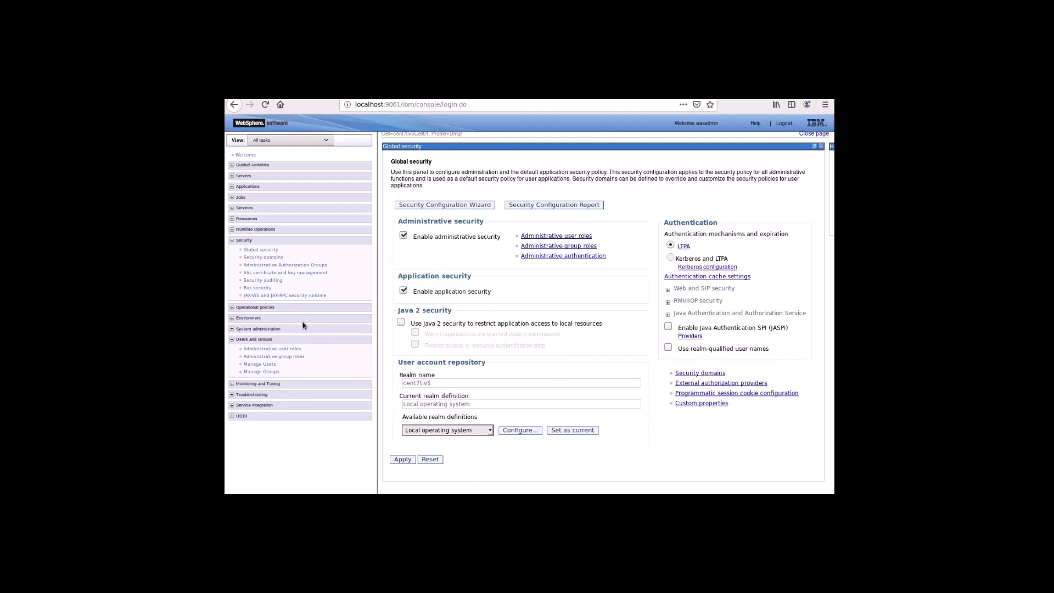
{"action": "left_click", "coordinate": [784, 123]}
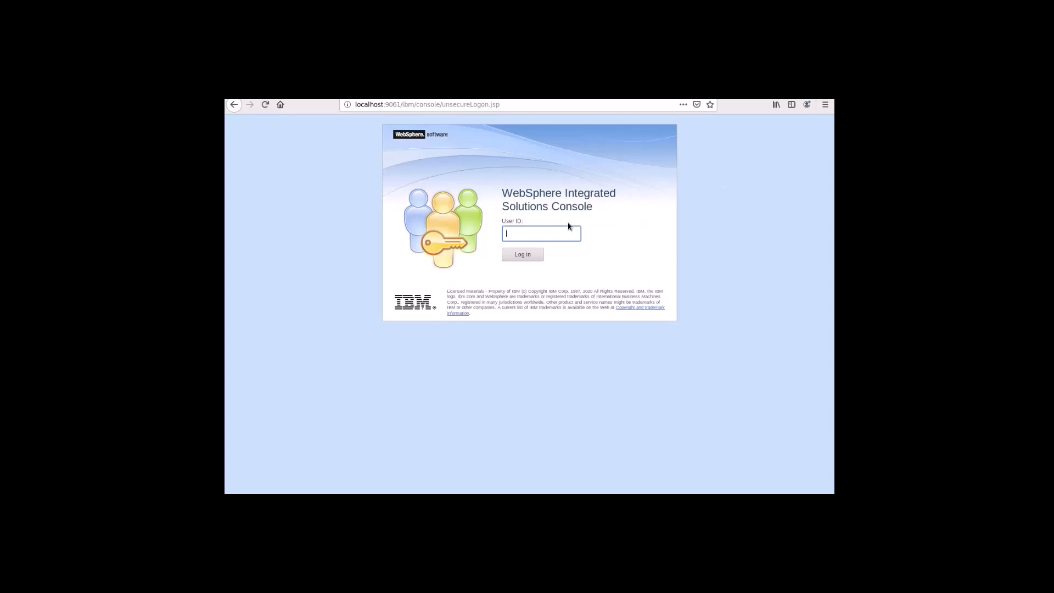
{"action": "left_click", "coordinate": [265, 104]}
In the CentOS terminal, change into /opt/IBM/WebSphere/AppServer/profiles/Dmgr/bin.
{"action": "left_click", "coordinate": [528, 472]}
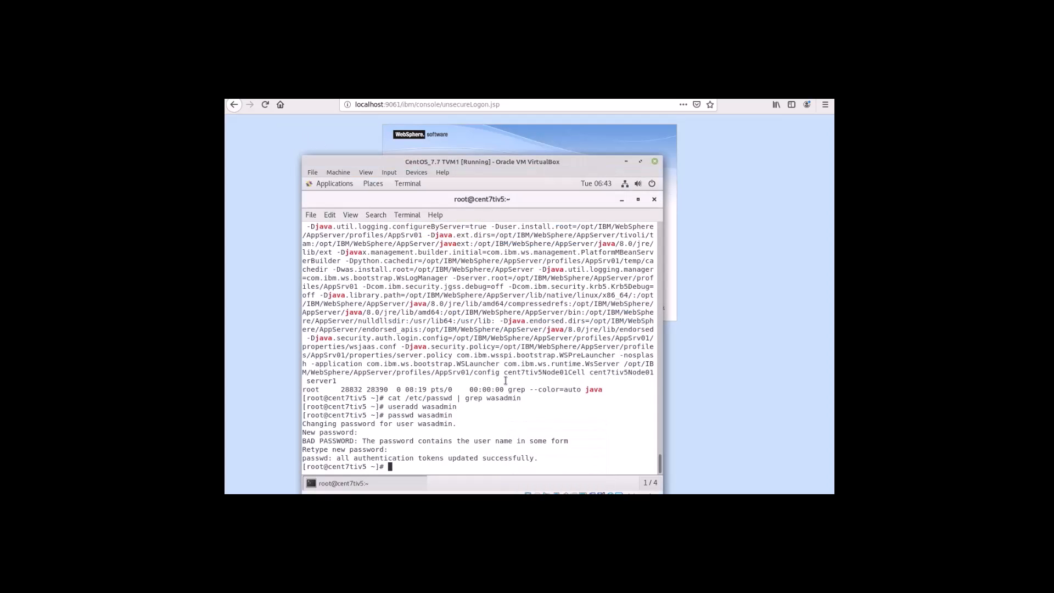
{"action": "type", "text": "pwd"}
{"action": "key", "text": "Return"}
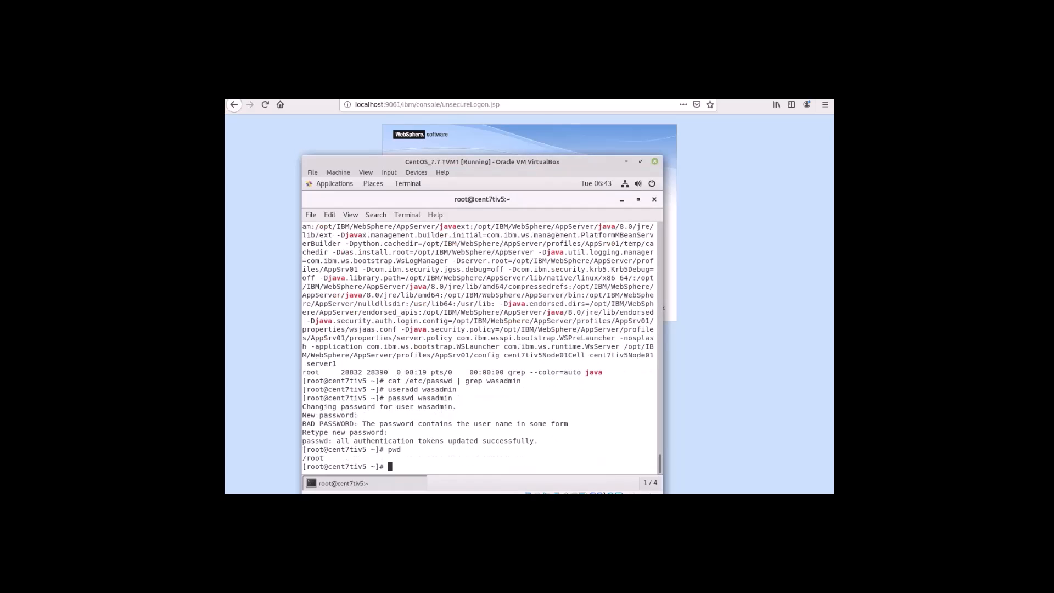
{"action": "type", "text": "cd /opt/IBM/We"}
{"action": "key", "text": "Tab"}
{"action": "type", "text": "A"}
{"action": "key", "text": "Tab"}
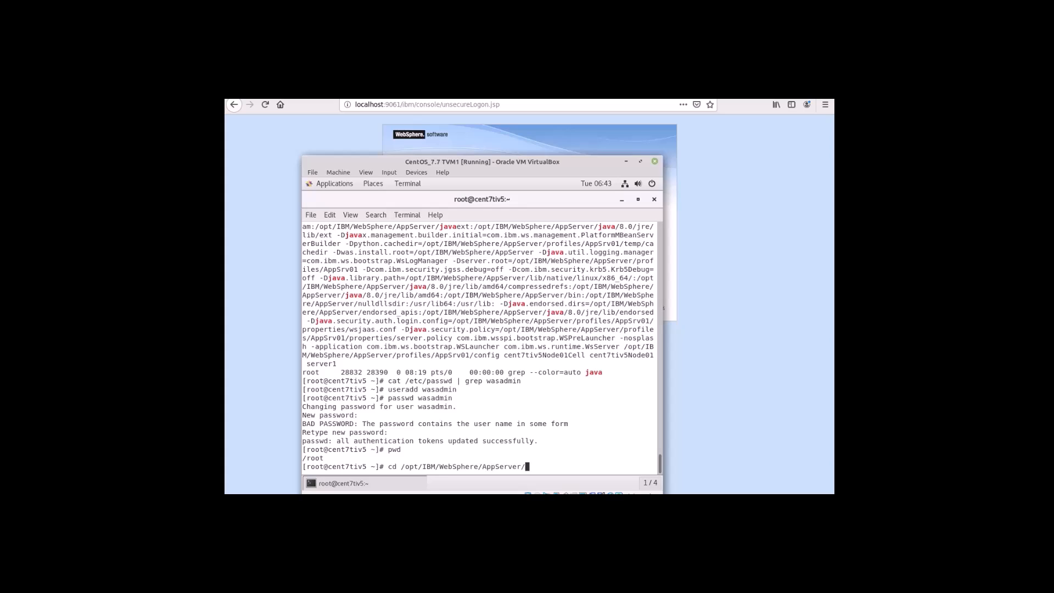
{"action": "type", "text": "profiles/Dm"}
{"action": "key", "text": "Tab"}
{"action": "type", "text": "bin"}
{"action": "key", "text": "Return"}
Run ./stopManager.sh to stop the dmgr deployment manager.
{"action": "type", "text": "./st"}
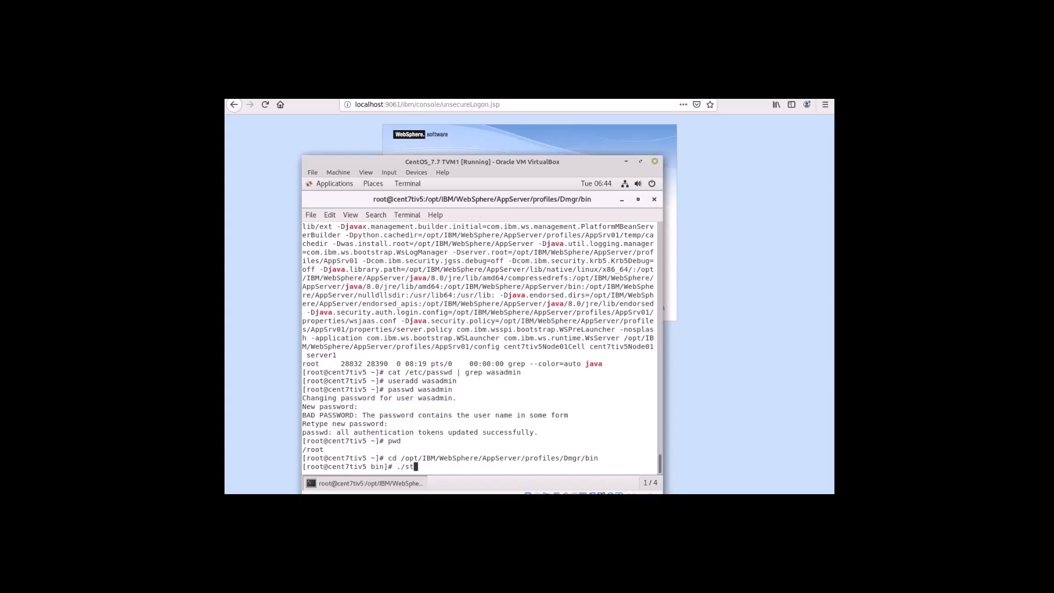
{"action": "type", "text": "opMana"}
{"action": "key", "text": "Tab"}
{"action": "key", "text": "Return"}
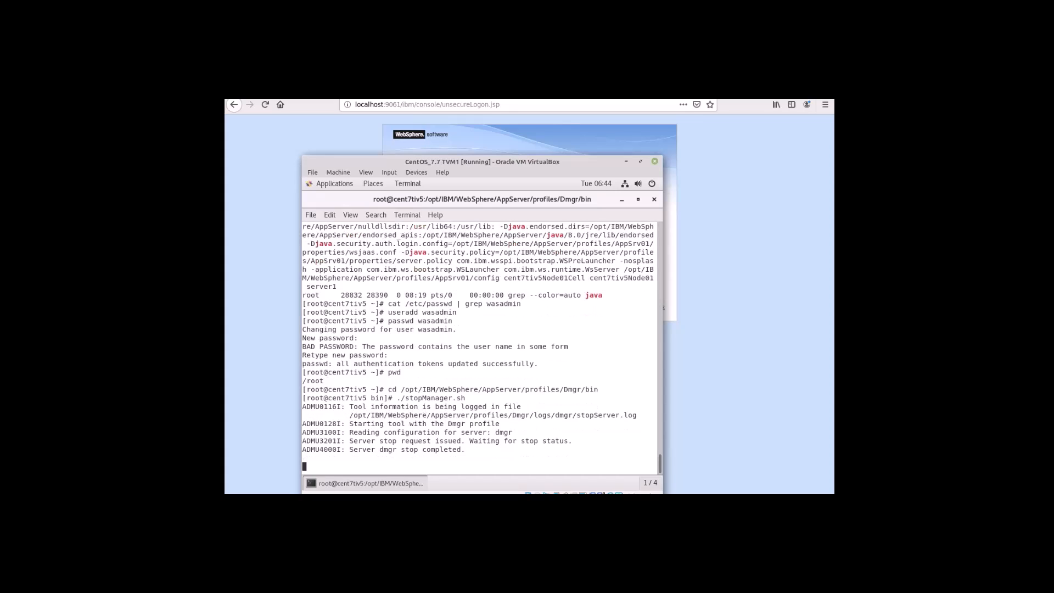
Run ./startManager.sh, then confirm the dmgr Java process with ps -ef | grep java.
{"action": "key", "text": "Up"}
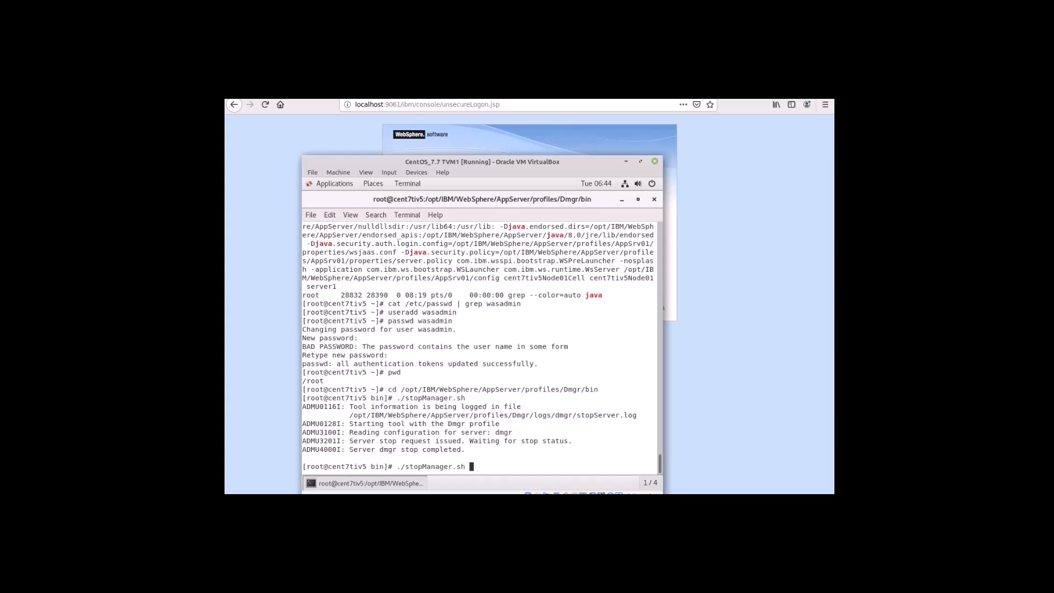
{"action": "key", "text": "Left"}
{"action": "key", "text": "Left"}
{"action": "key", "text": "Left"}
{"action": "key", "text": "Left"}
{"action": "key", "text": "Left"}
{"action": "key", "text": "Left"}
{"action": "key", "text": "Left"}
{"action": "key", "text": "Left"}
{"action": "key", "text": "Left"}
{"action": "key", "text": "Left"}
{"action": "key", "text": "BackSpace"}
{"action": "key", "text": "BackSpace"}
{"action": "type", "text": "art"}
{"action": "key", "text": "Return"}
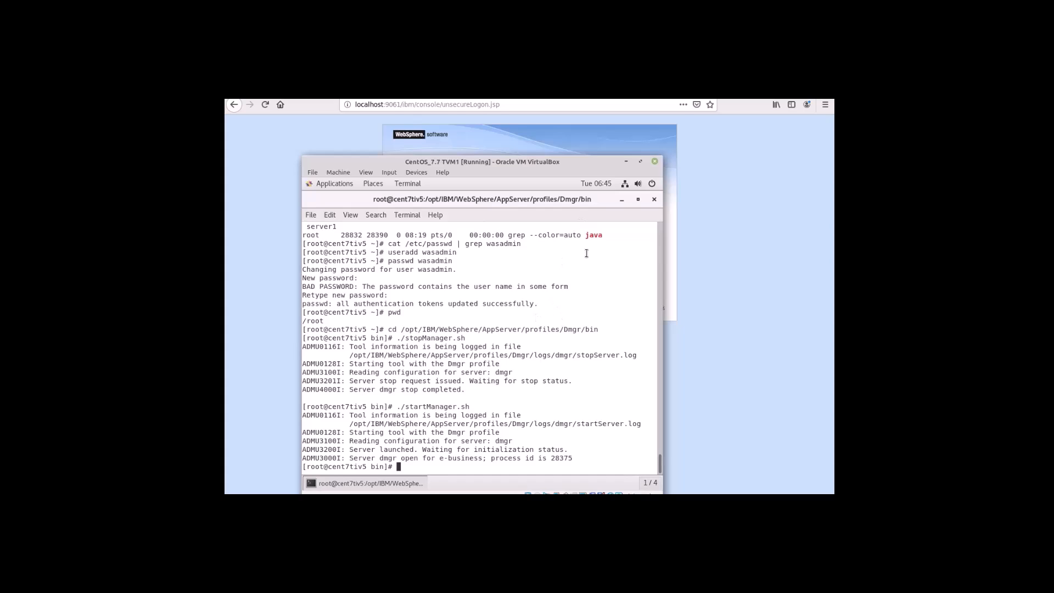
{"action": "type", "text": "ps -ef | grep java"}
{"action": "key", "text": "Return"}
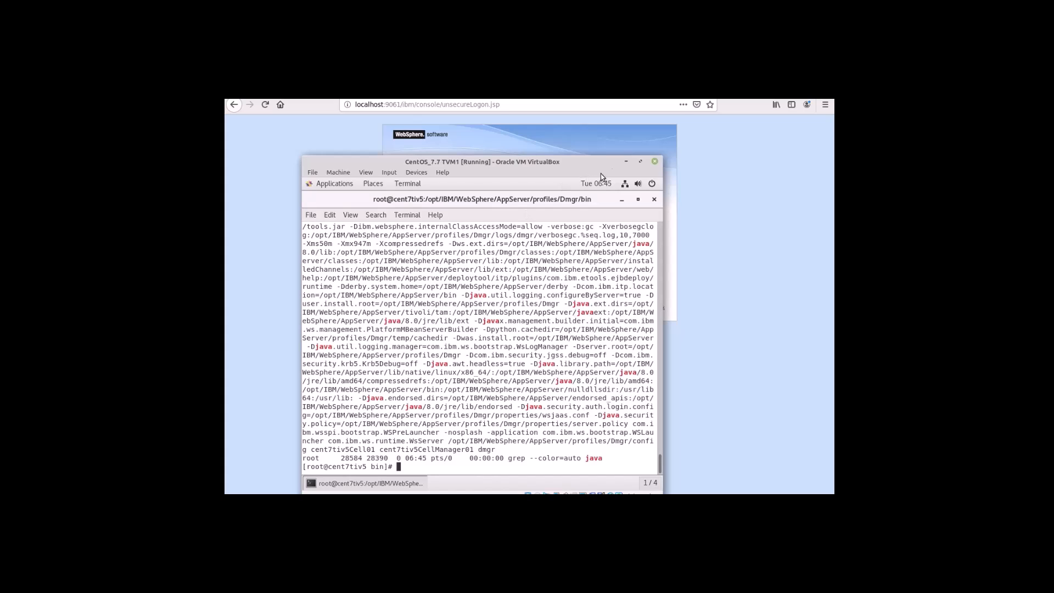
Reload the console page in Firefox and accept the self-signed certificate risk.
{"action": "left_click", "coordinate": [626, 161]}
{"action": "left_click", "coordinate": [265, 104]}
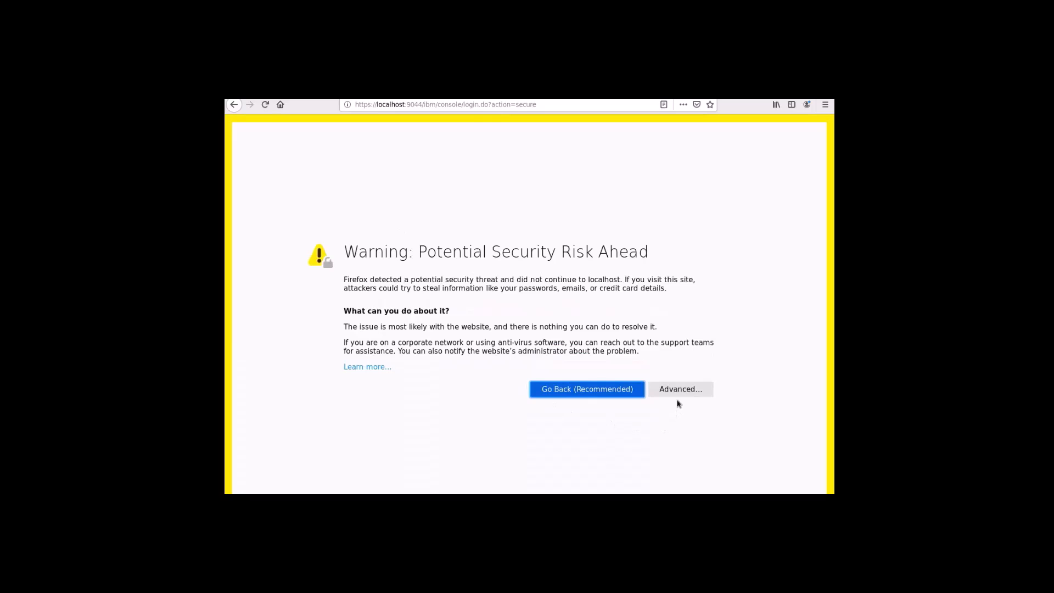
{"action": "left_click", "coordinate": [677, 390]}
{"action": "scroll", "coordinate": [519, 437], "scroll_direction": "down", "scroll_amount": 2}
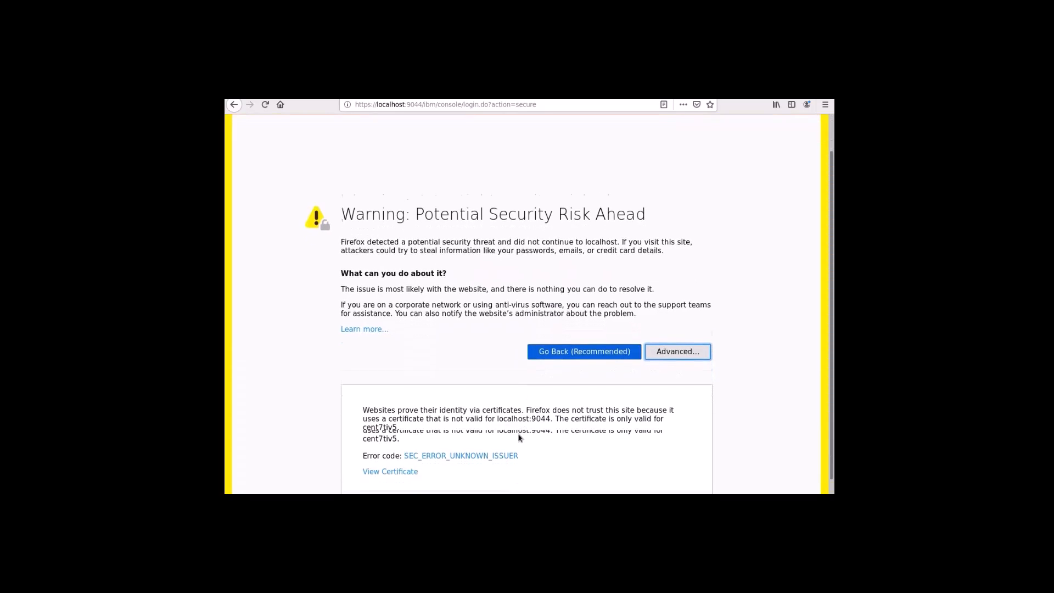
{"action": "scroll", "coordinate": [520, 437], "scroll_direction": "down", "scroll_amount": 1}
{"action": "left_click", "coordinate": [618, 475]}
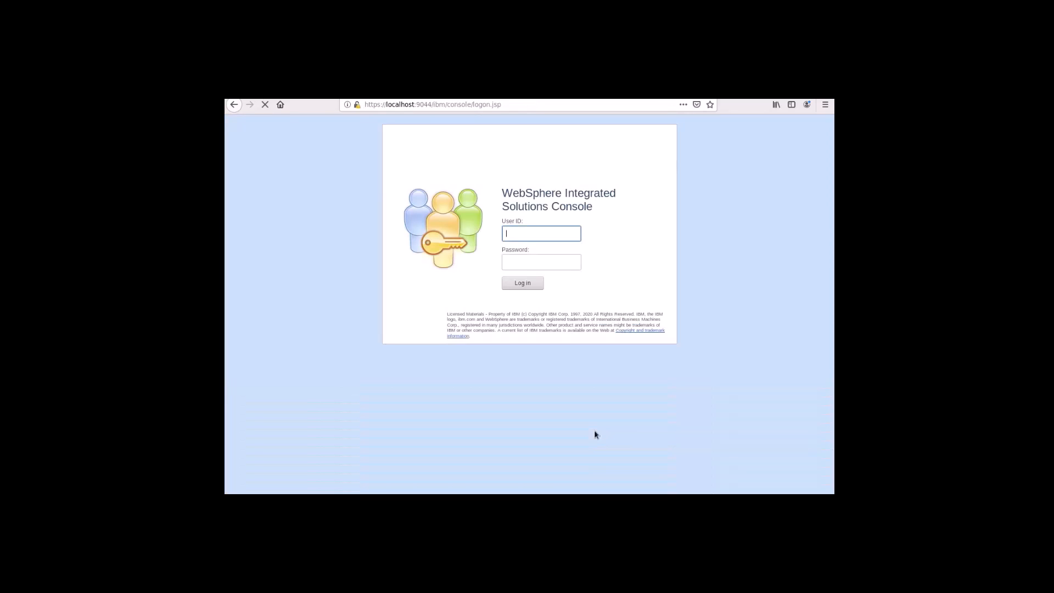
Log in as wasadmin with the admin password, declining to save the login.
{"action": "type", "text": "wasadmin"}
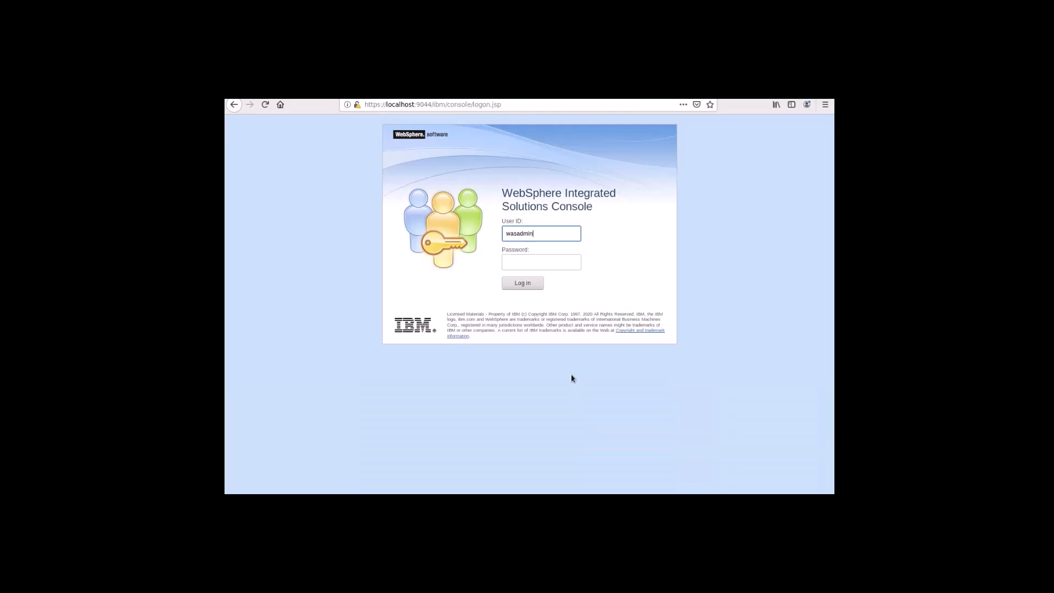
{"action": "left_click", "coordinate": [538, 263]}
{"action": "left_click", "coordinate": [525, 282]}
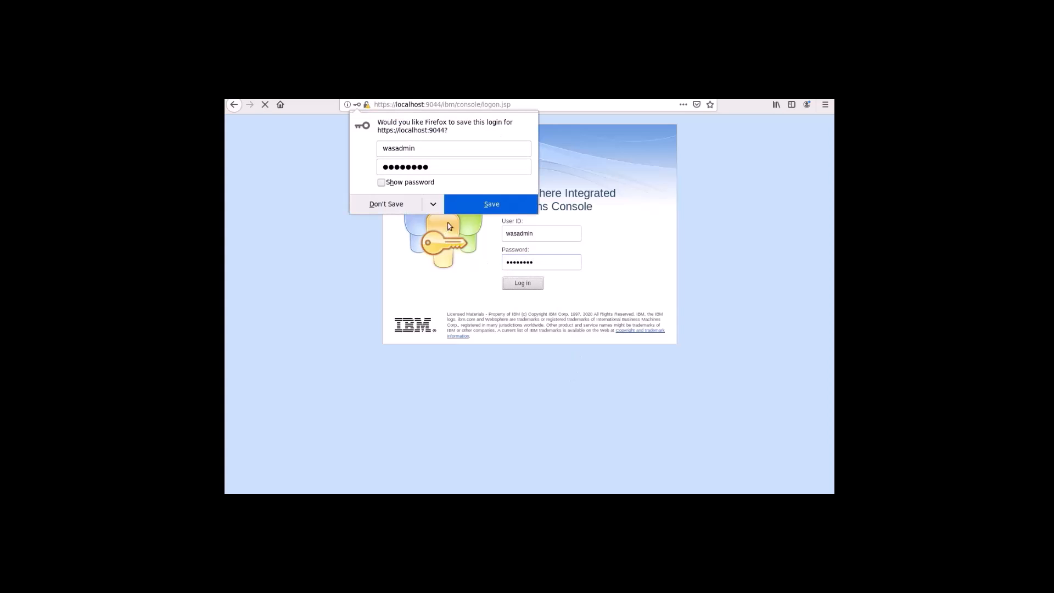
{"action": "left_click", "coordinate": [479, 207]}
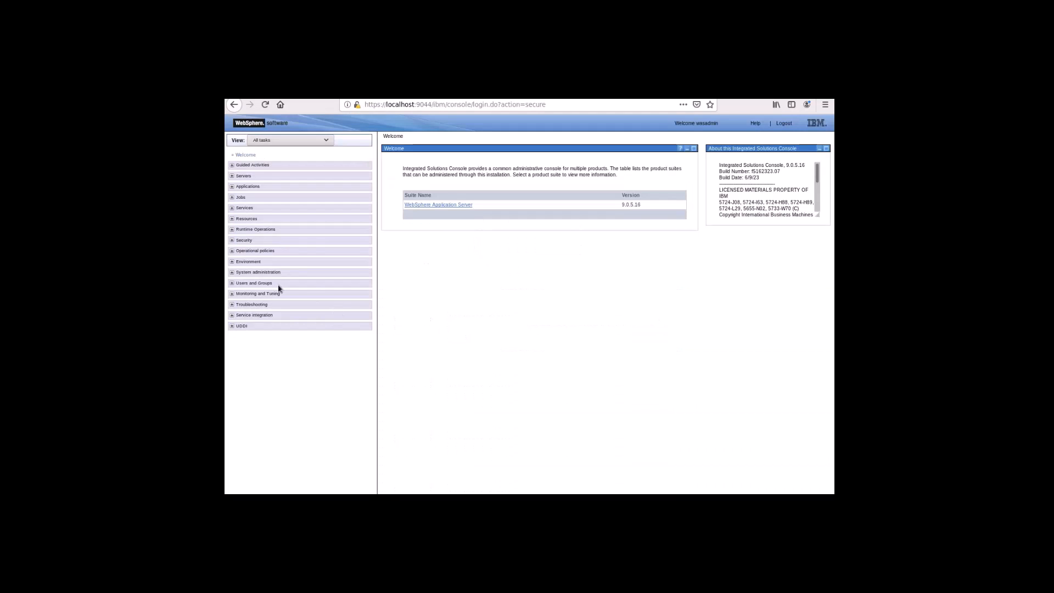
Check that Enable administrative security is ticked under Security > Global security, then log out.
{"action": "left_click", "coordinate": [232, 241]}
{"action": "left_click", "coordinate": [251, 251]}
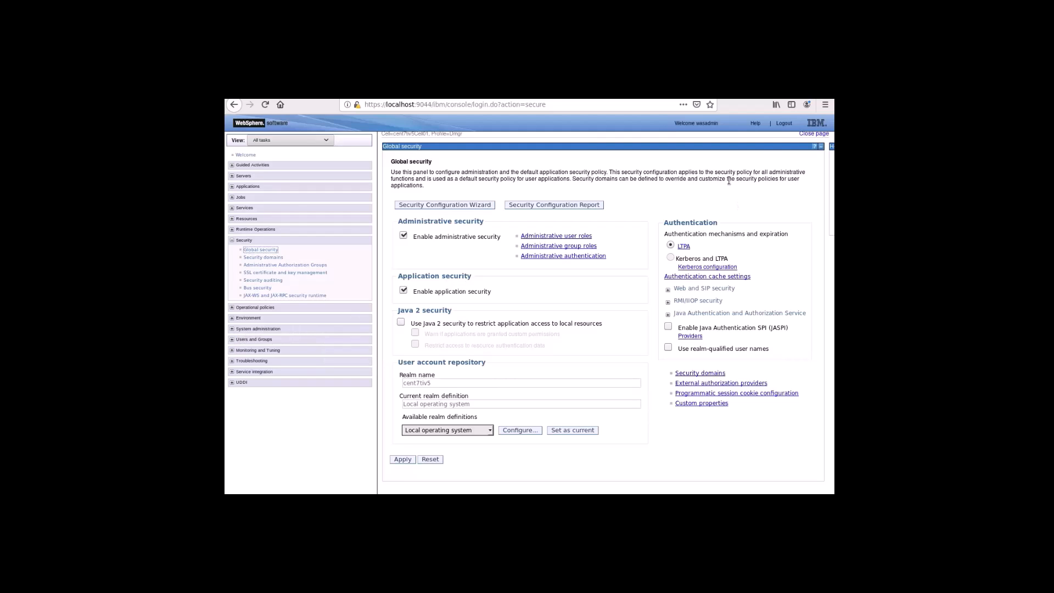
{"action": "left_click", "coordinate": [784, 123]}
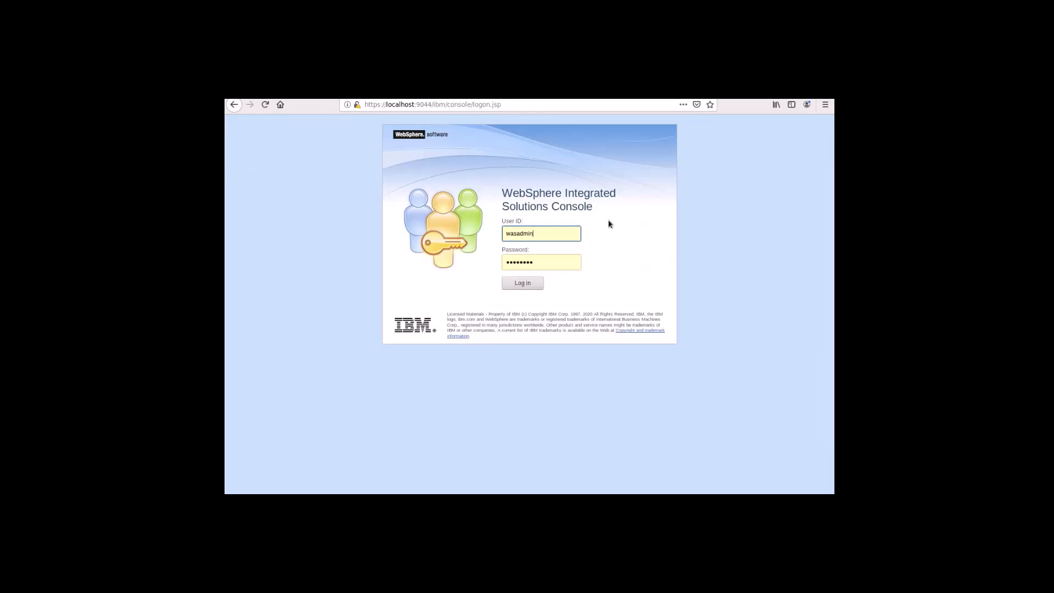